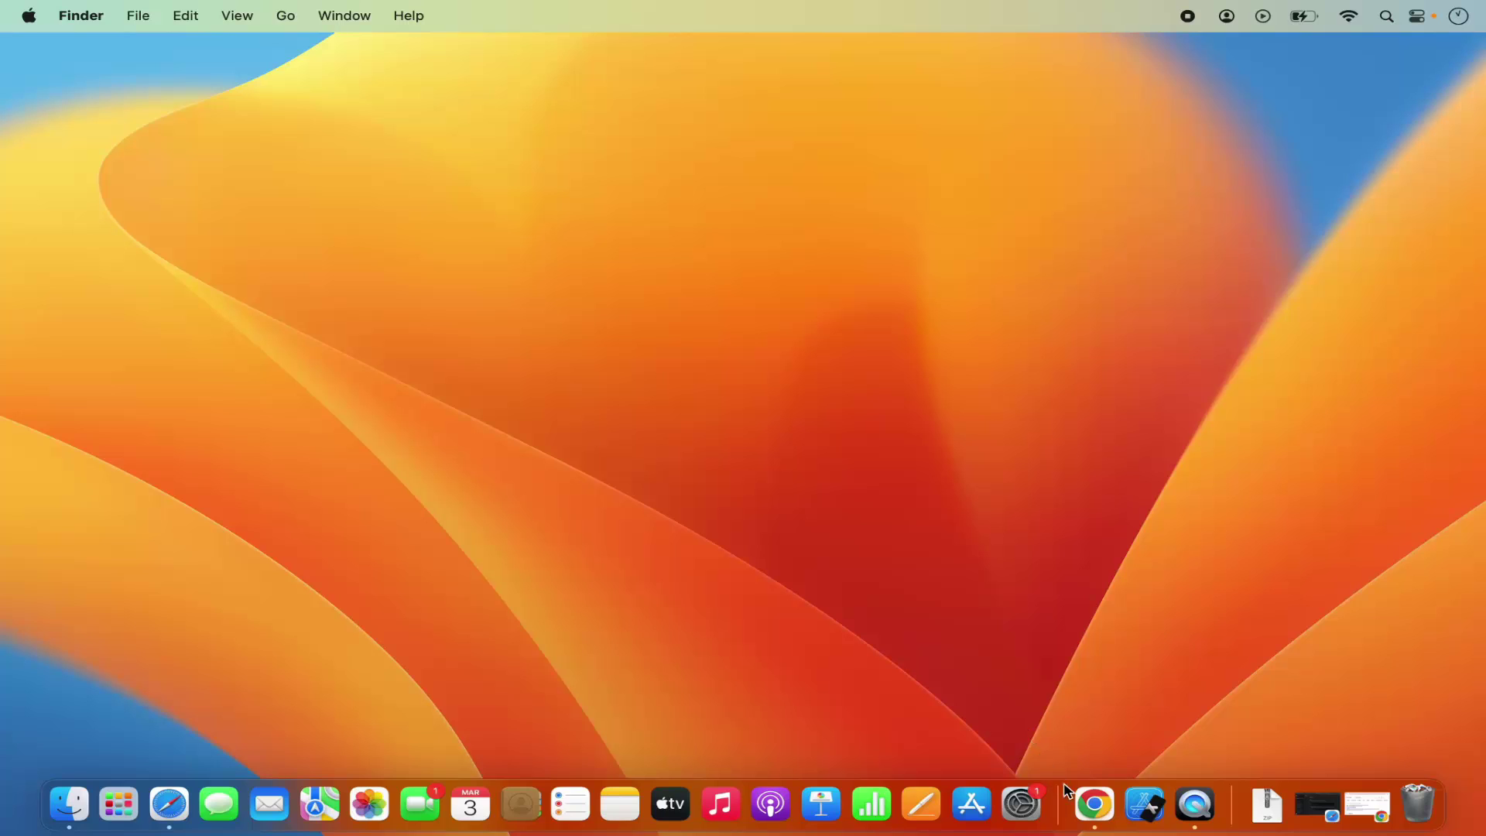
Switch to Chrome and open the Apache Friends XAMPP site from the search results, ending on its Download page.
{"action": "left_click", "coordinate": [1094, 806]}
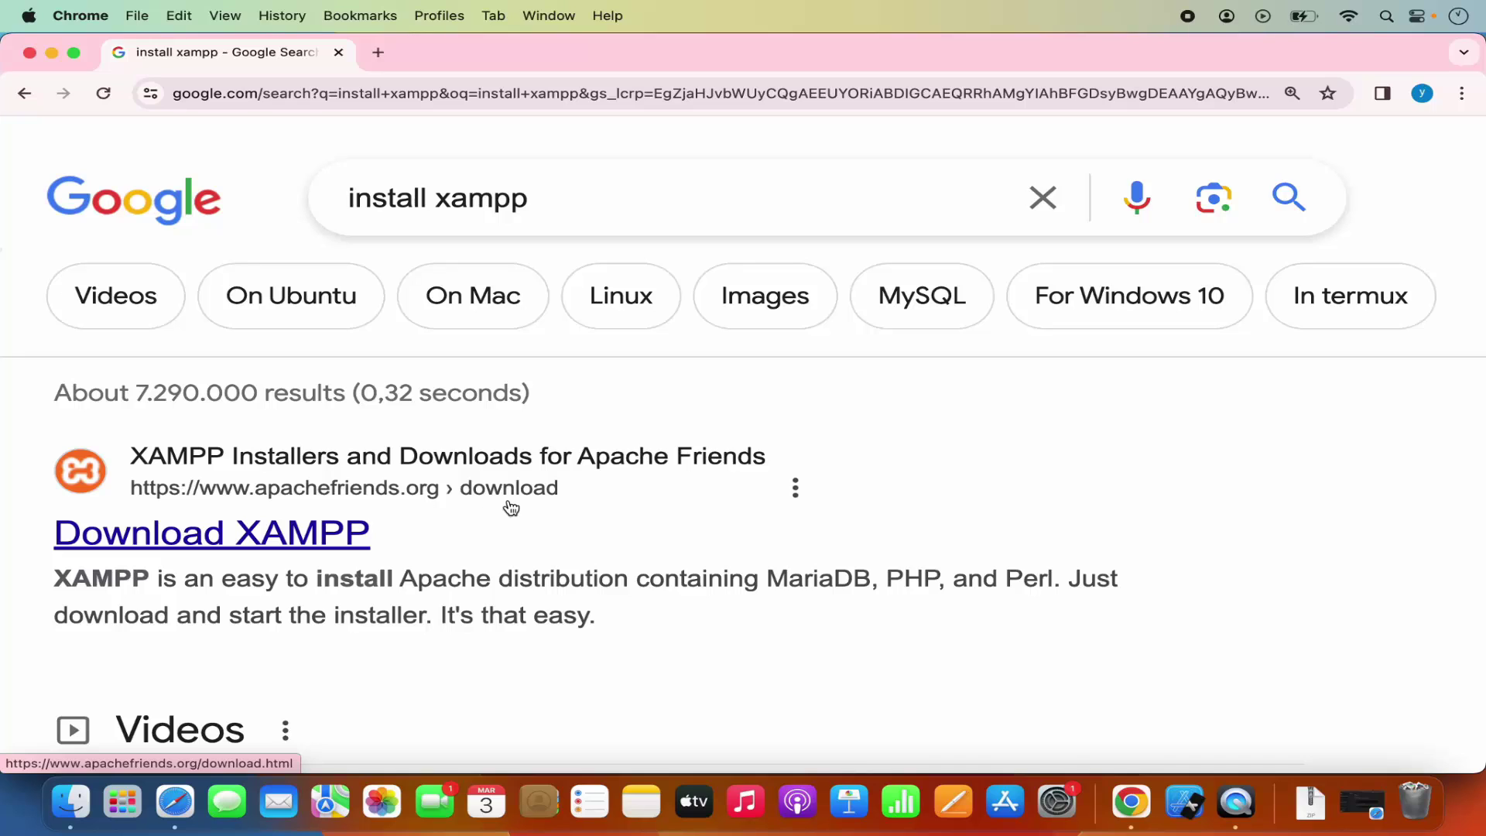
{"action": "left_click", "coordinate": [341, 534]}
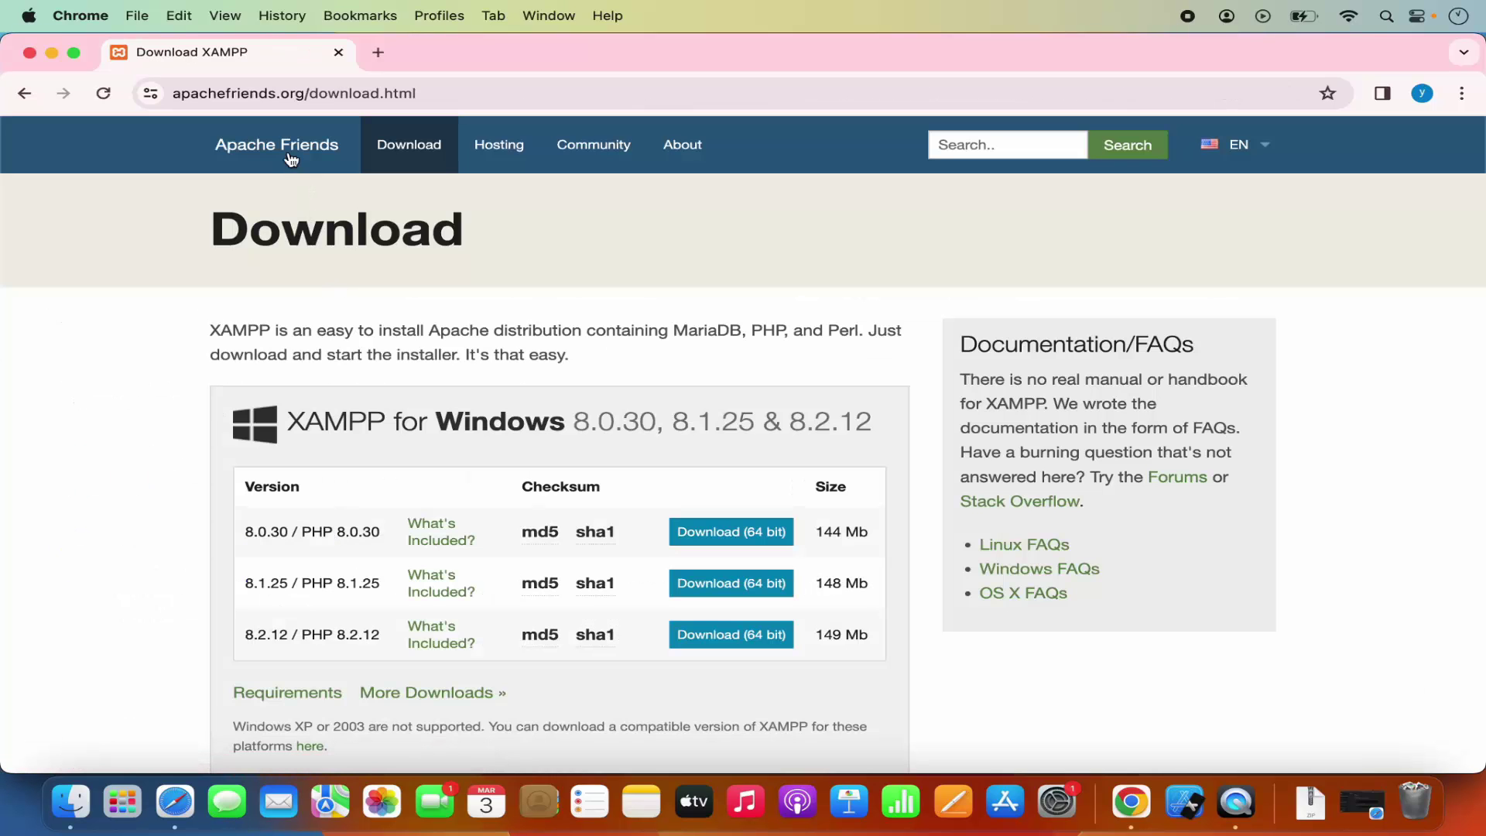
{"action": "left_click", "coordinate": [291, 159]}
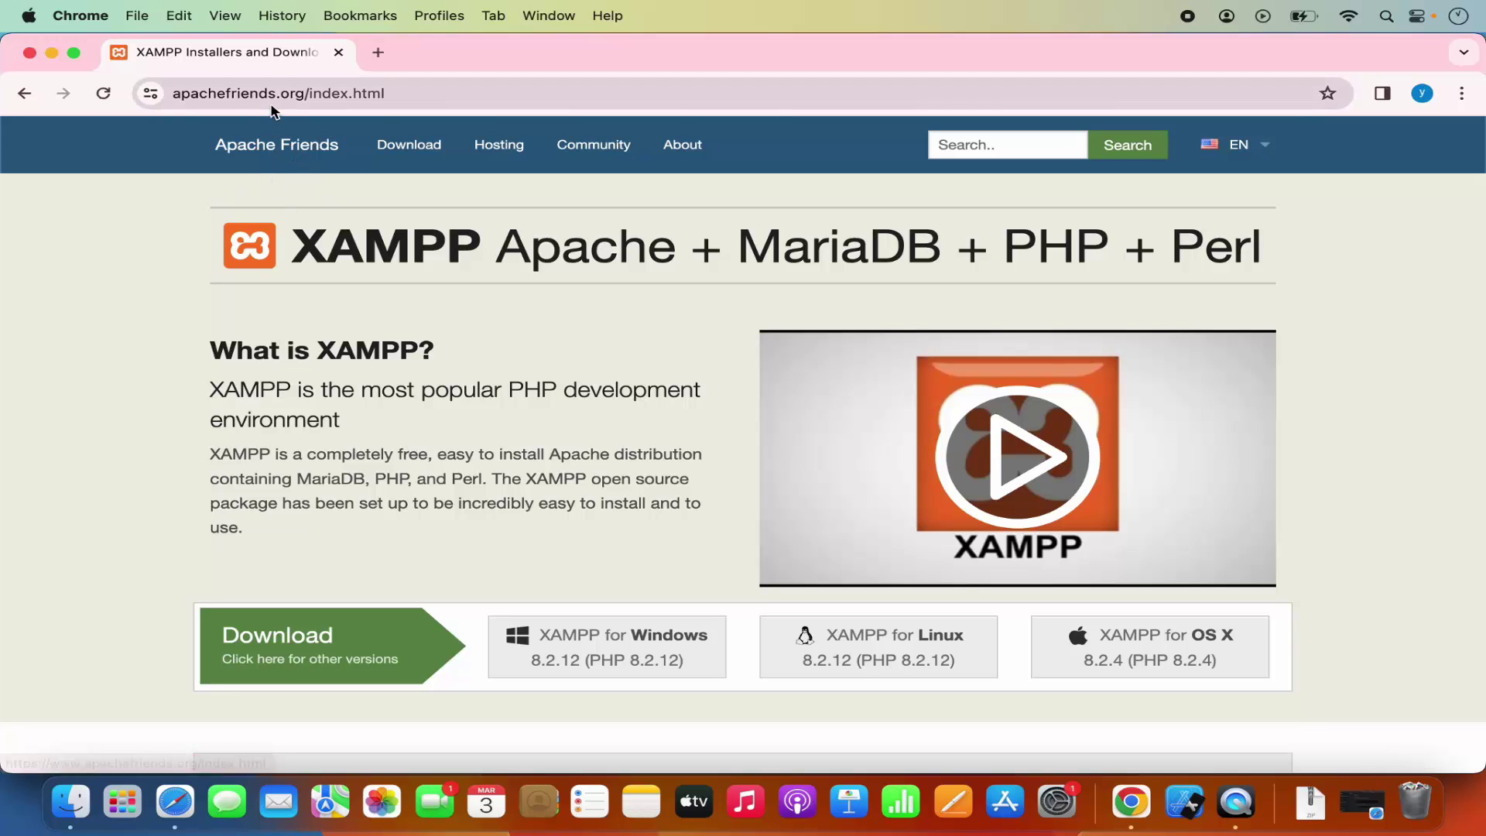
{"action": "left_click", "coordinate": [419, 154]}
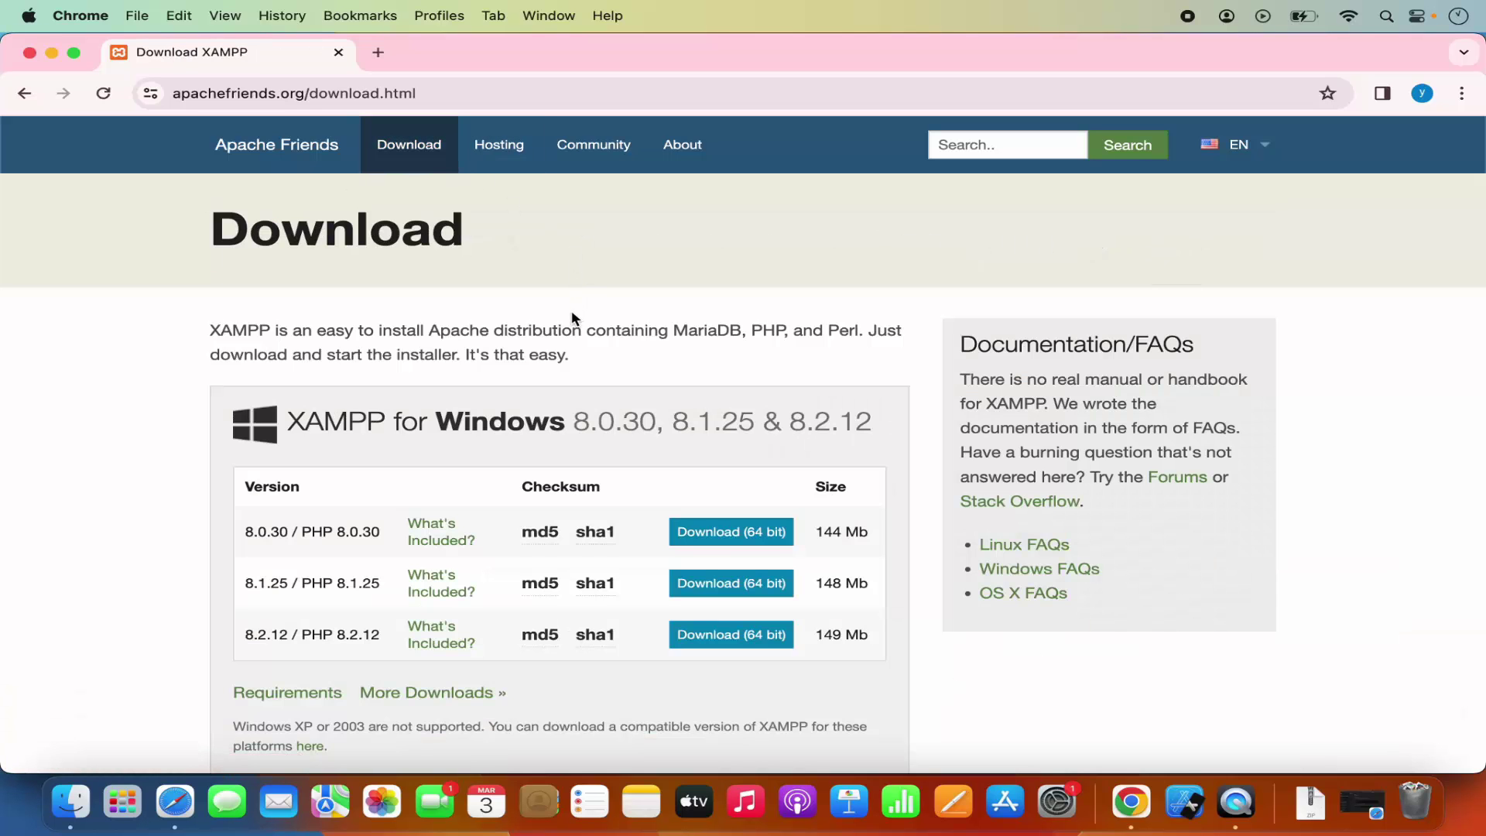
Request the 64-bit download of XAMPP for OS X, version 8.2.4 / PHP 8.2.4.
{"action": "scroll", "coordinate": [571, 309], "scroll_direction": "down", "scroll_amount": 4}
{"action": "scroll", "coordinate": [571, 310], "scroll_direction": "down", "scroll_amount": 5}
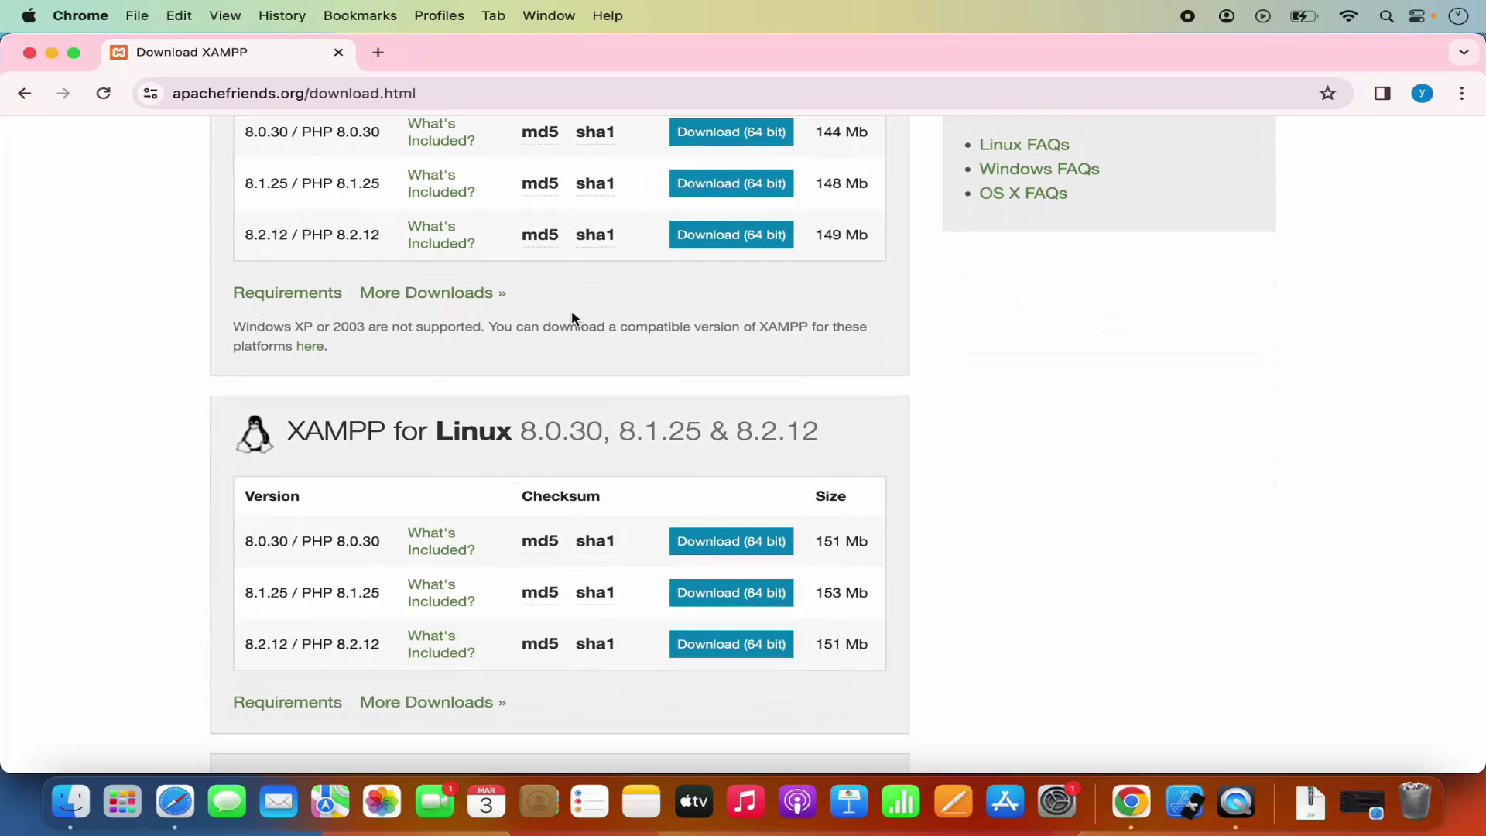
{"action": "scroll", "coordinate": [573, 318], "scroll_direction": "down", "scroll_amount": 5}
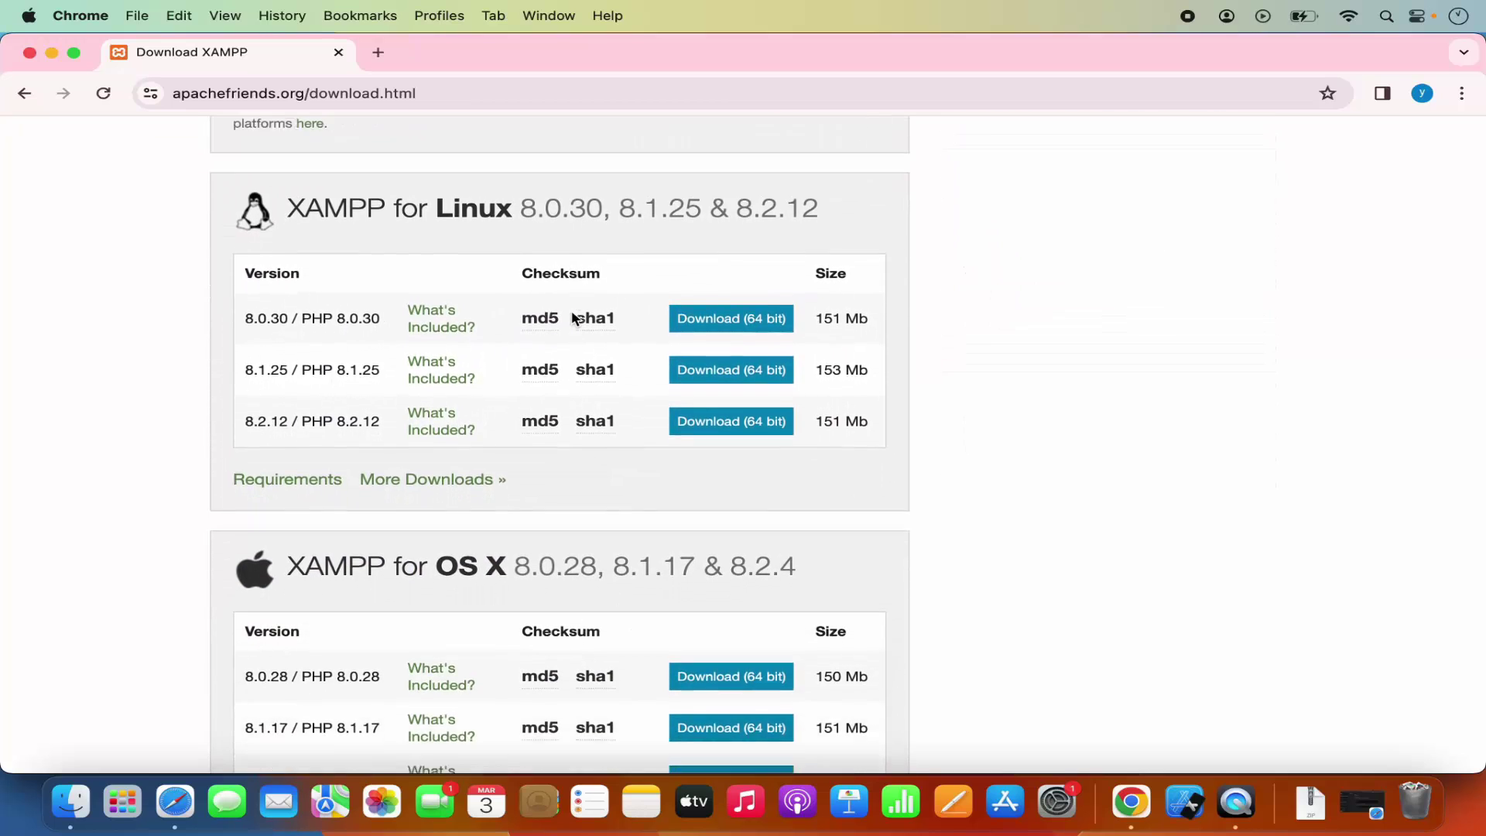
{"action": "scroll", "coordinate": [573, 317], "scroll_direction": "down", "scroll_amount": 2}
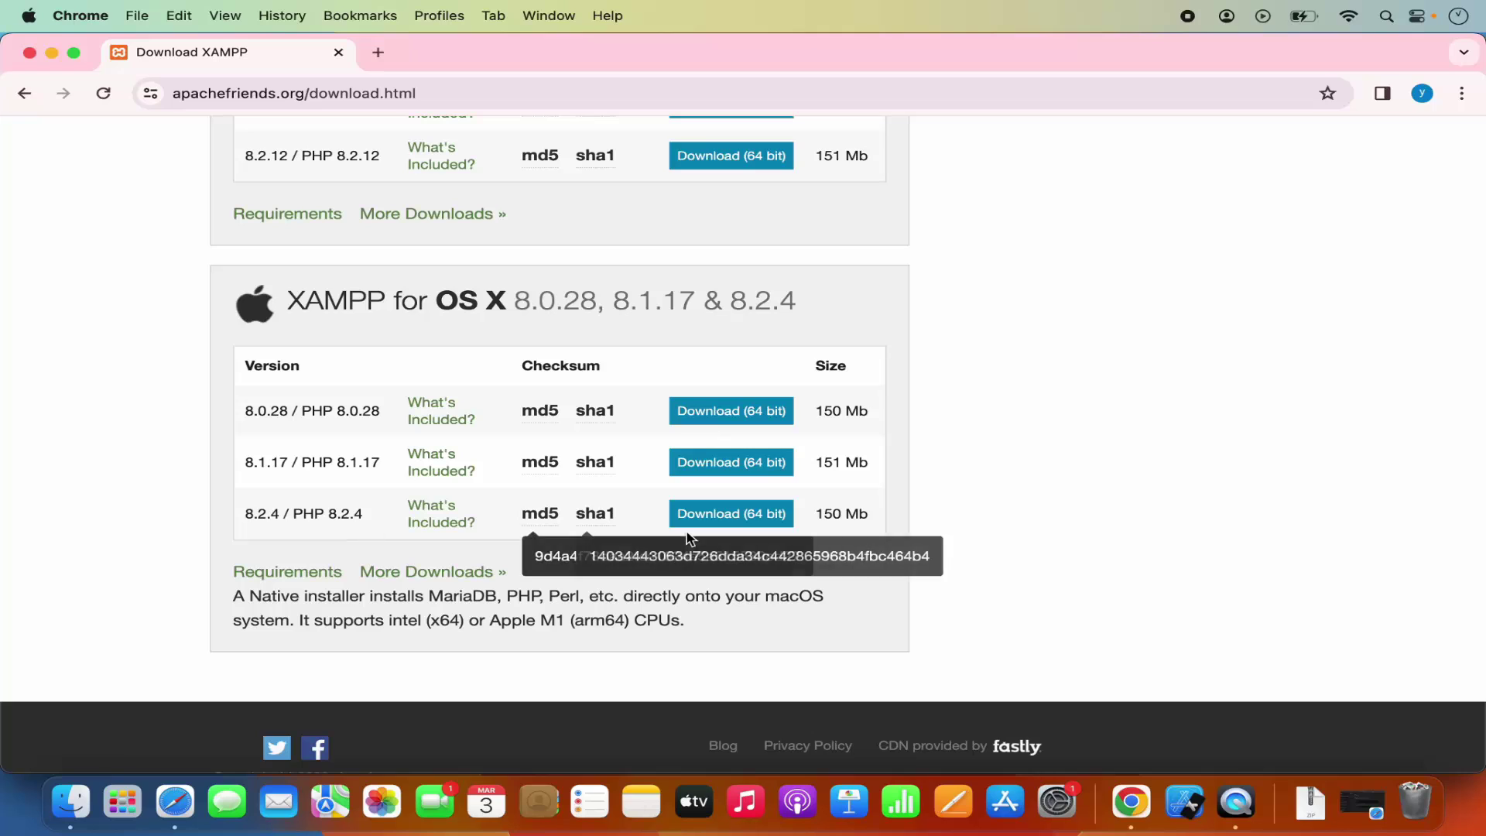
{"action": "left_click", "coordinate": [744, 524]}
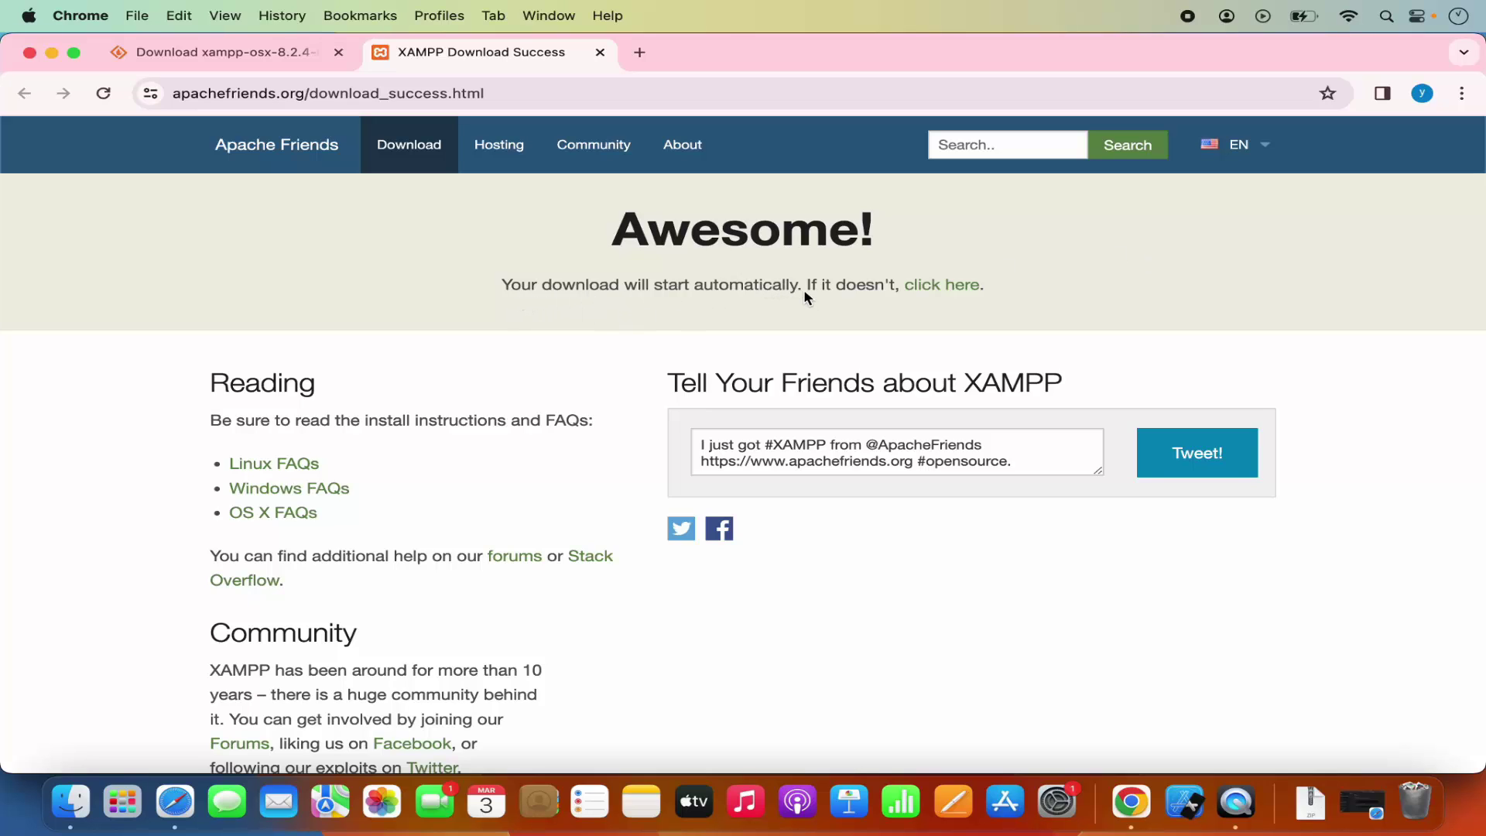
Use the manual download link to reach the SourceForge files and download xampp-osx-8.2.4-0-installer.dmg from the XAMPP Mac OS X 8.2.4 folder.
{"action": "left_click", "coordinate": [943, 286]}
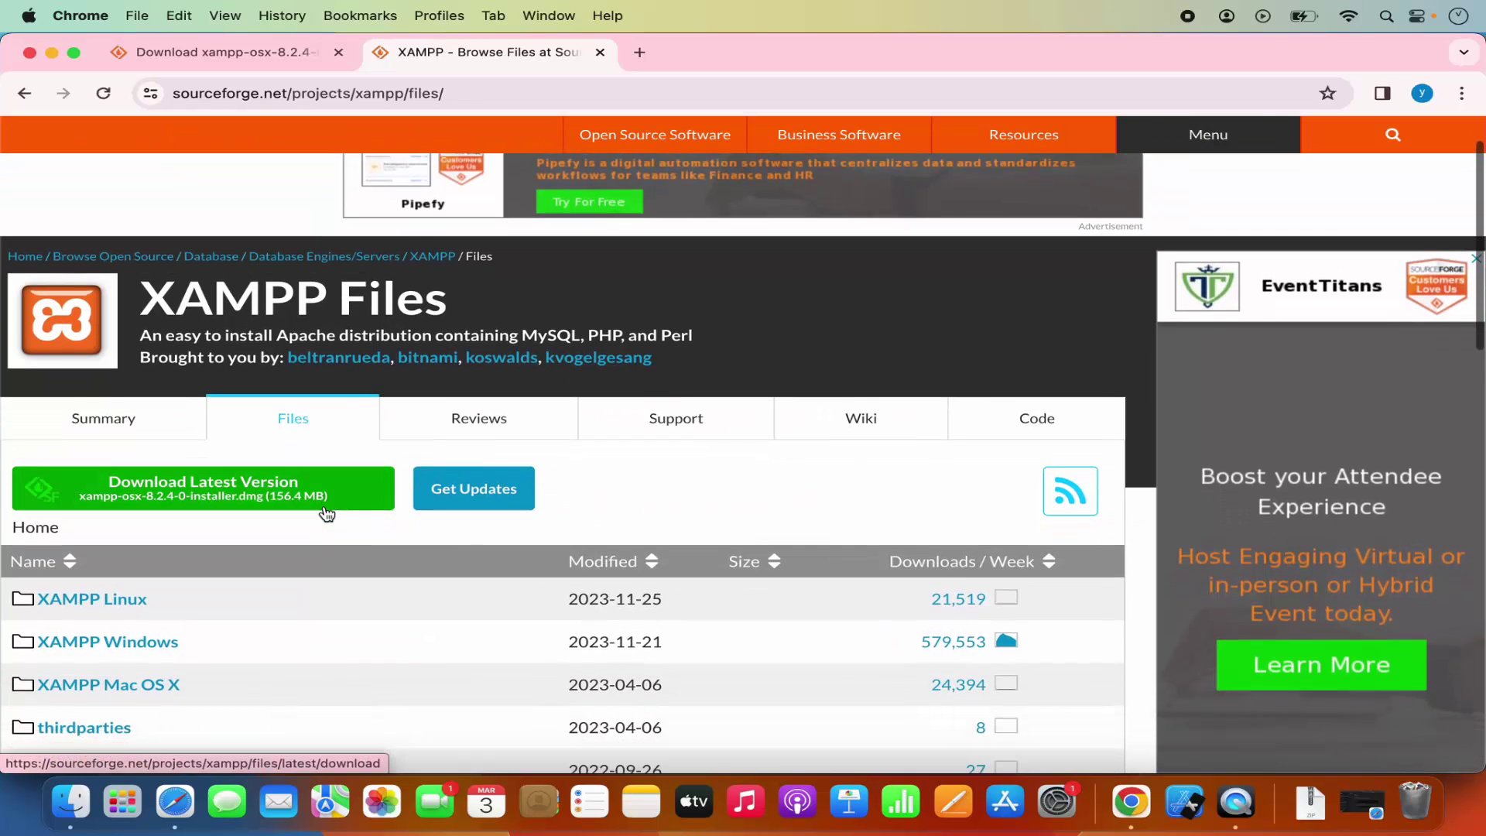
{"action": "scroll", "coordinate": [326, 513], "scroll_direction": "down", "scroll_amount": 2}
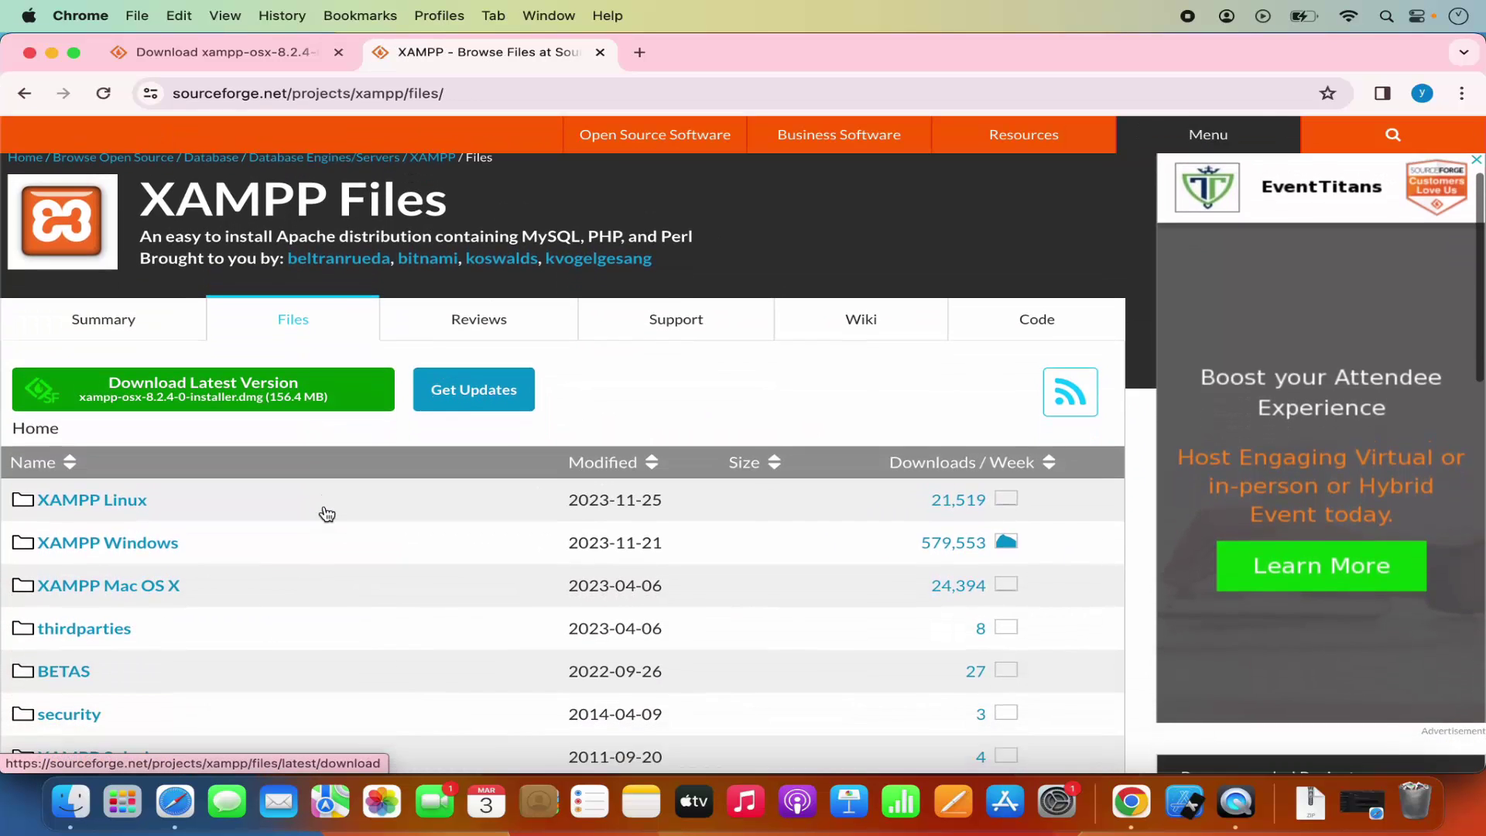
{"action": "left_click", "coordinate": [127, 593]}
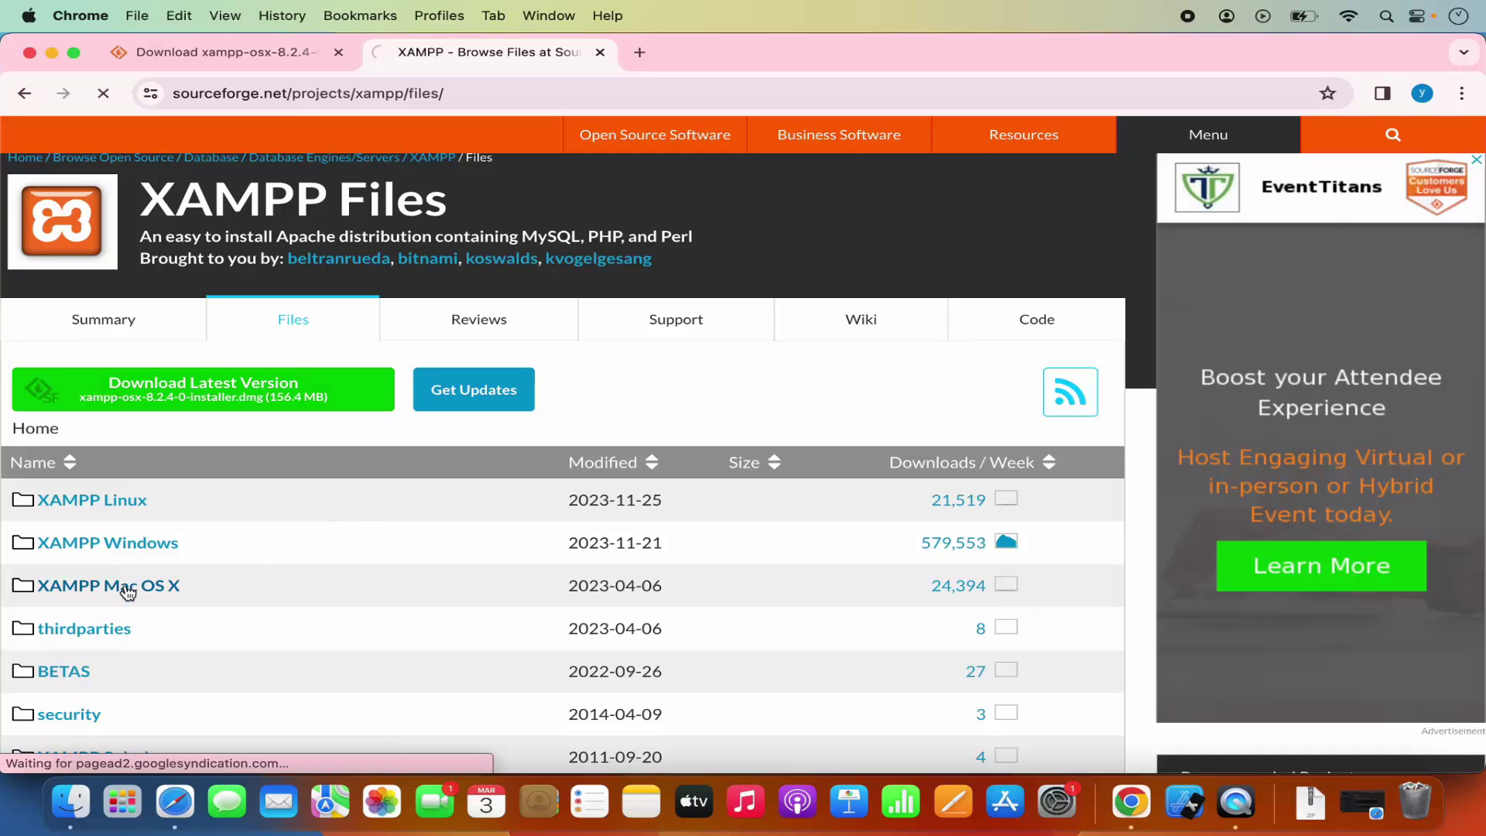
{"action": "scroll", "coordinate": [282, 607], "scroll_direction": "down", "scroll_amount": 2}
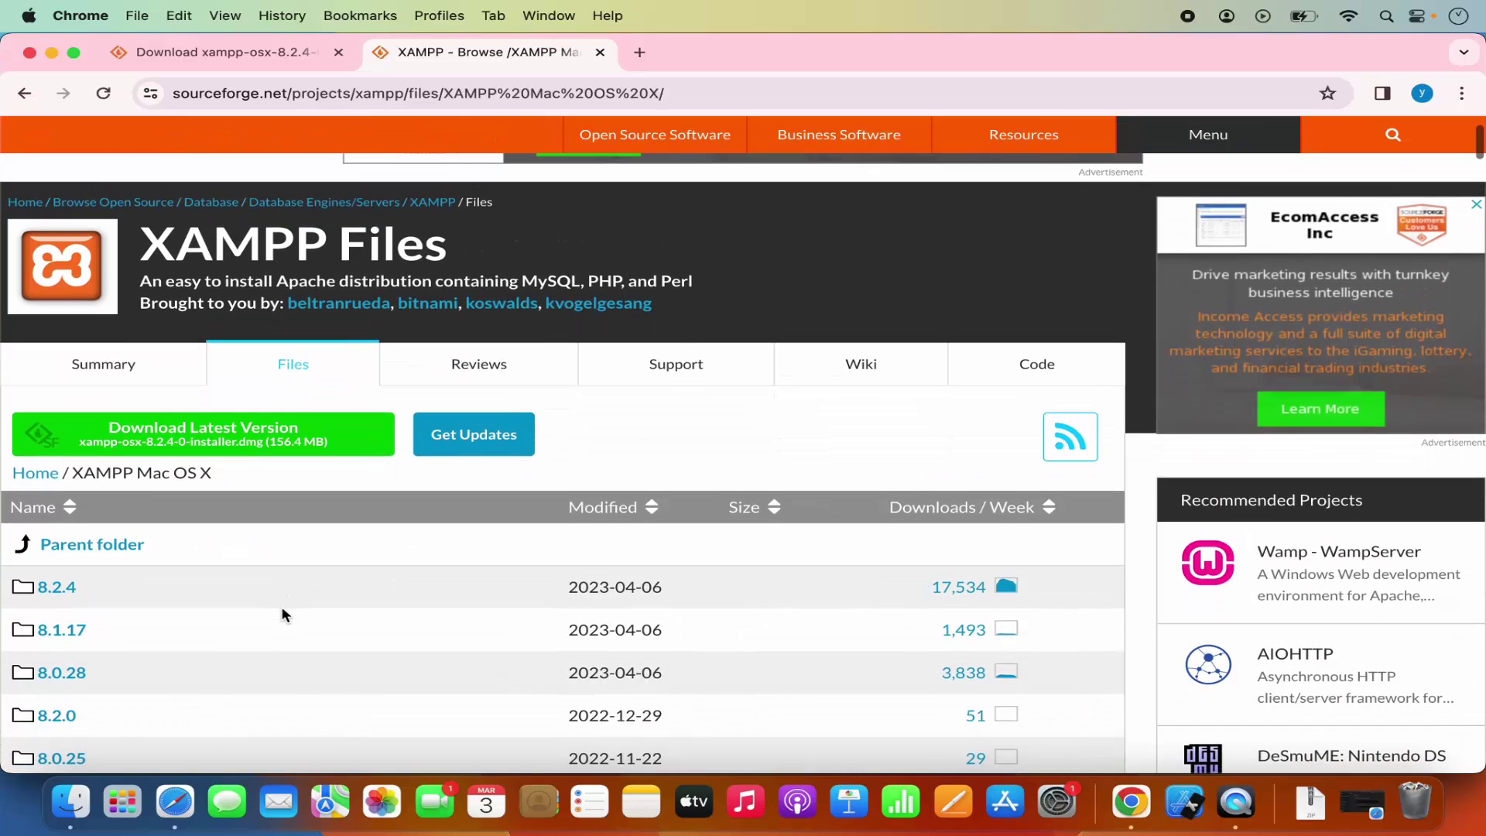
{"action": "left_click", "coordinate": [57, 592]}
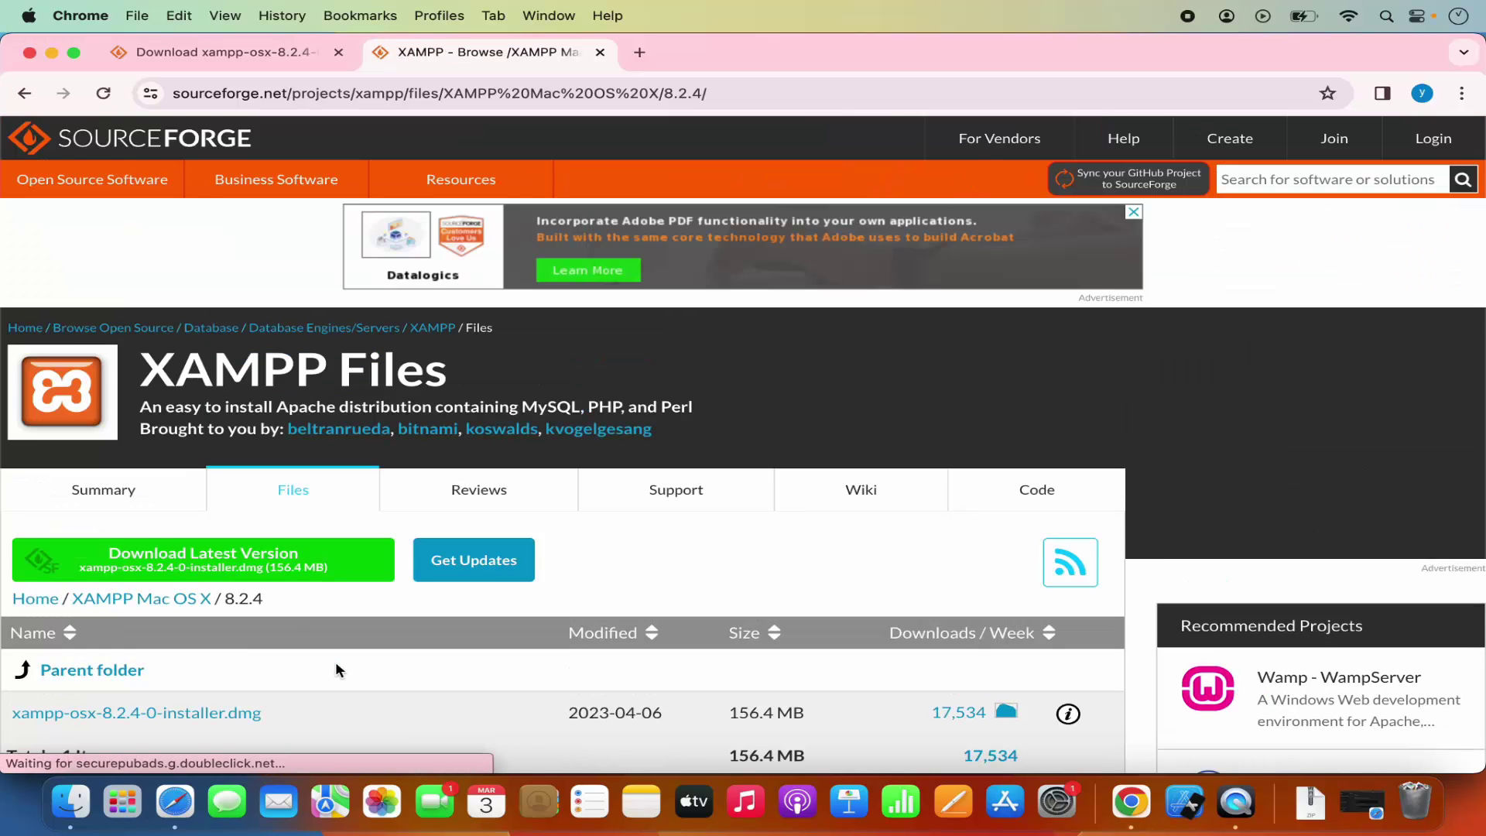
{"action": "scroll", "coordinate": [336, 661], "scroll_direction": "down", "scroll_amount": 3}
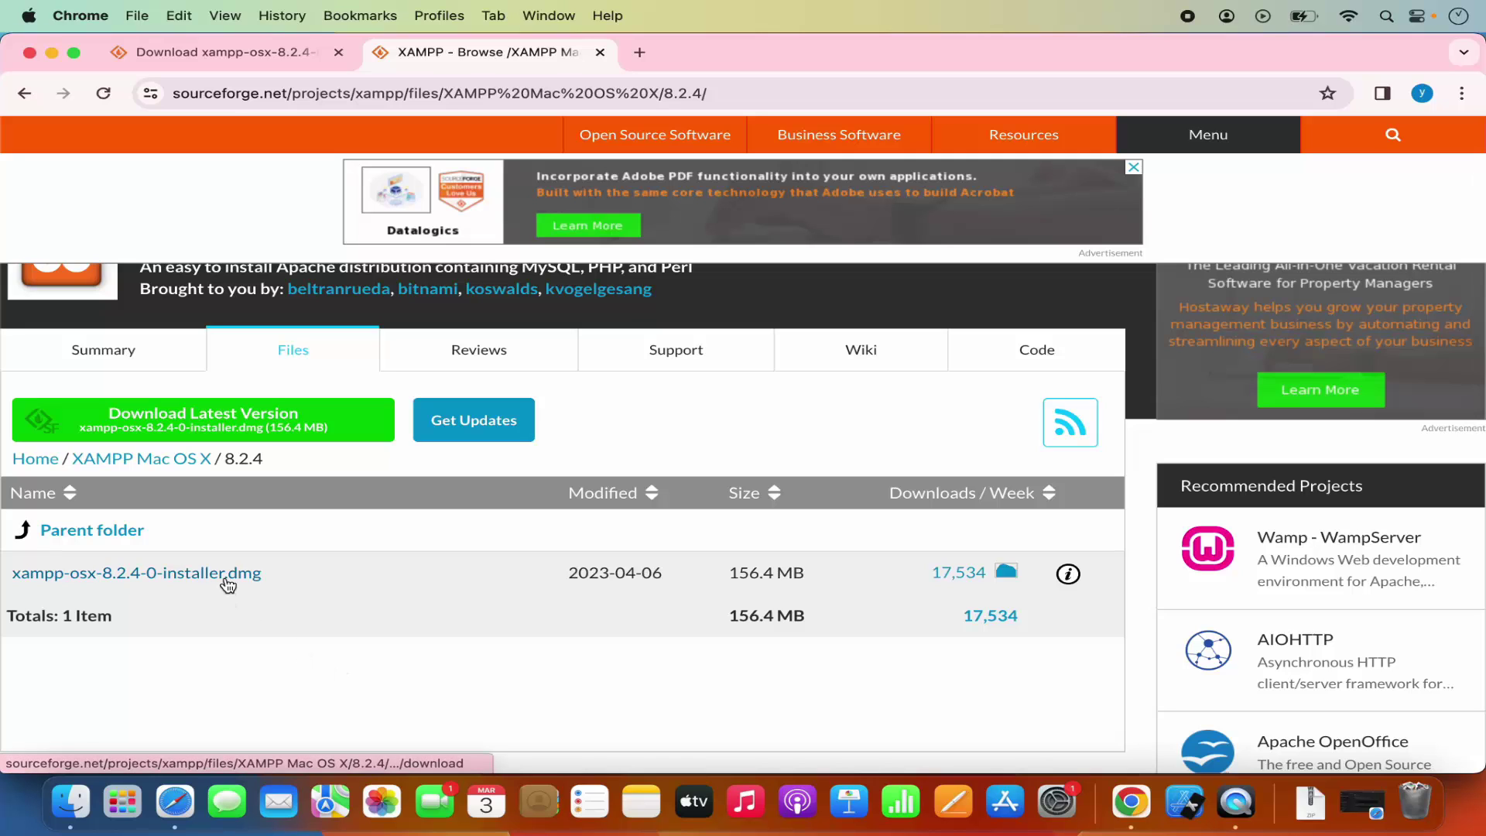
{"action": "left_click", "coordinate": [225, 577]}
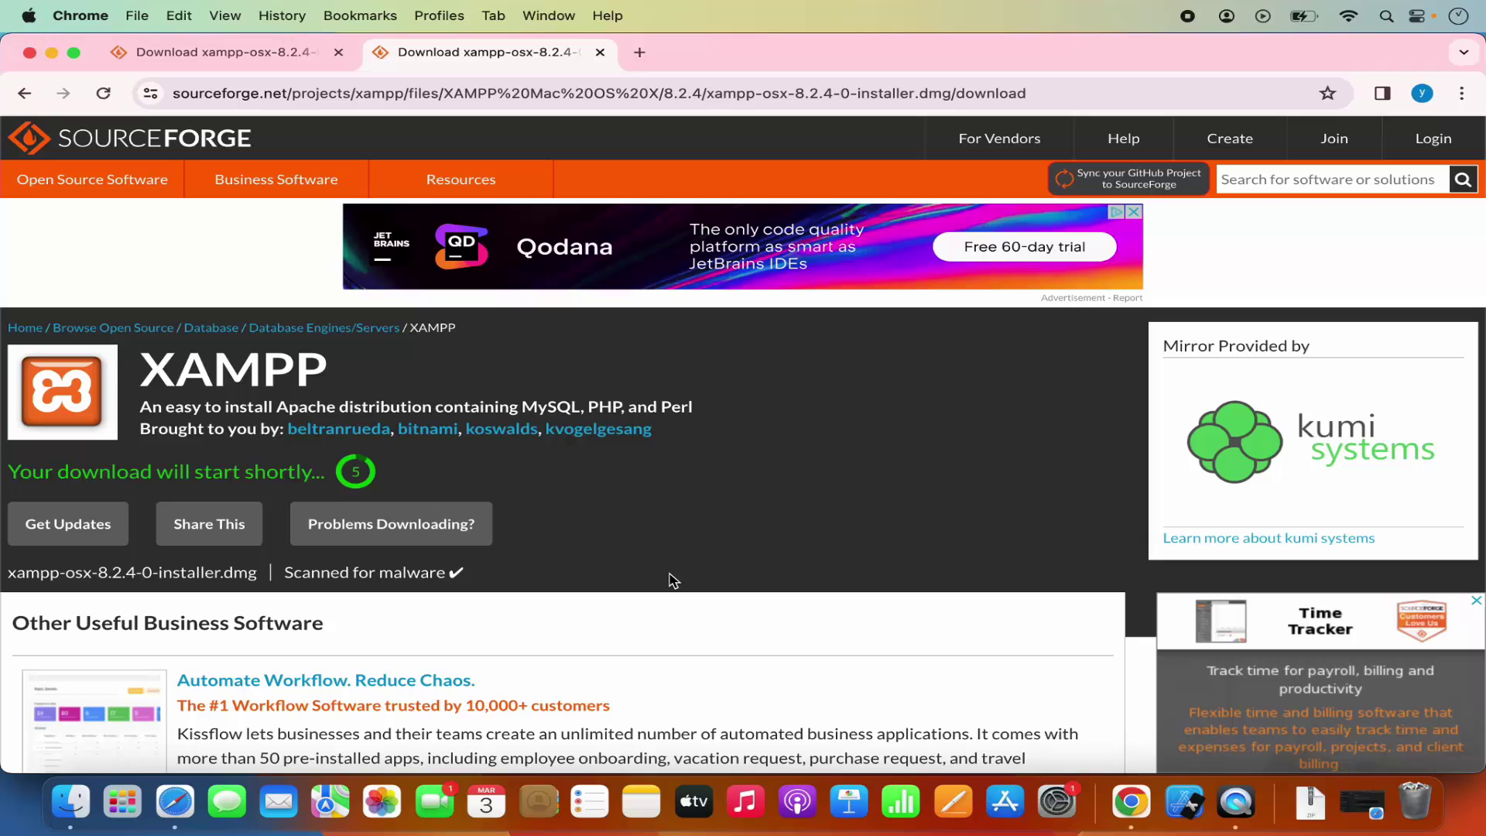
Open the downloaded xampp-osx-8.2.4-0-installer.dmg from the recent downloads and minimize the browser window.
{"action": "left_click", "coordinate": [1343, 93]}
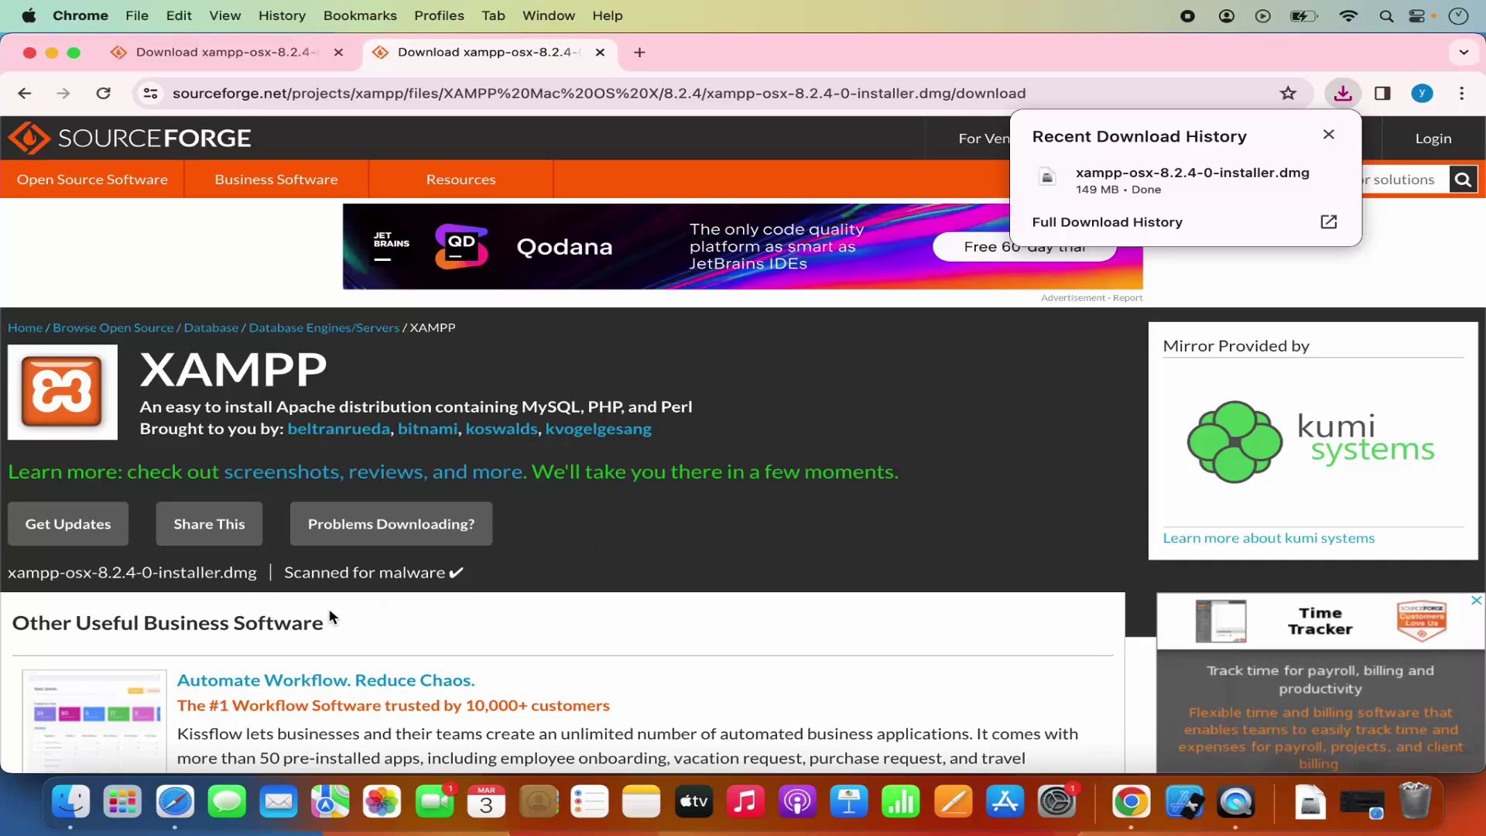
{"action": "scroll", "coordinate": [331, 617], "scroll_direction": "down", "scroll_amount": 1}
{"action": "mouse_move", "coordinate": [1174, 177]}
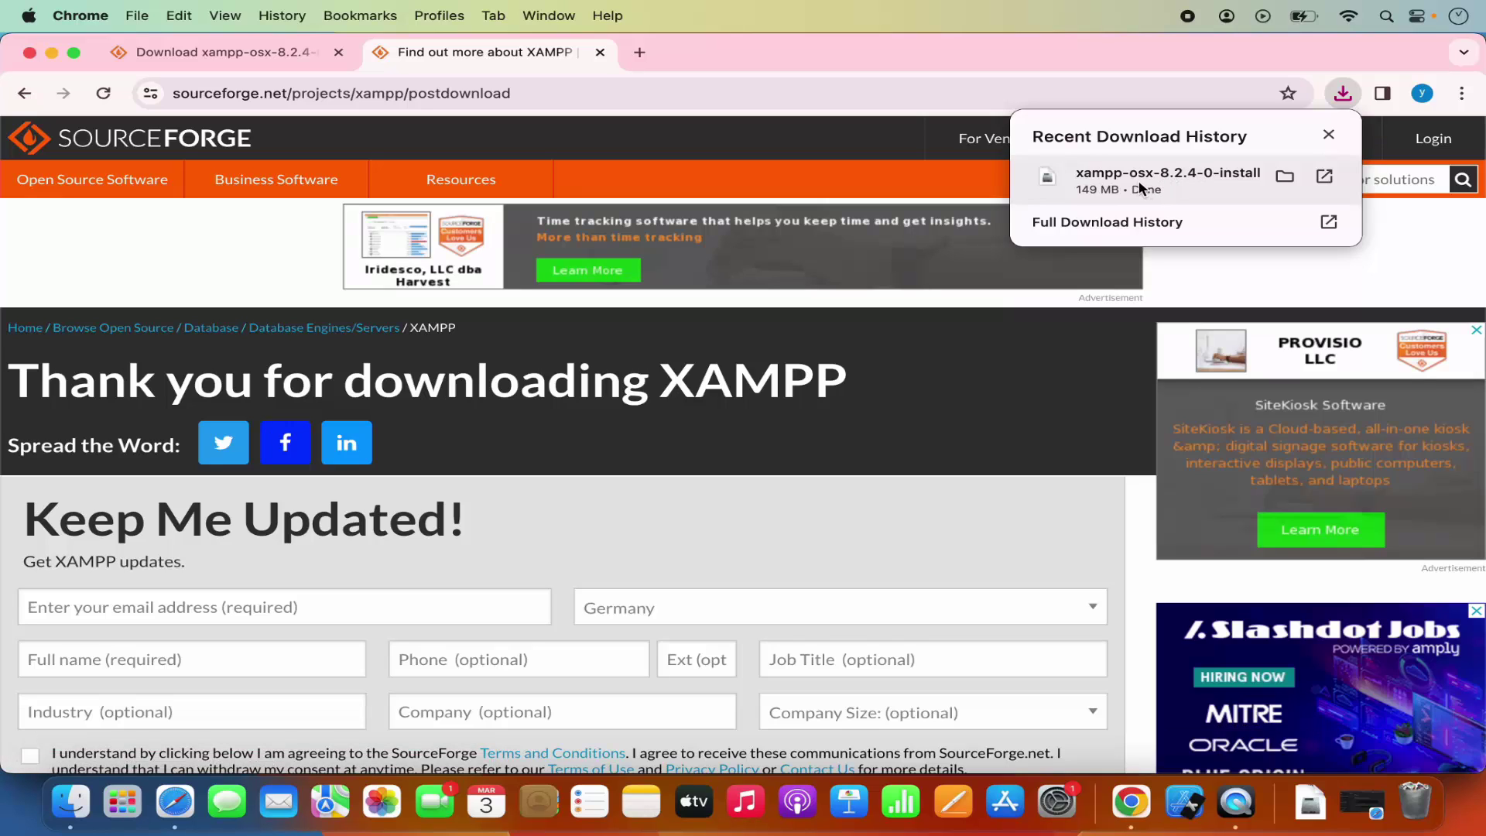
{"action": "left_click", "coordinate": [1139, 179]}
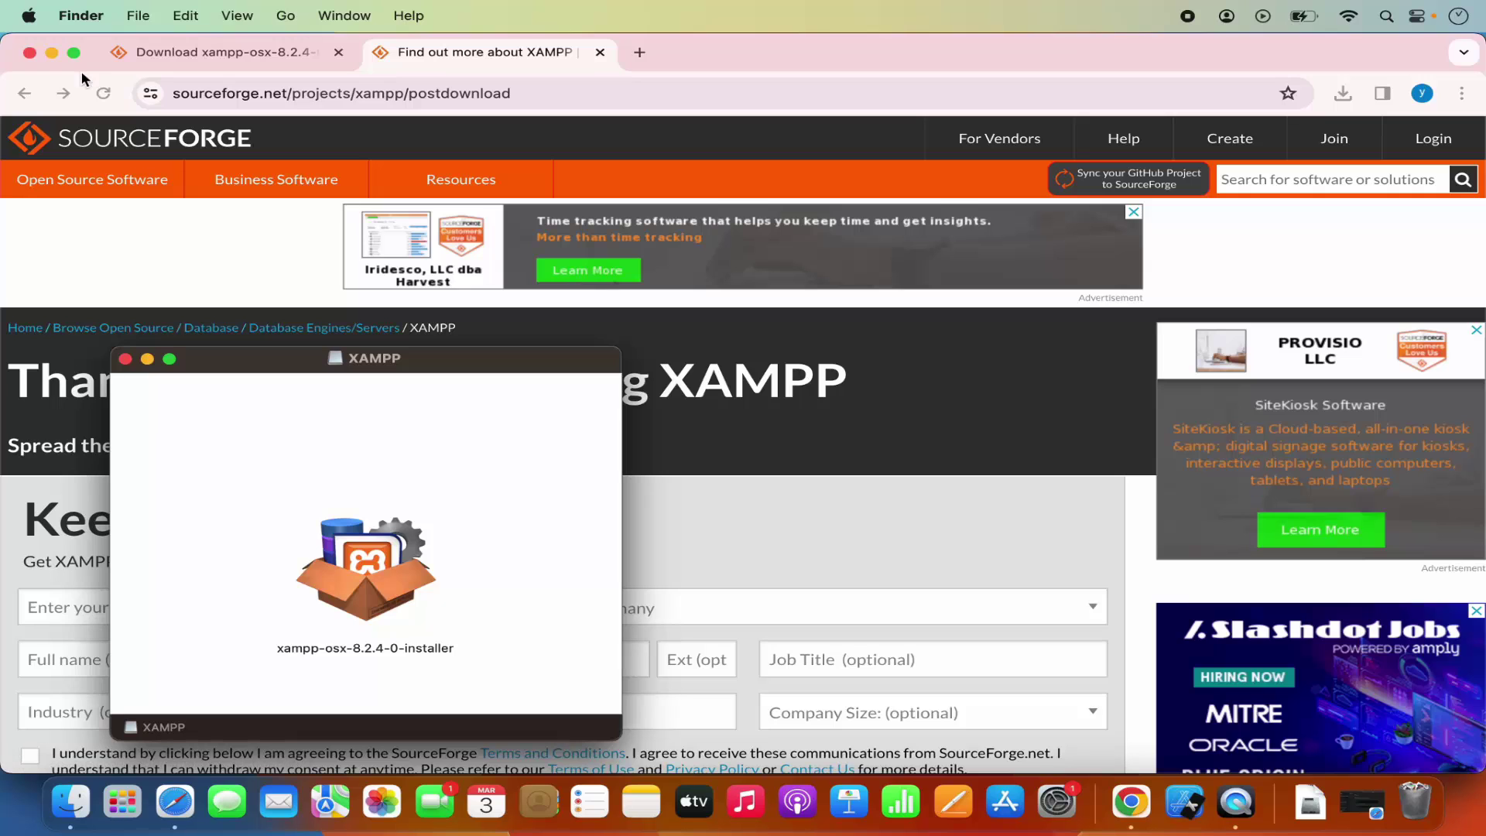
{"action": "left_click", "coordinate": [53, 53]}
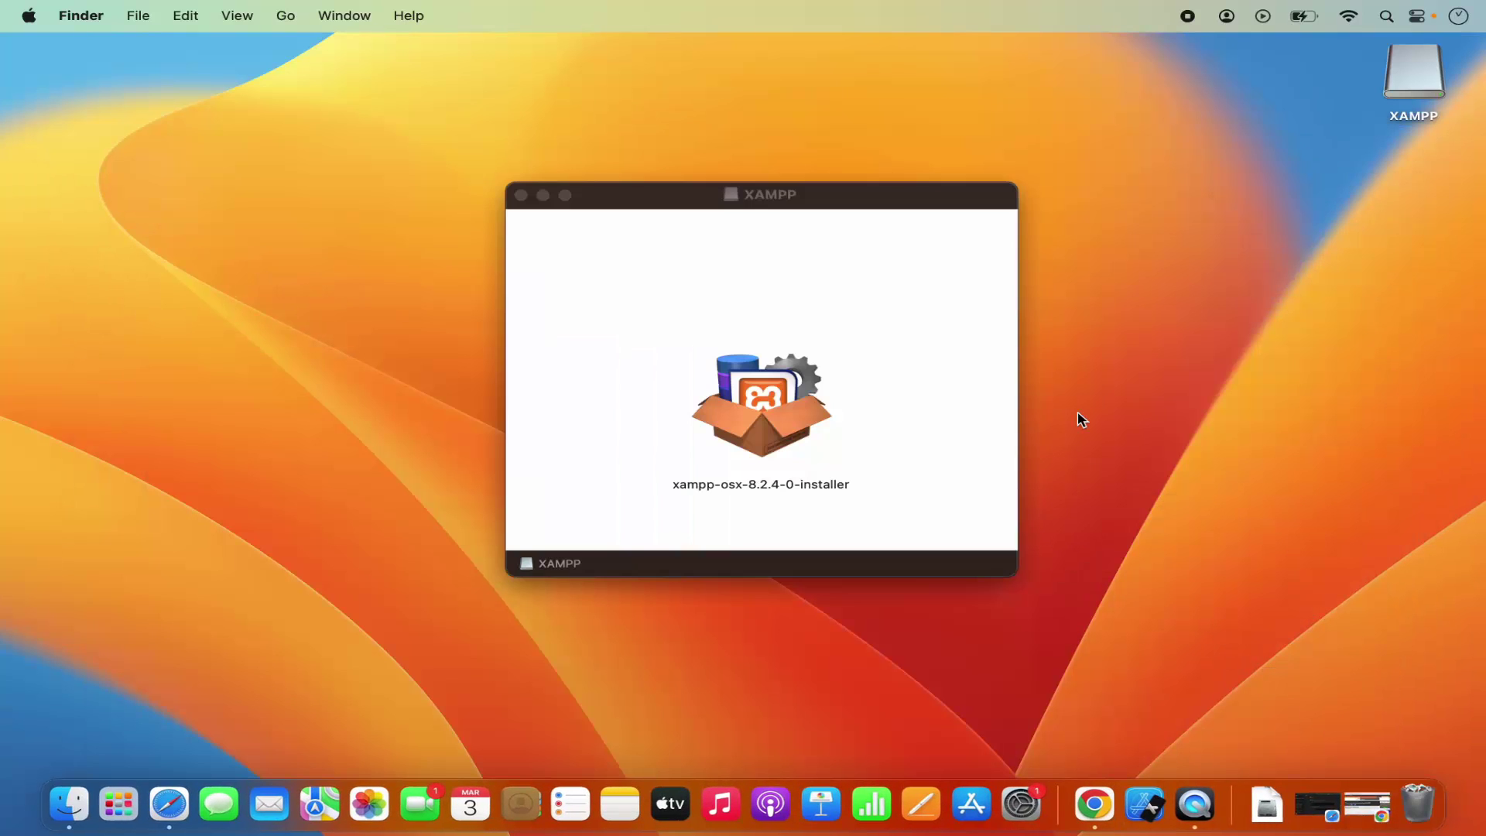
Launch xampp-osx-8.2.4-0-installer and enter the account password to authorize its changes.
{"action": "left_click", "coordinate": [763, 401]}
{"action": "double_click", "coordinate": [762, 401]}
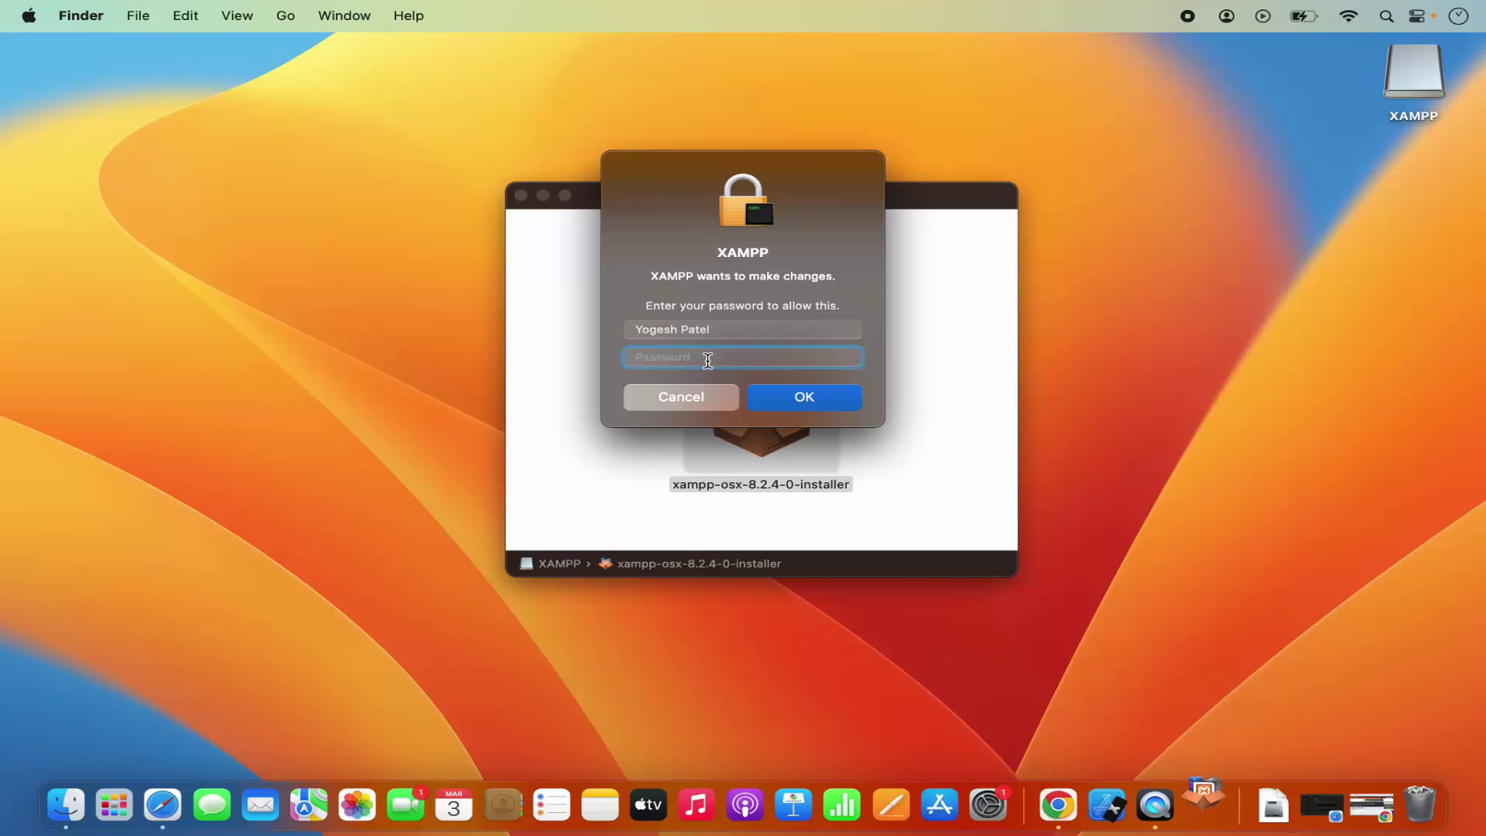
{"action": "type", "text": "******"}
{"action": "left_click", "coordinate": [810, 408]}
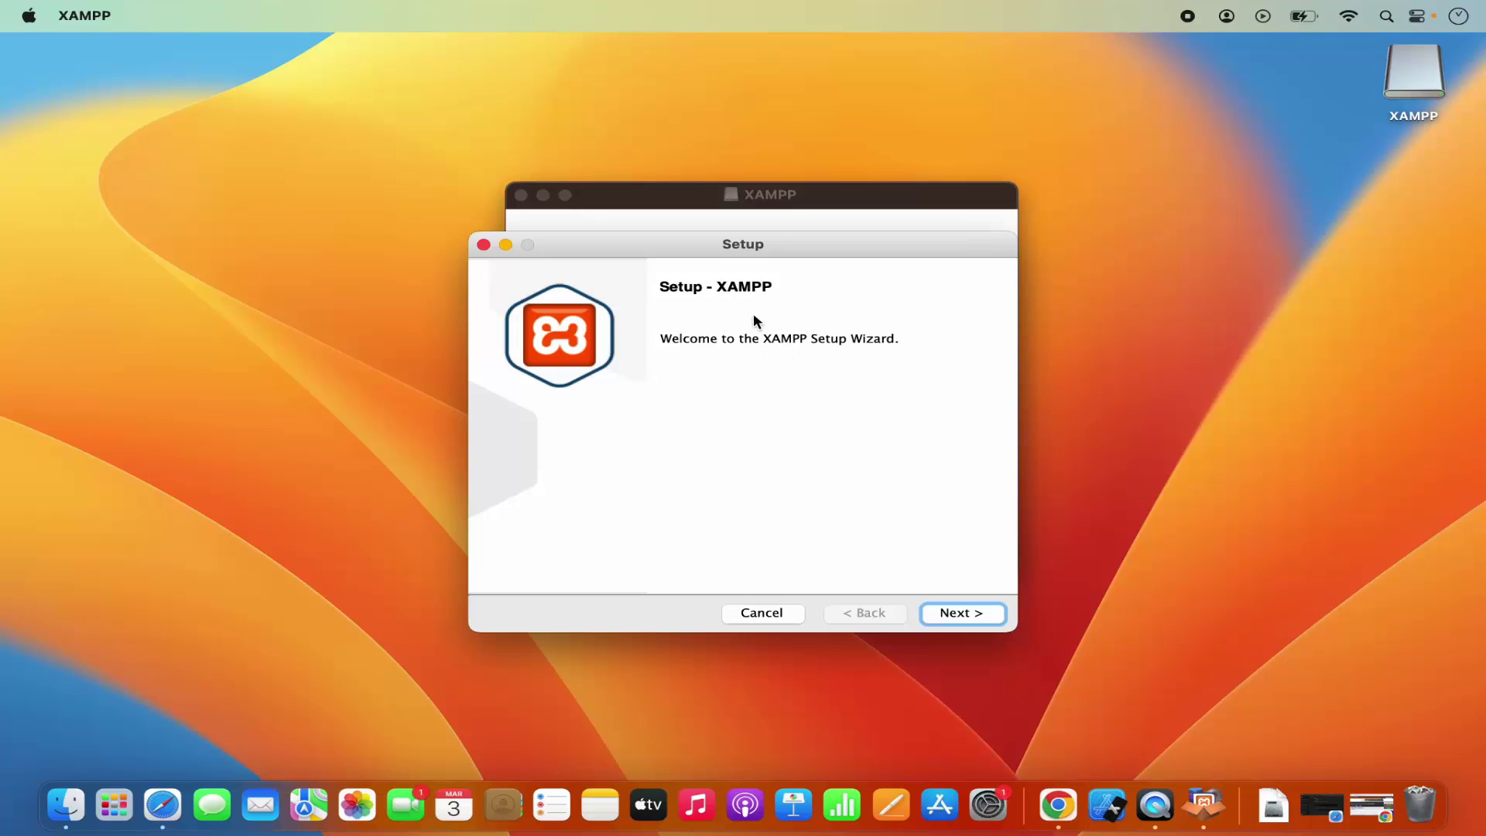
Minimize the XAMPP disk image window and make the Setup wizard the active window.
{"action": "left_click", "coordinate": [669, 203]}
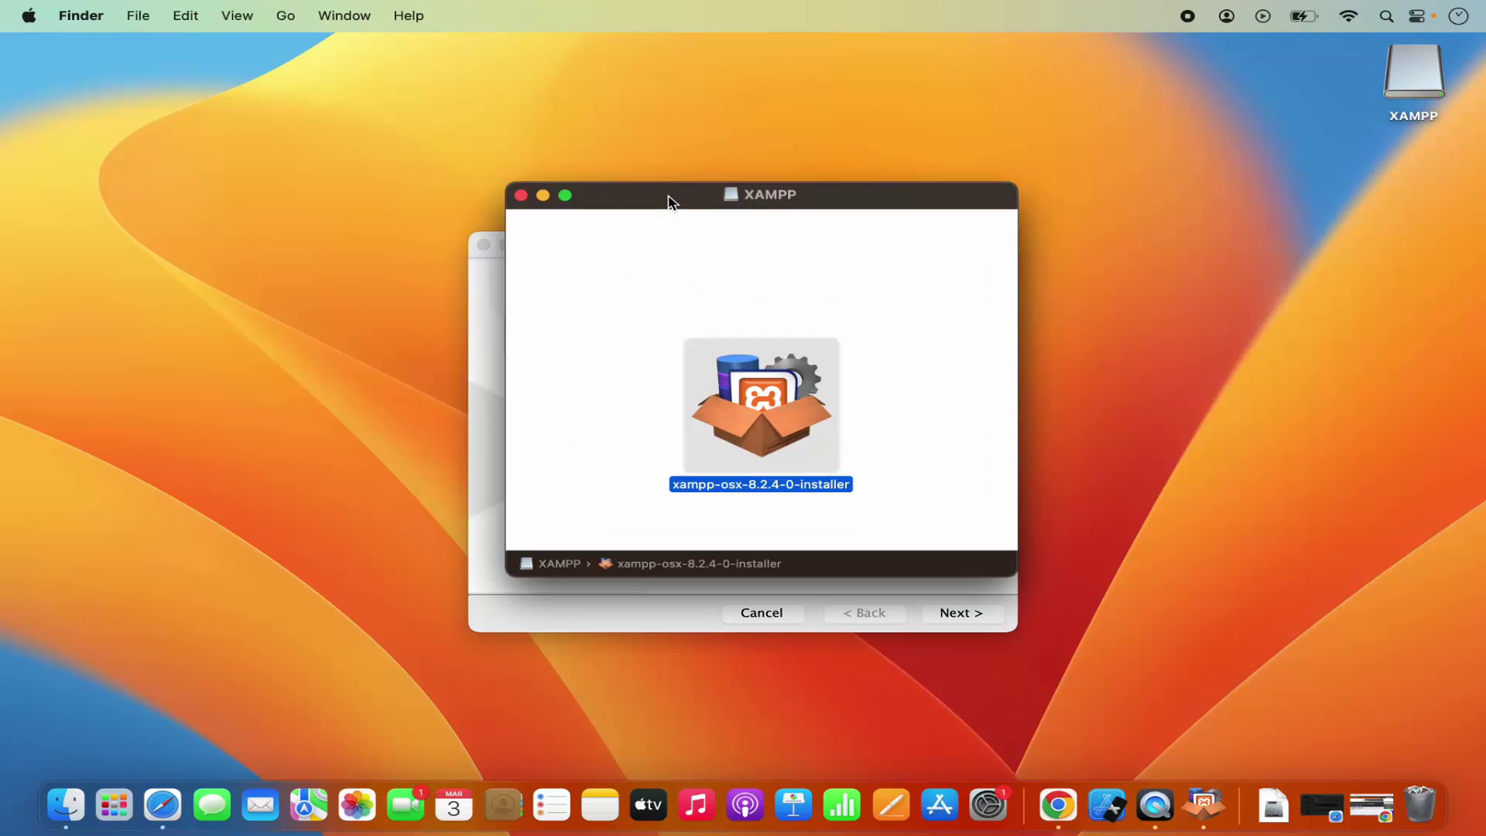
{"action": "left_click", "coordinate": [543, 197]}
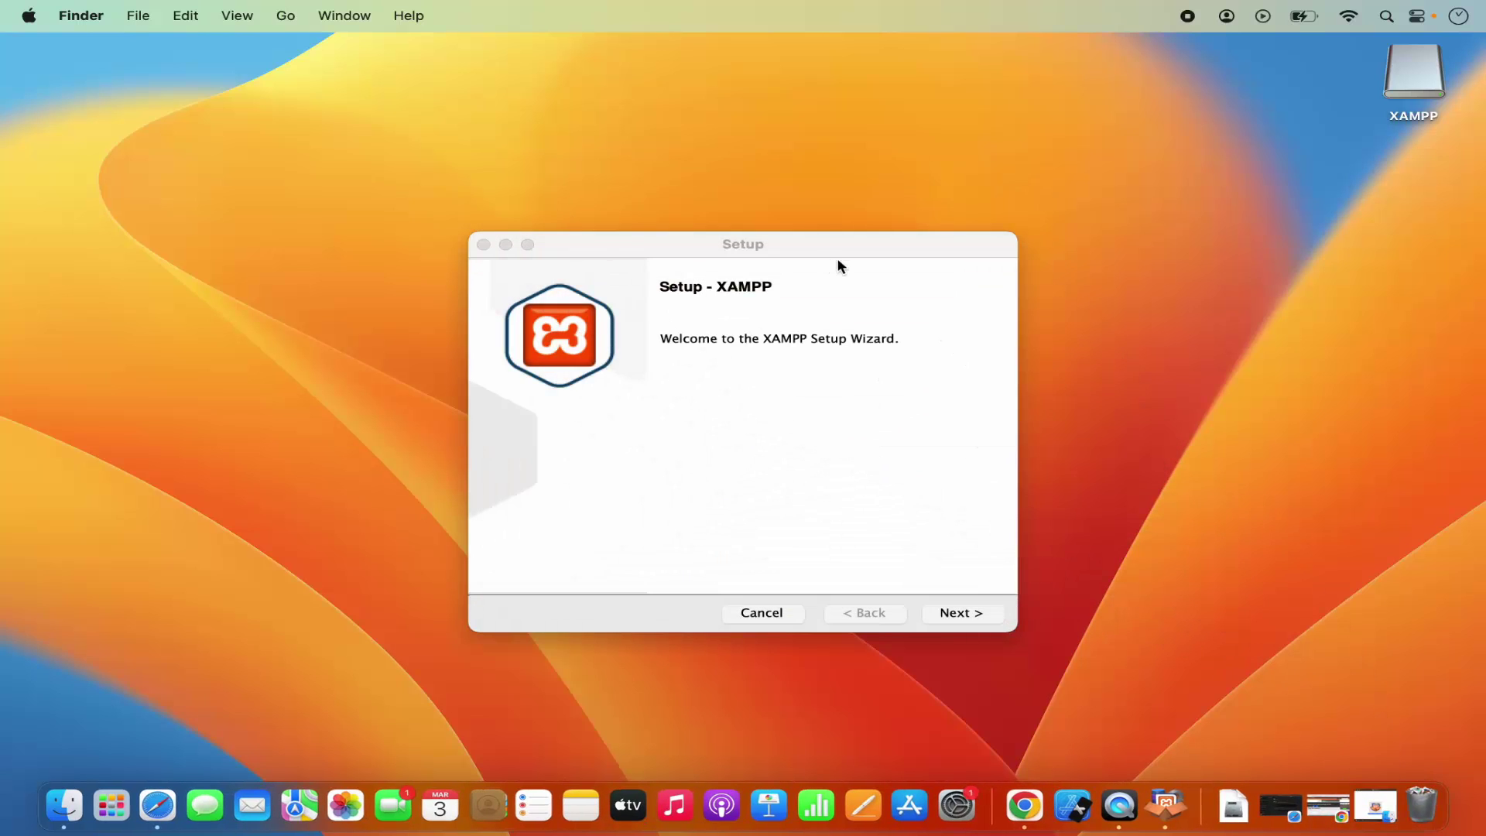
{"action": "left_click", "coordinate": [706, 343]}
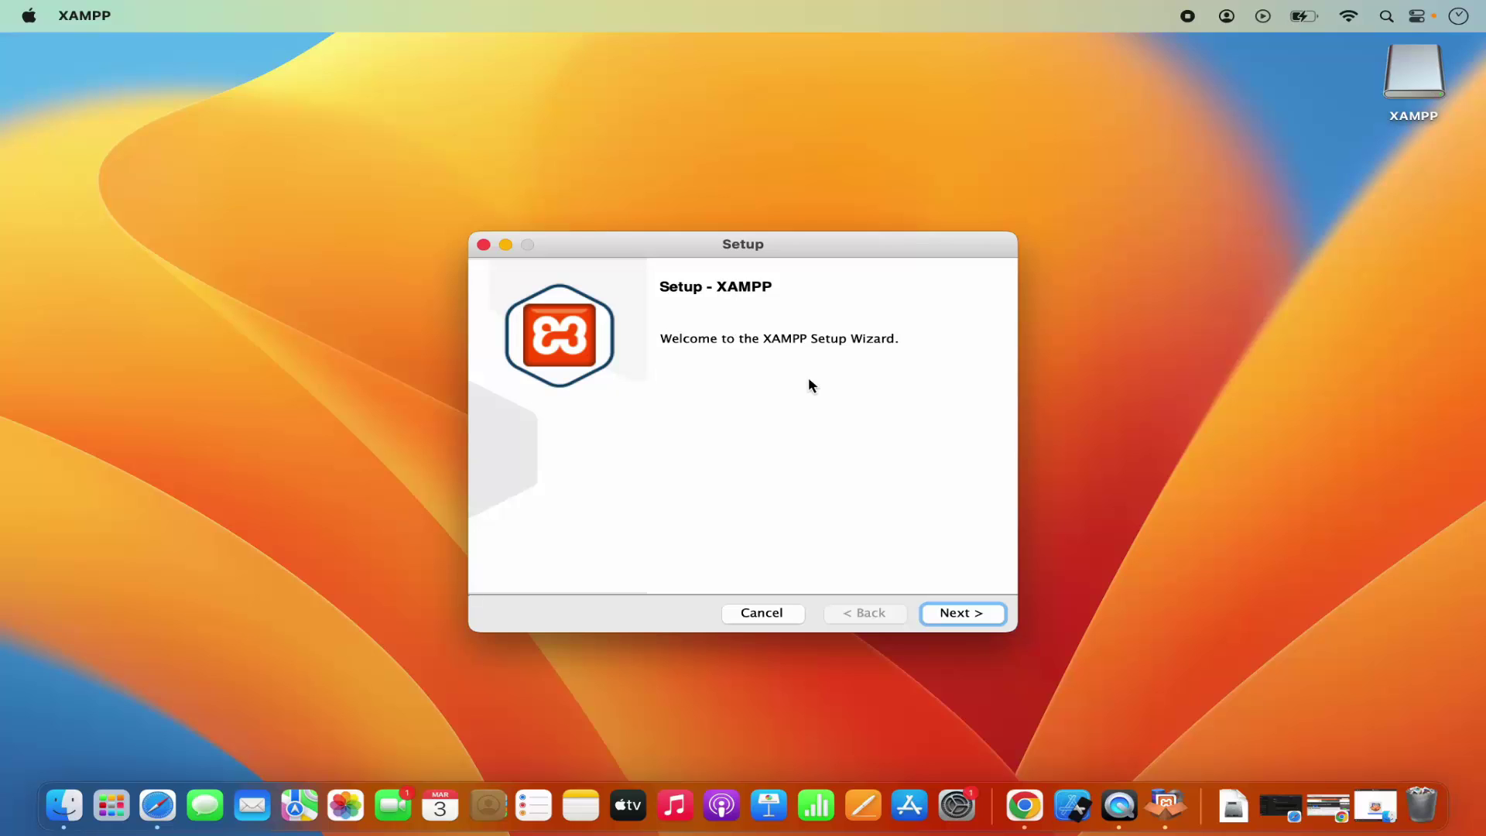
Install XAMPP with the core and developer files in the default directory, and finish the wizard with Launch XAMPP enabled.
{"action": "left_click", "coordinate": [943, 617]}
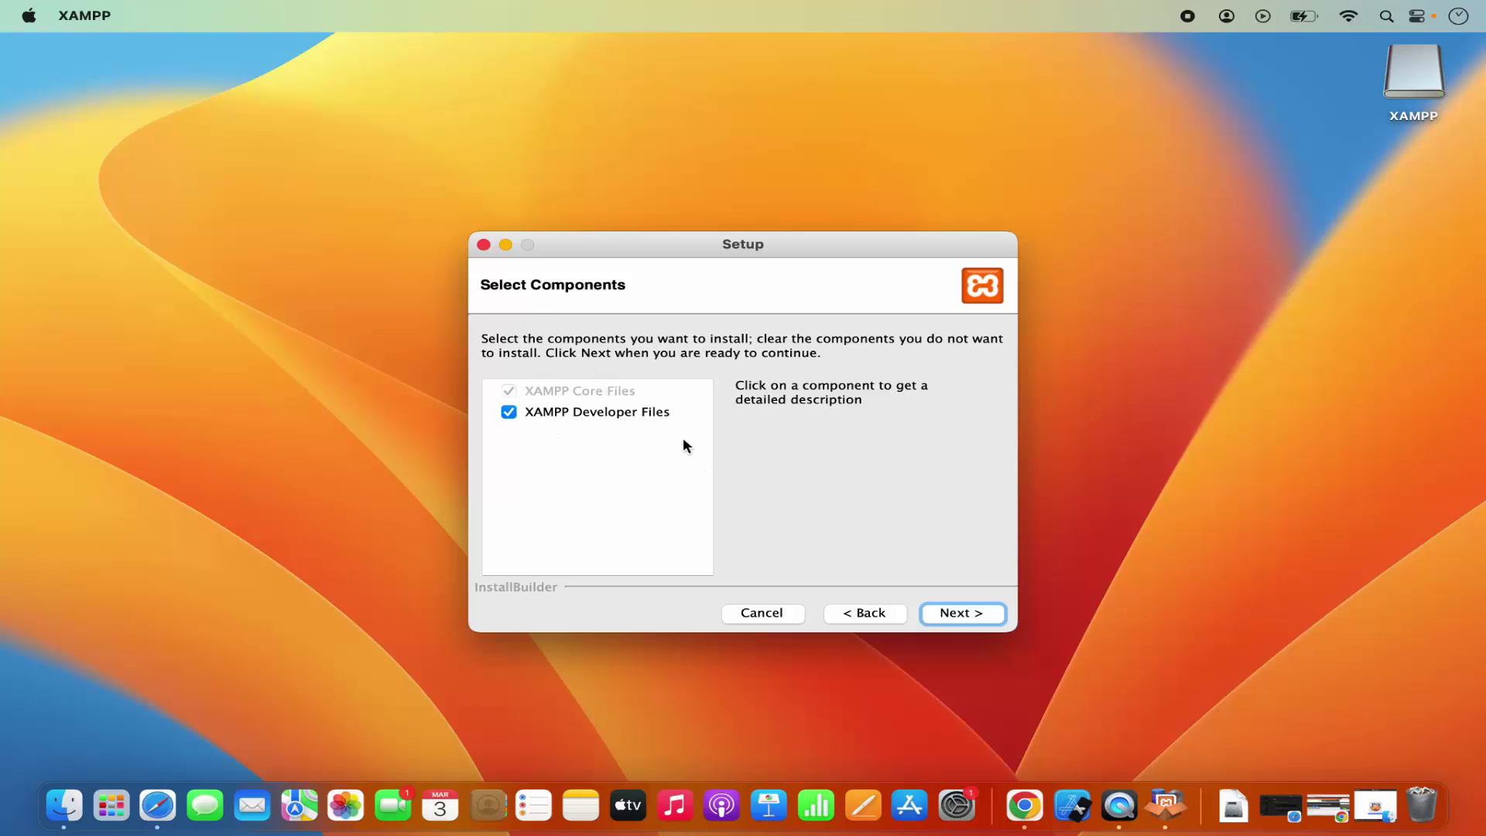
{"action": "left_click", "coordinate": [964, 613]}
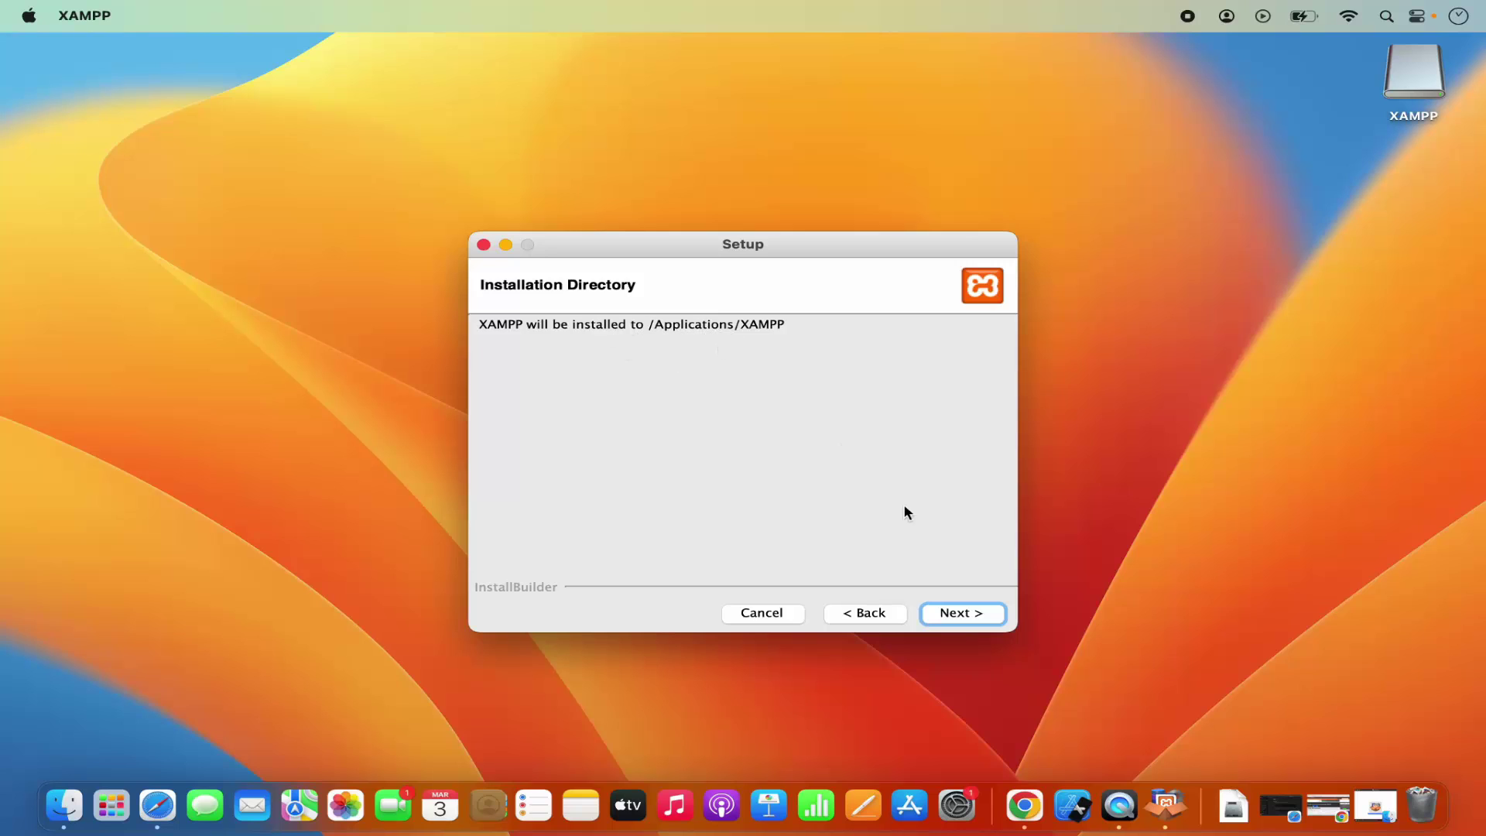
{"action": "left_click", "coordinate": [953, 614]}
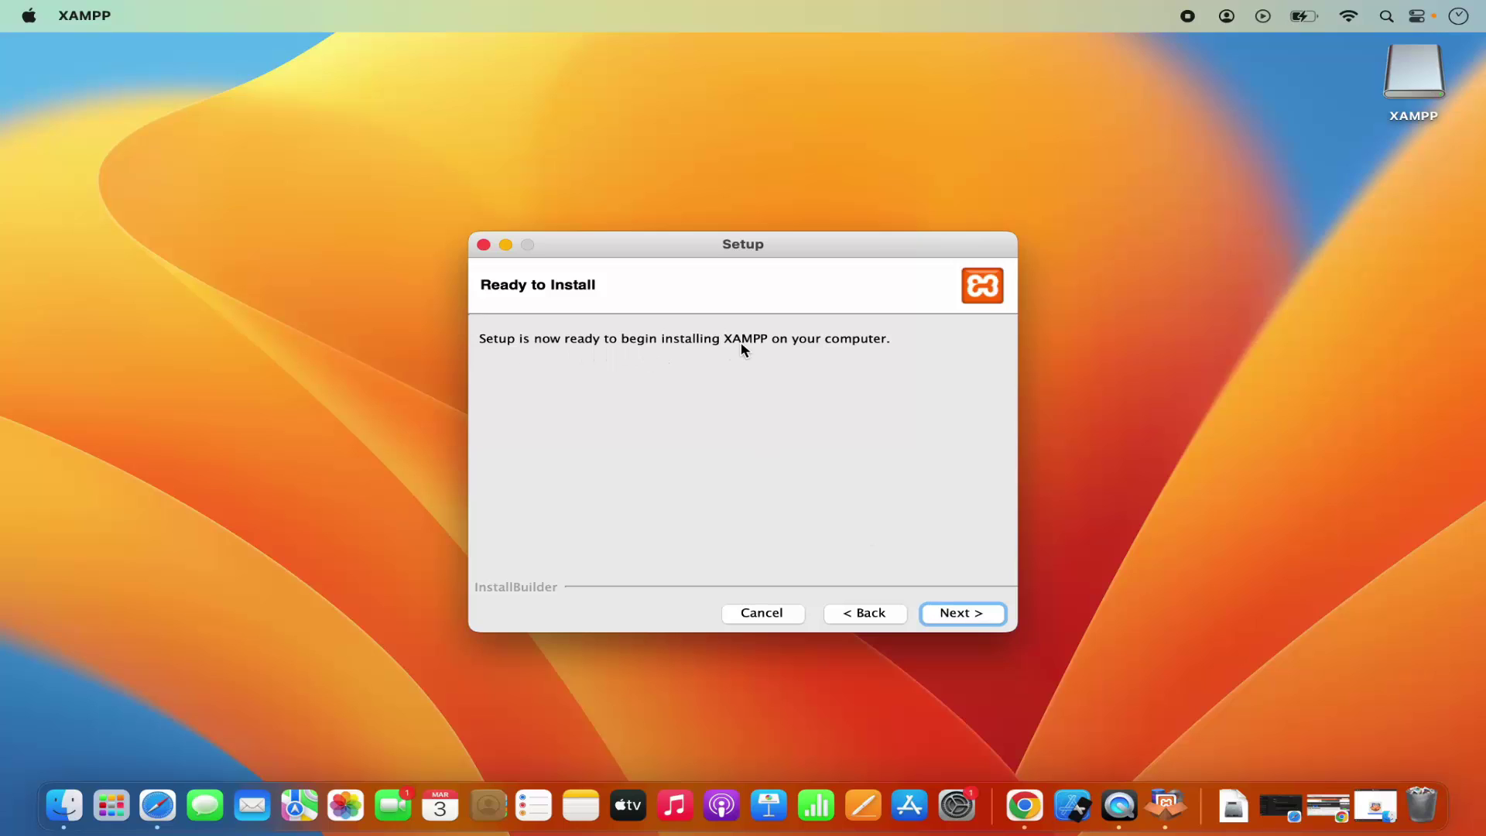
{"action": "left_click", "coordinate": [952, 612]}
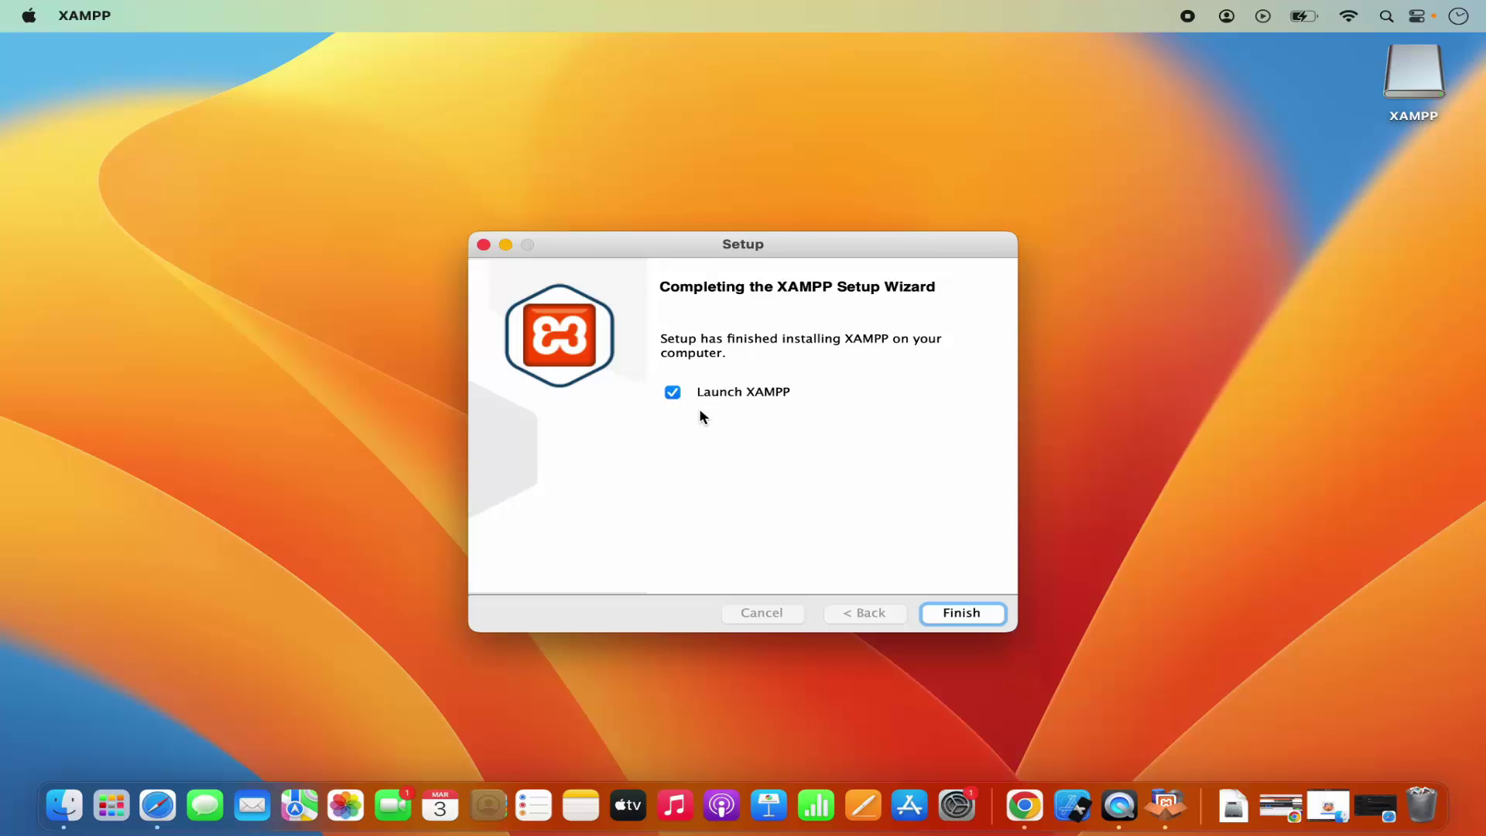
{"action": "left_click", "coordinate": [954, 613]}
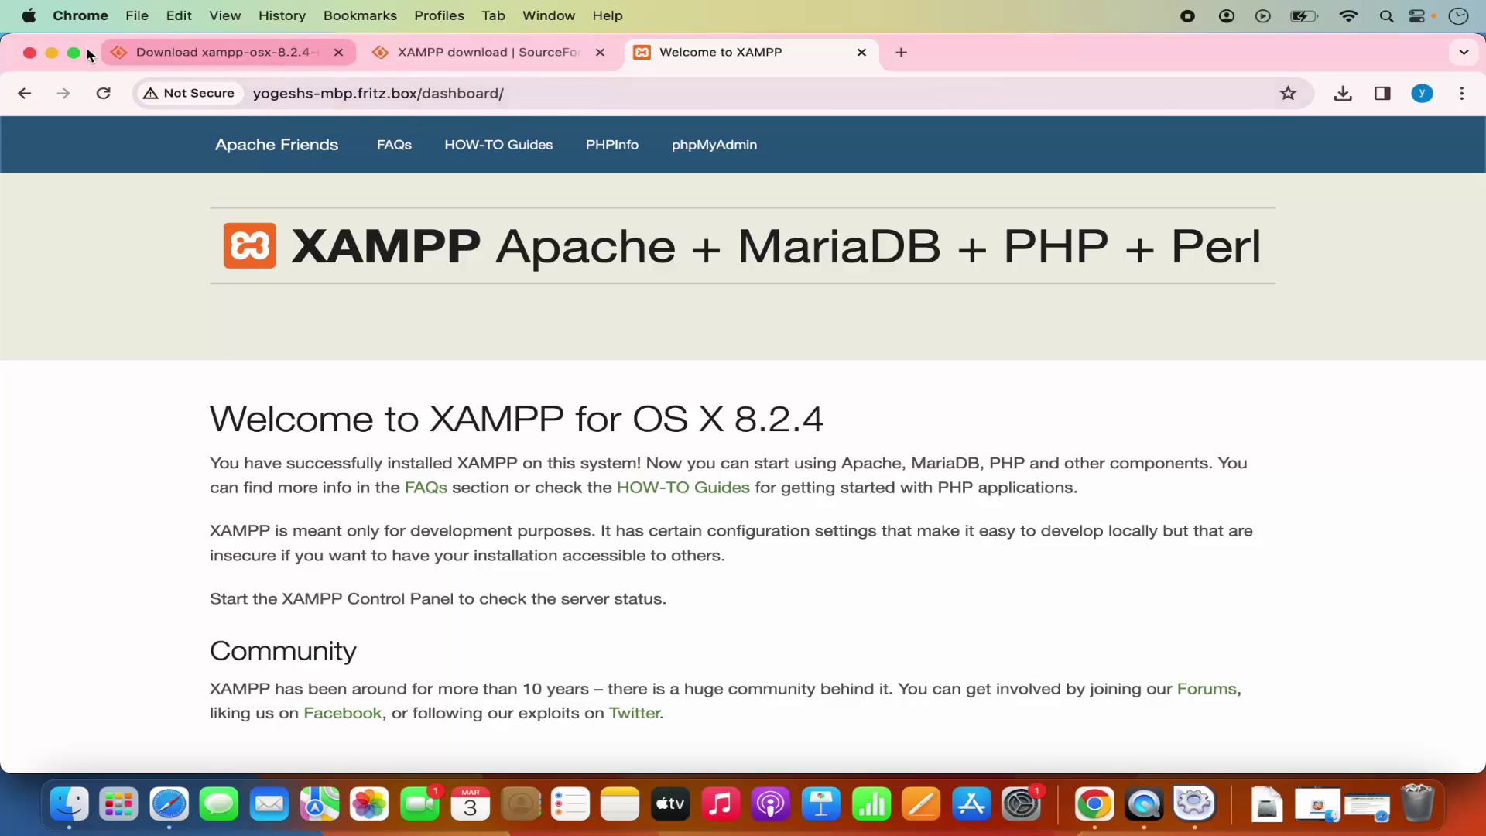
Minimize the browser showing the XAMPP dashboard and close the XAMPP 8.2.4-0 manager window.
{"action": "left_click", "coordinate": [52, 52]}
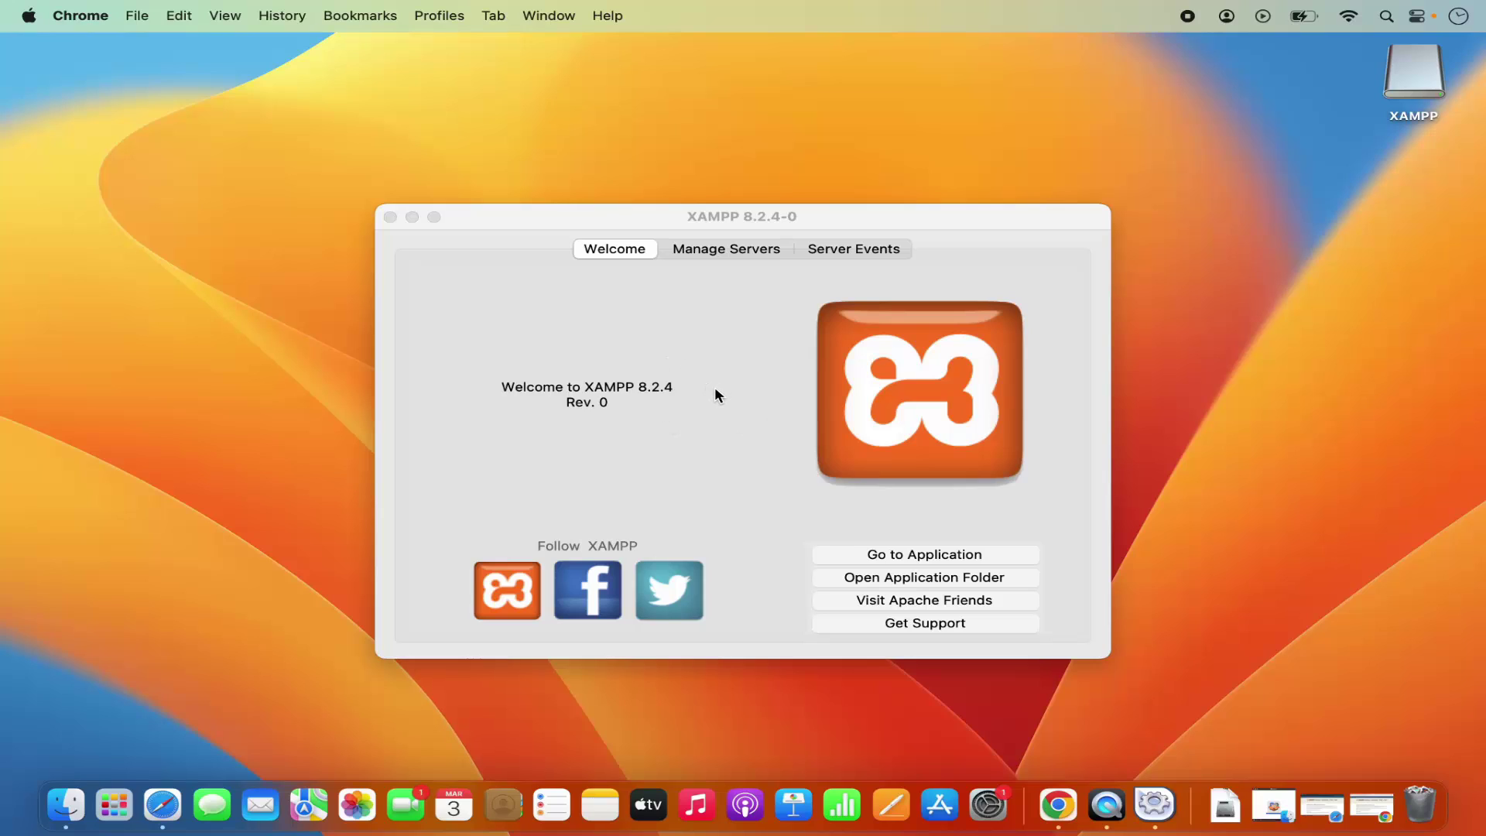
{"action": "left_click", "coordinate": [390, 217]}
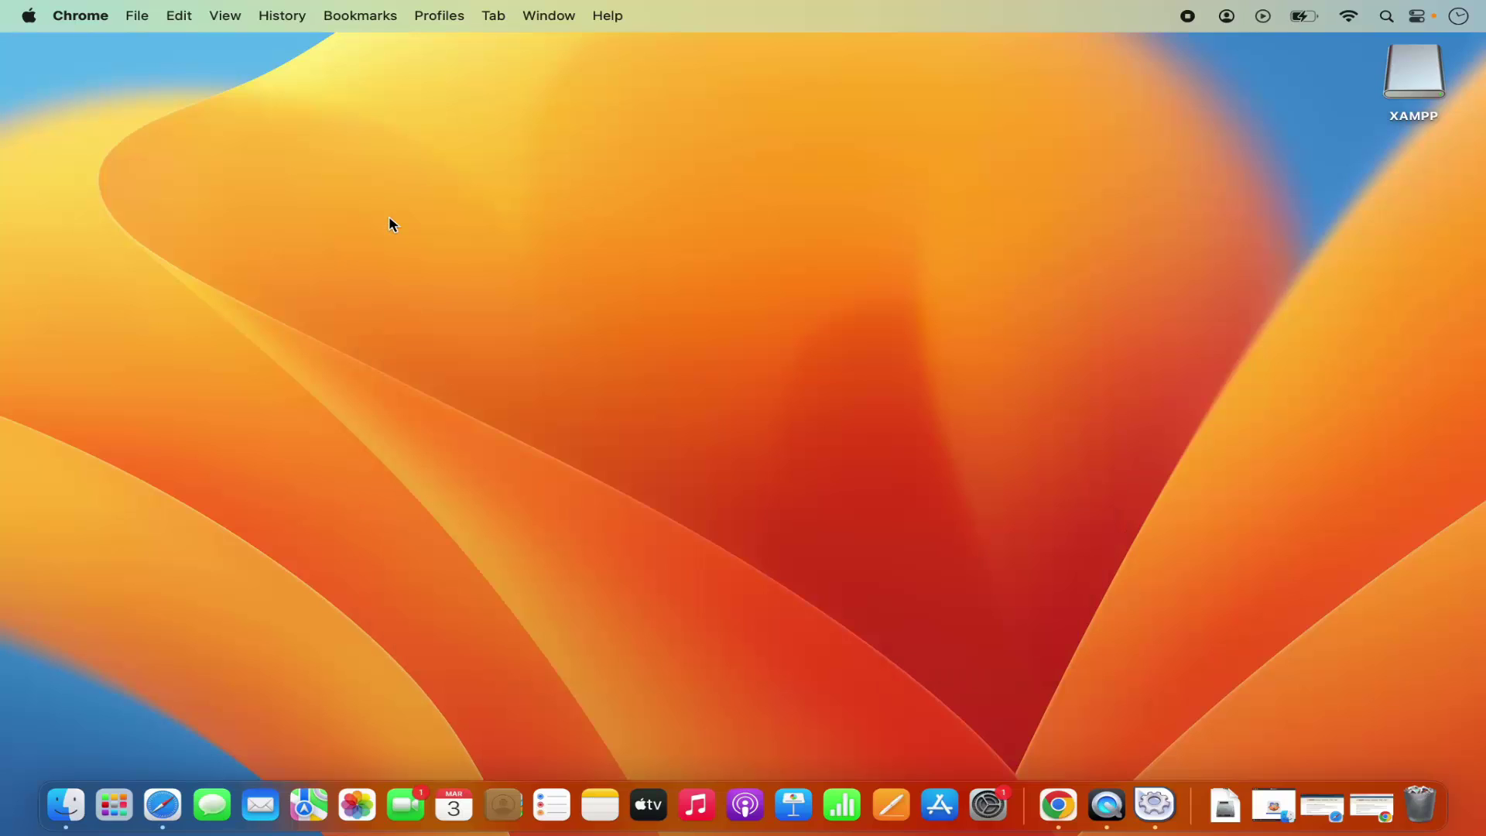
{"action": "left_click", "coordinate": [1128, 684]}
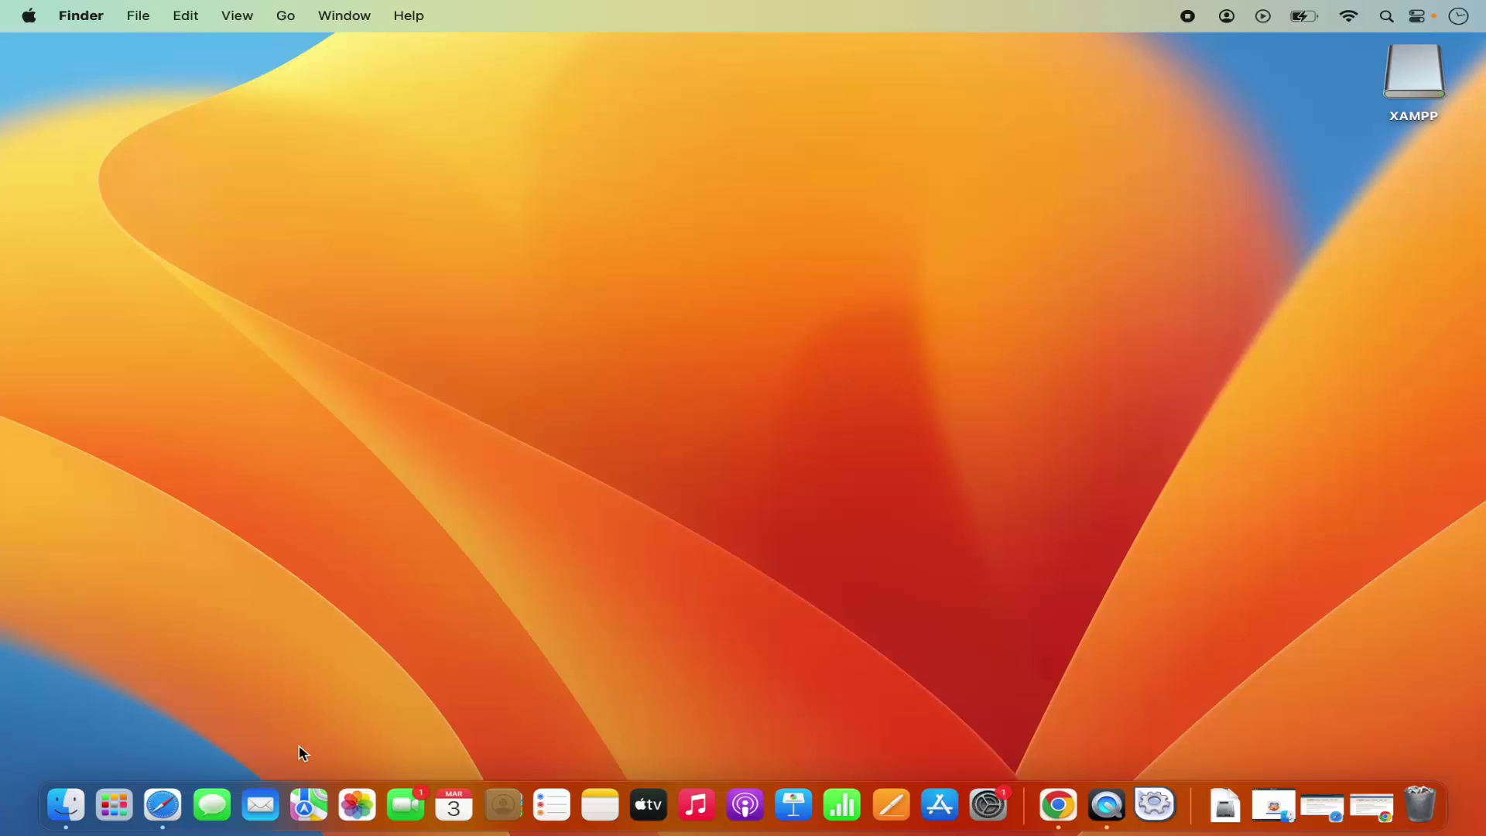
Launch manager-osx from the XAMPP (Other) group of applications and enter the account password to authorize its changes.
{"action": "left_click", "coordinate": [114, 809]}
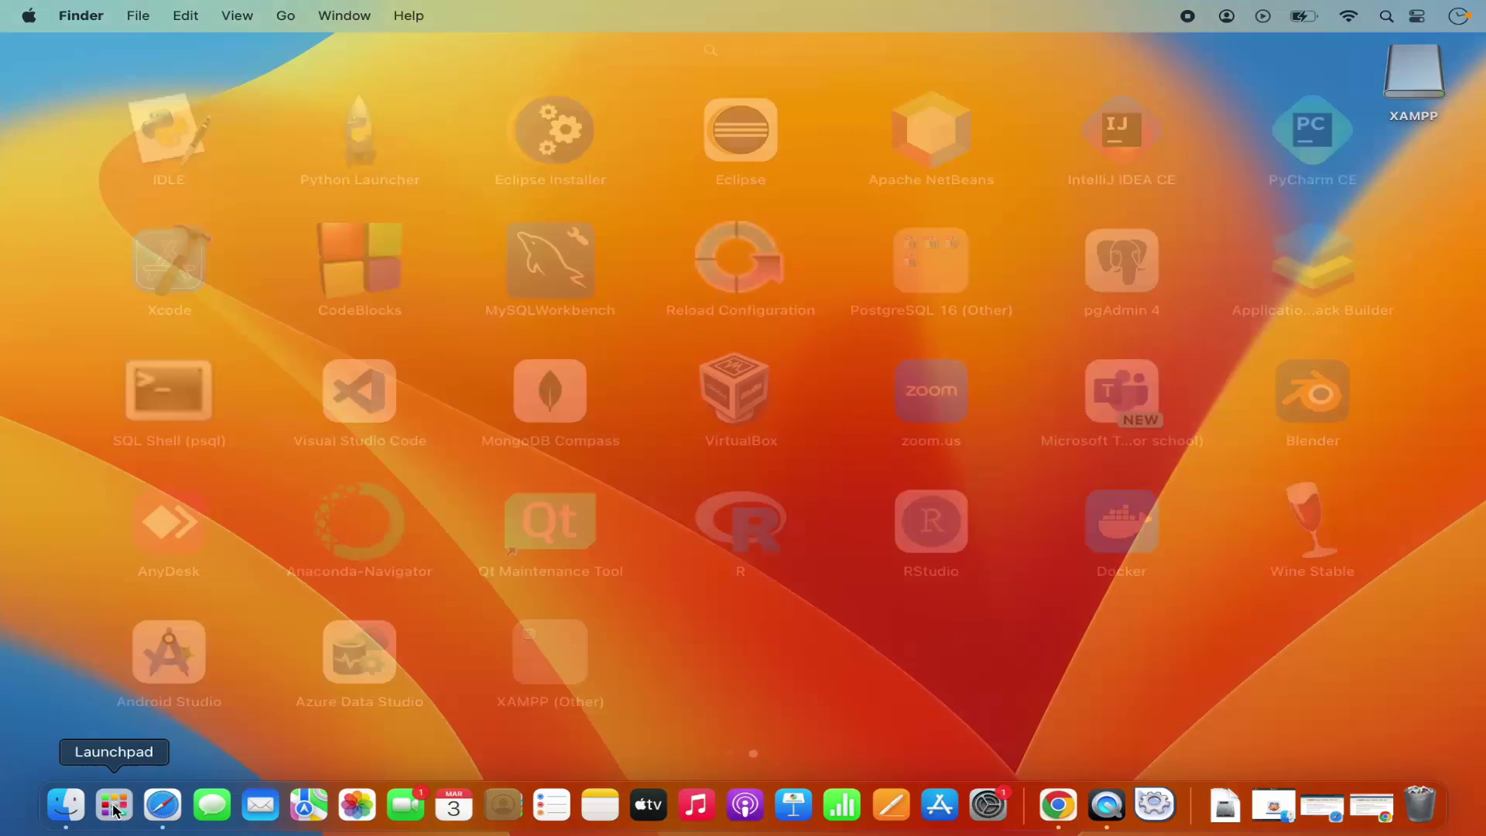
{"action": "left_click", "coordinate": [566, 646]}
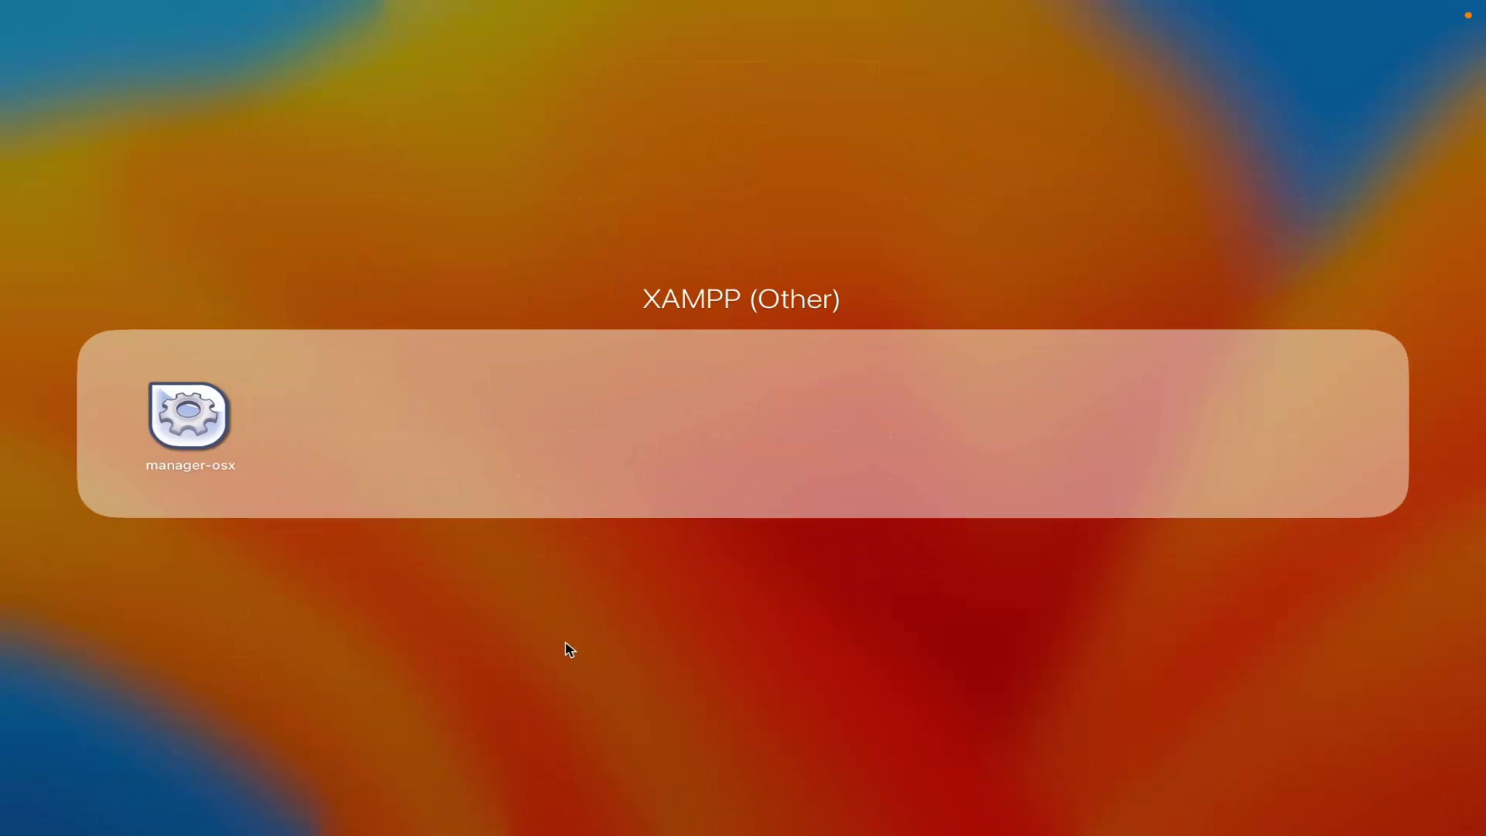
{"action": "left_click", "coordinate": [197, 433]}
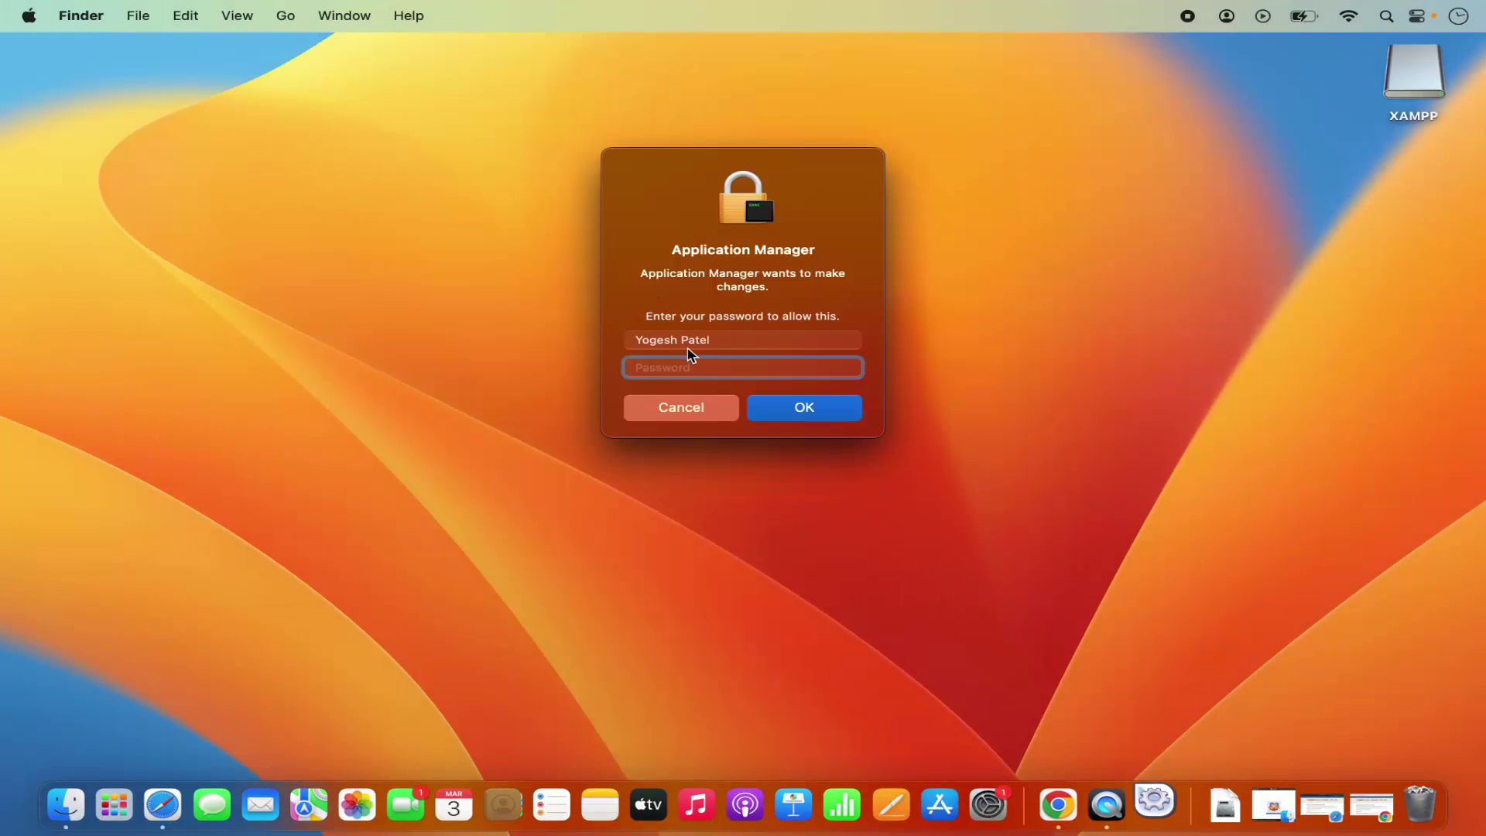
{"action": "type", "text": "a•••••"}
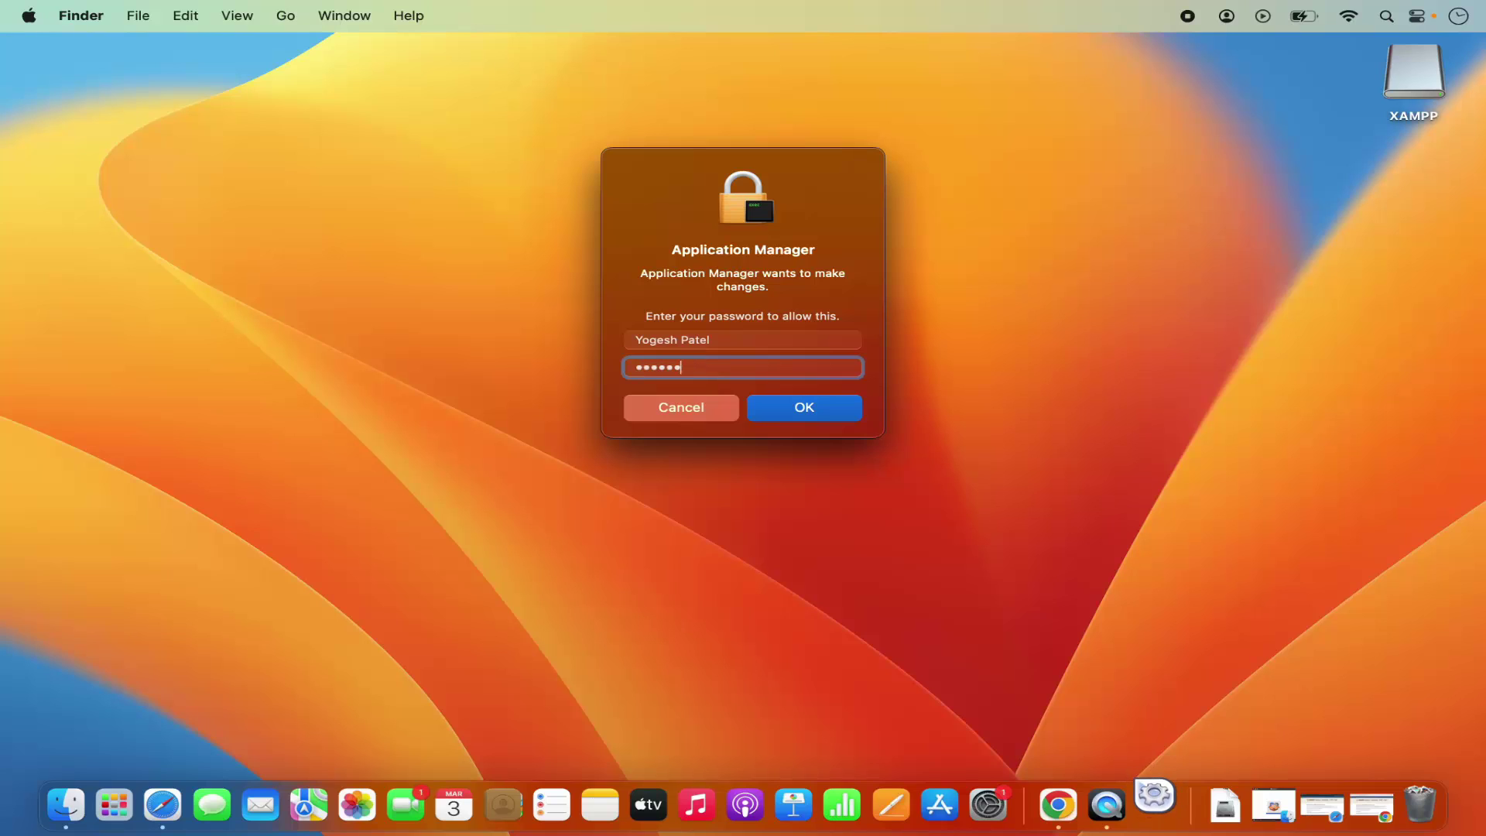
{"action": "key", "text": "Return"}
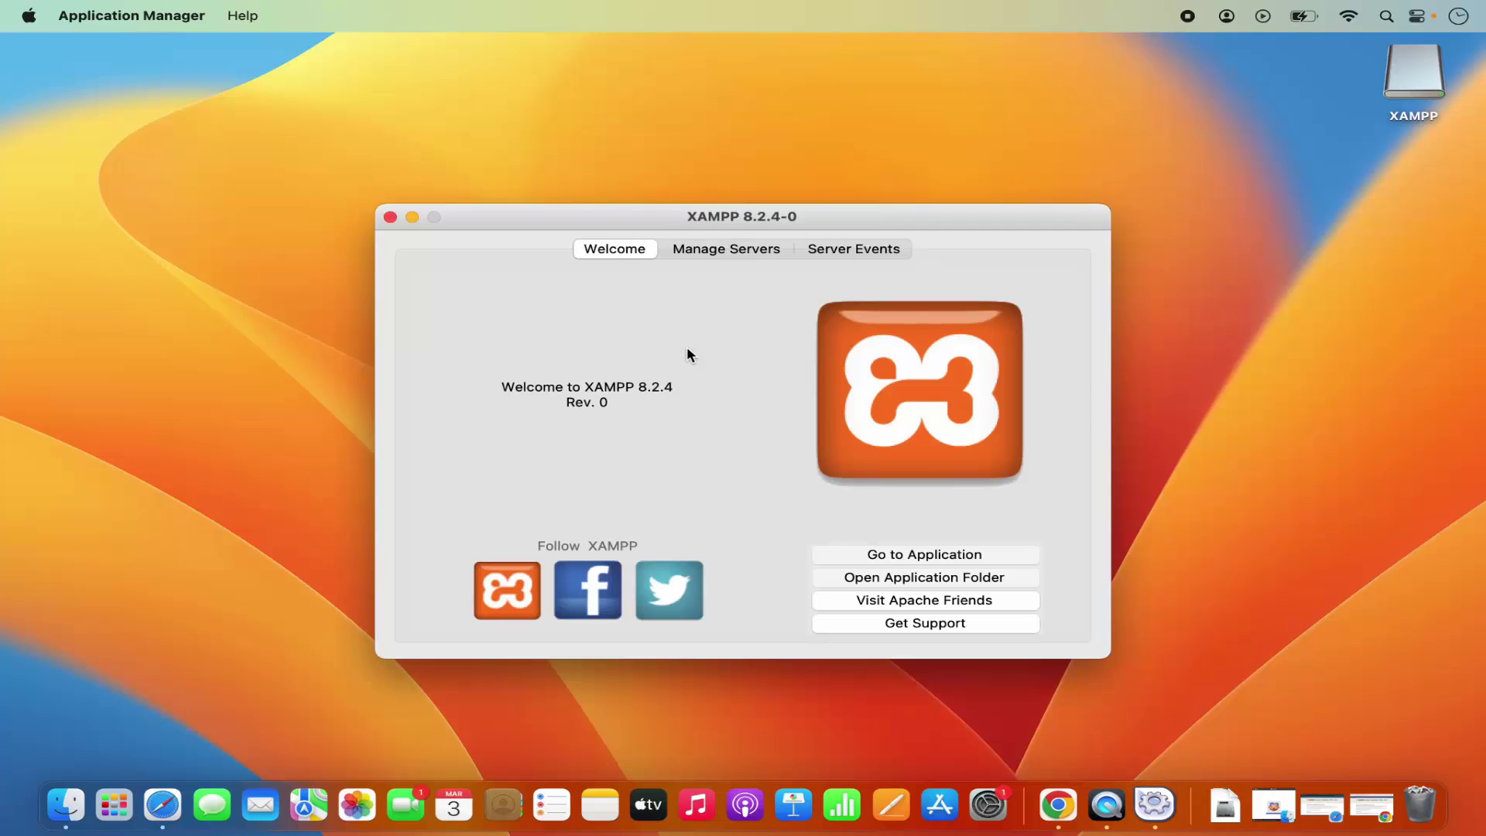
Reposition the XAMPP manager window slightly and start the MySQL Database server.
{"action": "left_click_drag", "start_coordinate": [738, 219], "coordinate": [755, 197]}
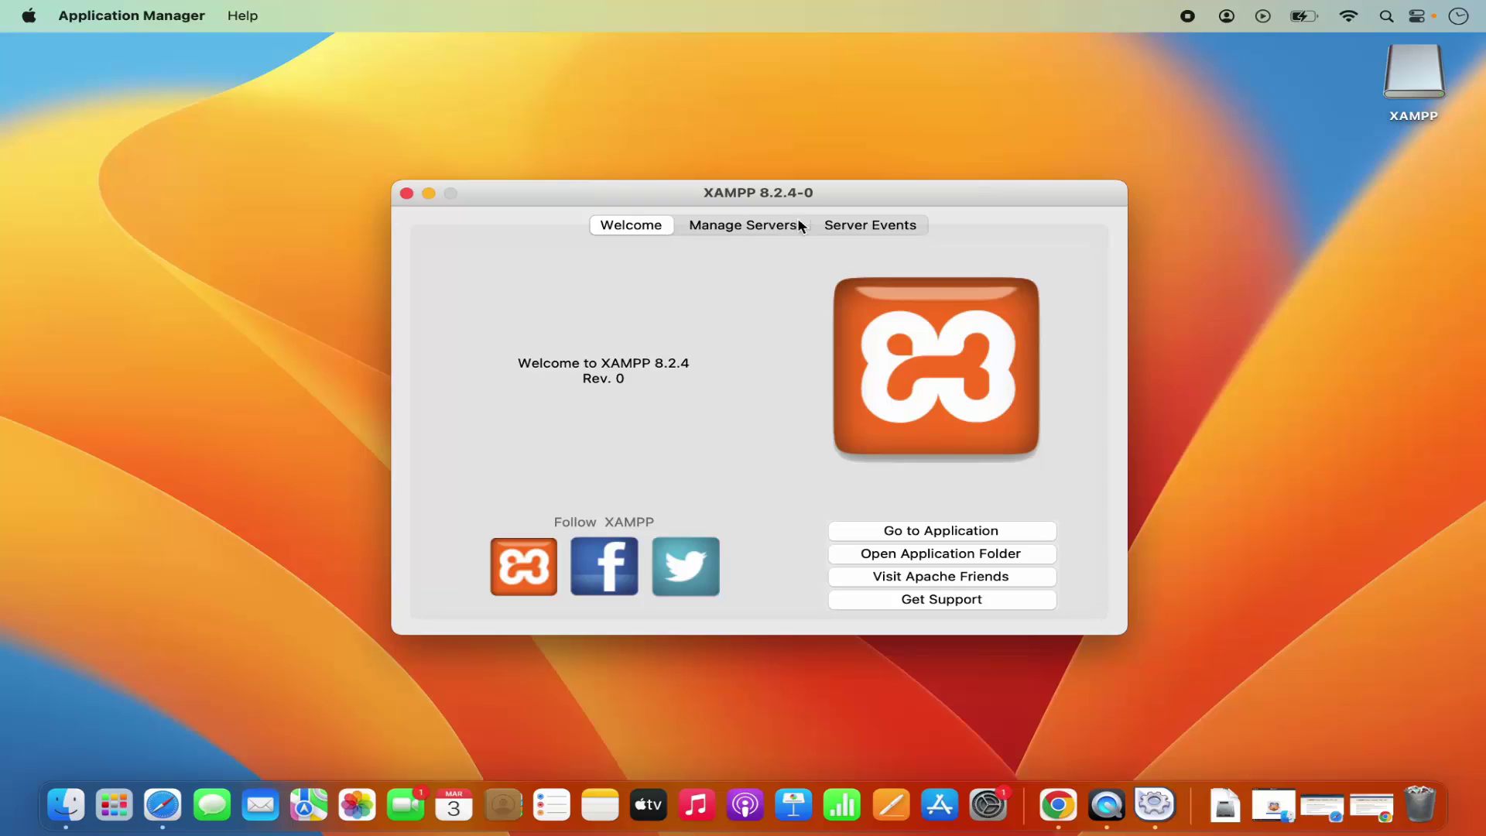
{"action": "left_click", "coordinate": [732, 229]}
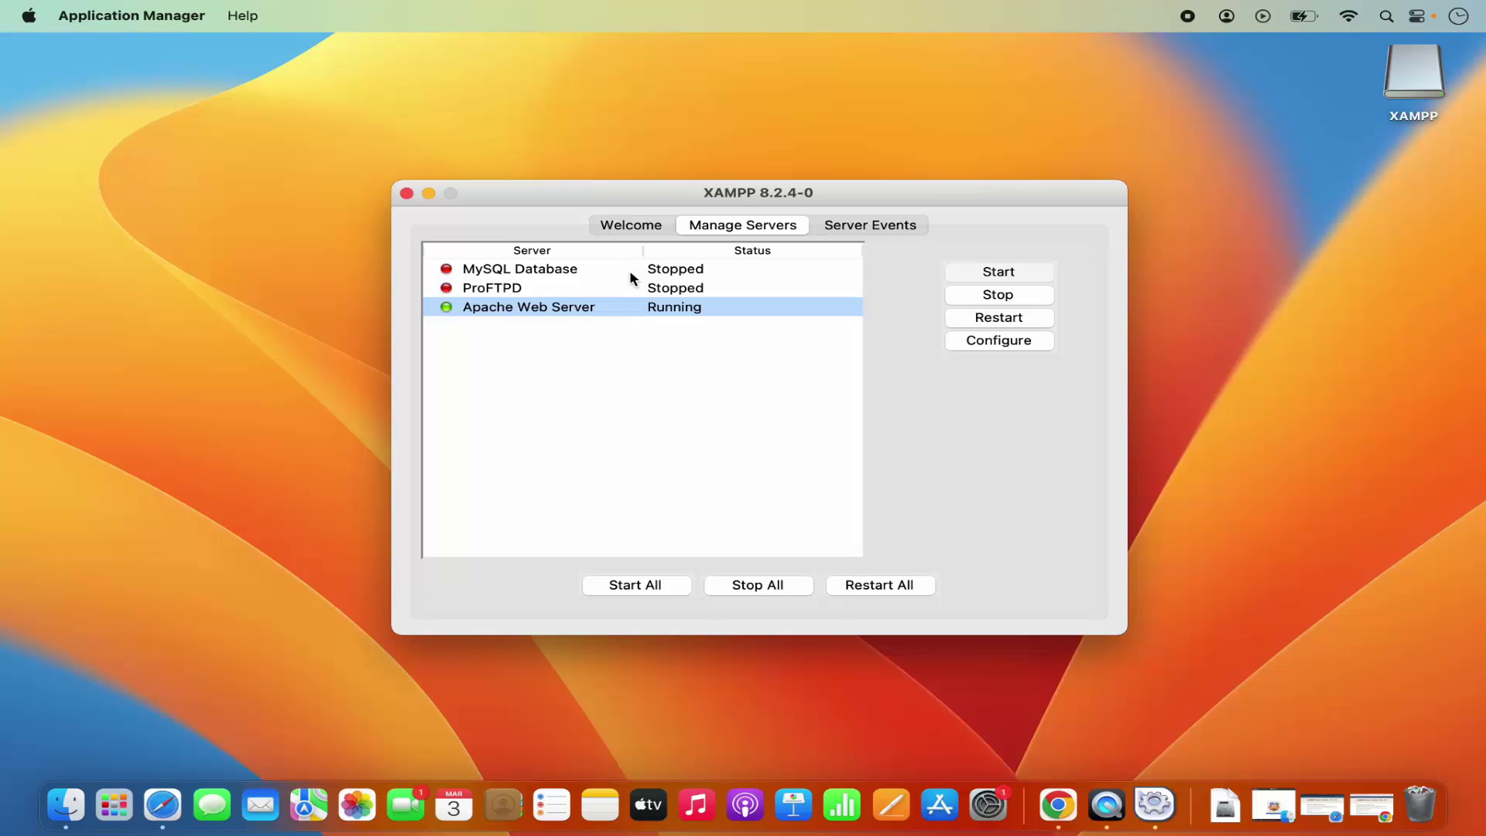
{"action": "left_click", "coordinate": [567, 274]}
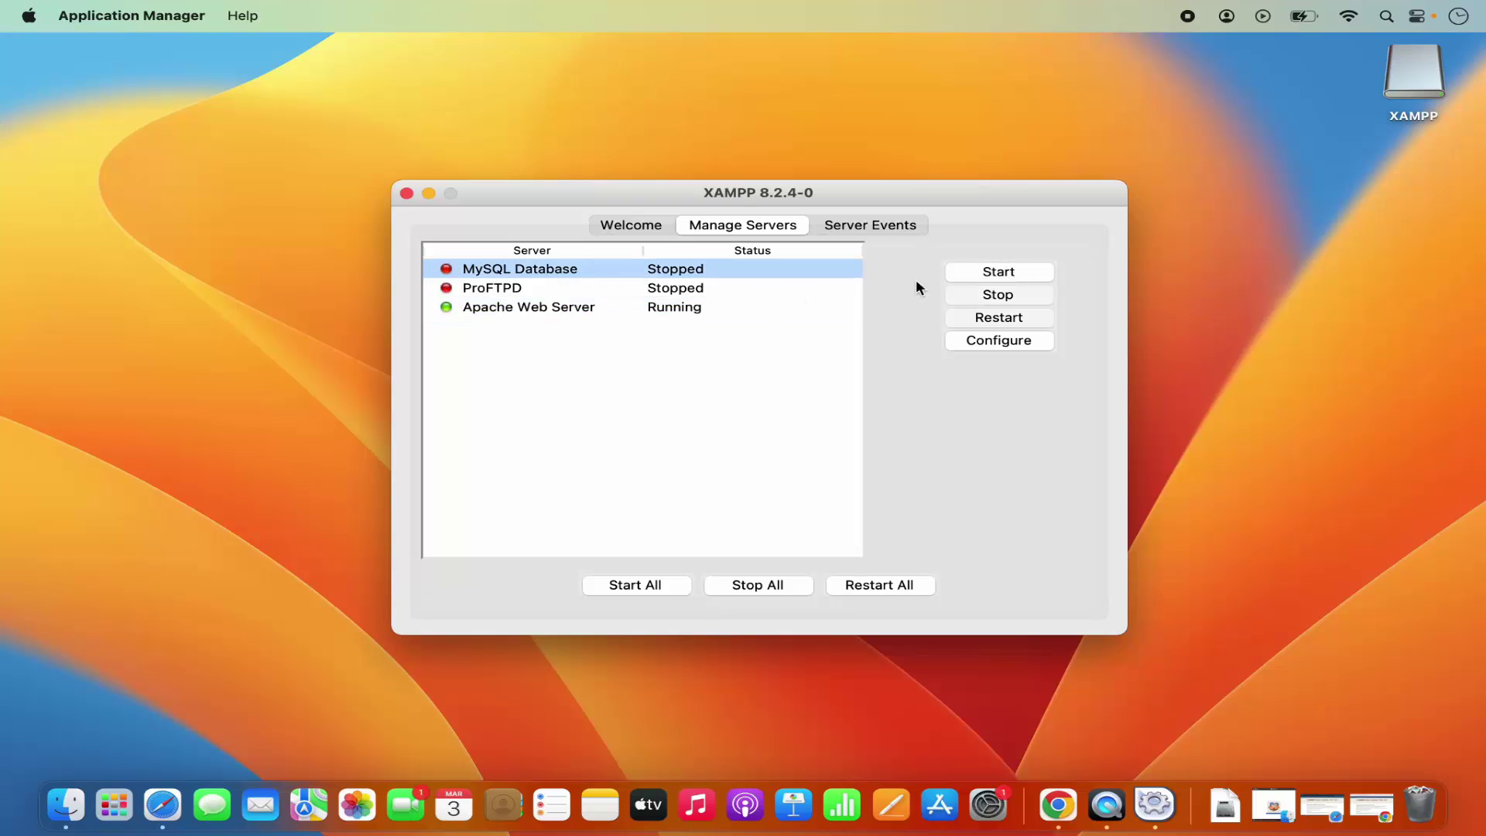
{"action": "left_click", "coordinate": [974, 273]}
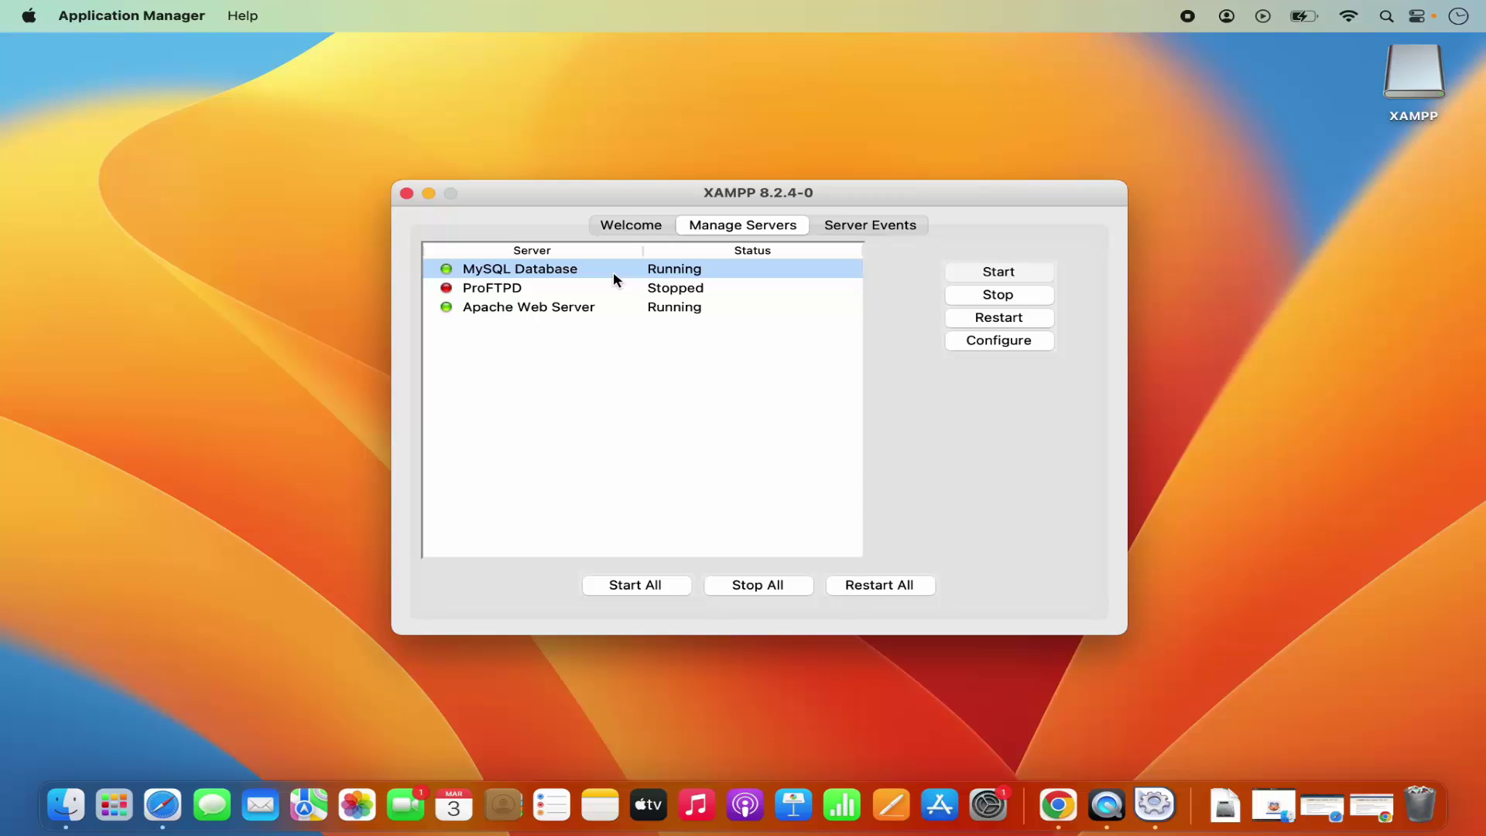
Check the port in the Apache Web Server configuration and accept the dialog without changing it.
{"action": "left_click", "coordinate": [627, 307]}
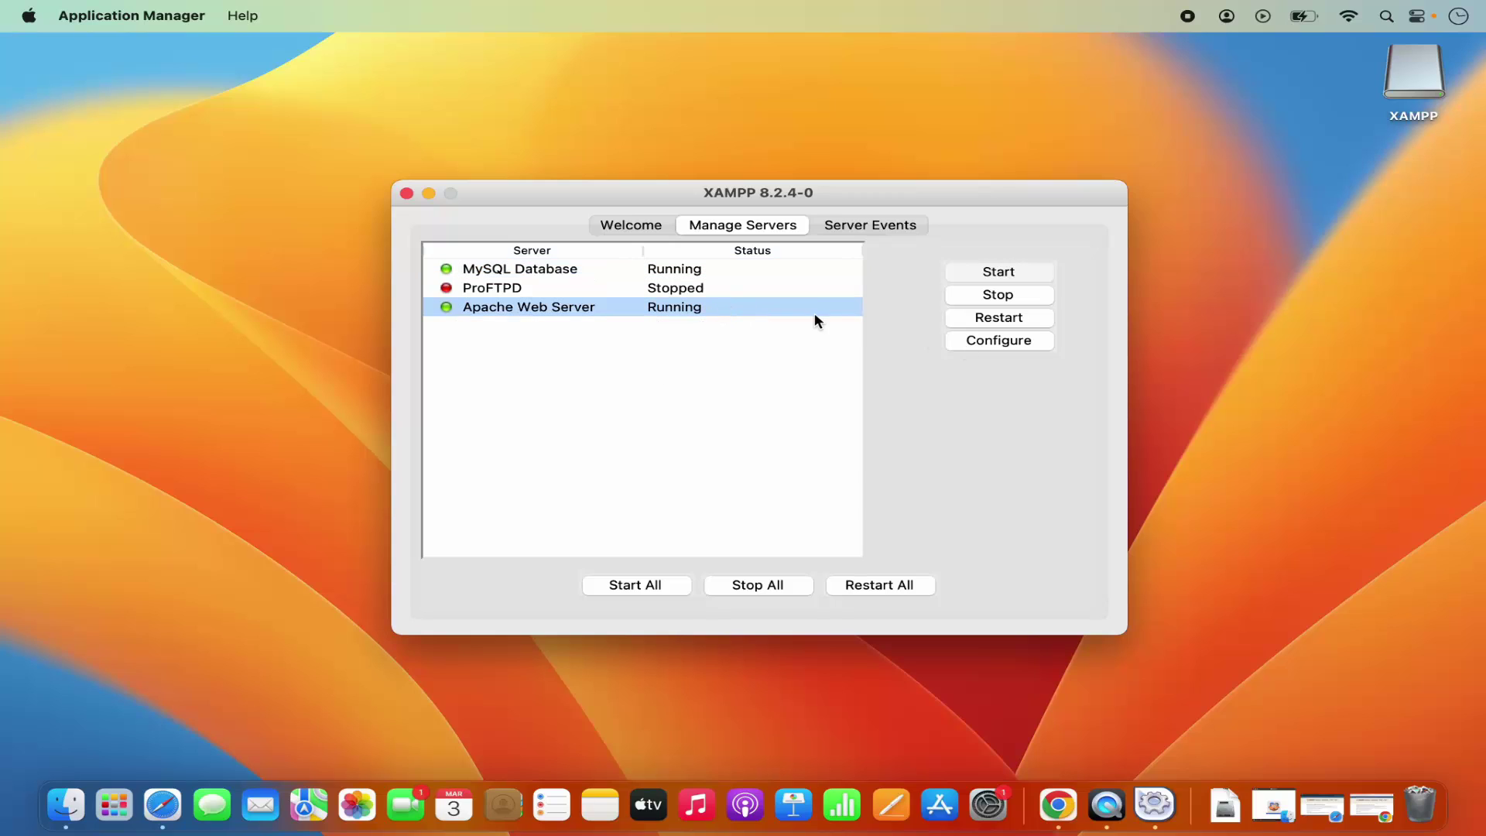
{"action": "left_click", "coordinate": [998, 340]}
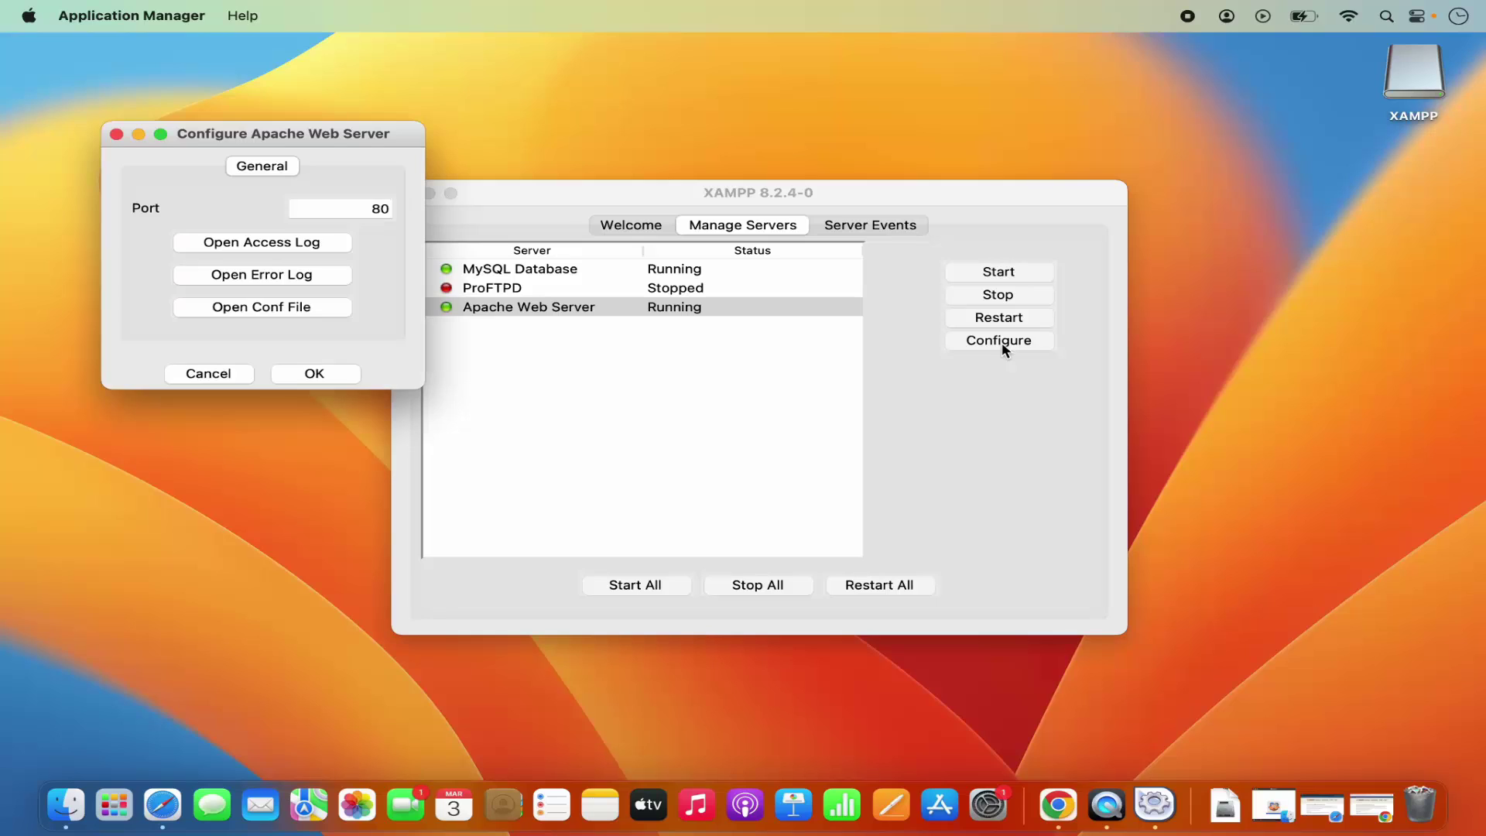
{"action": "double_click", "coordinate": [374, 211]}
{"action": "left_click", "coordinate": [315, 373]}
Check the port in the MySQL Database configuration and accept the dialog without changing it.
{"action": "left_click", "coordinate": [543, 275]}
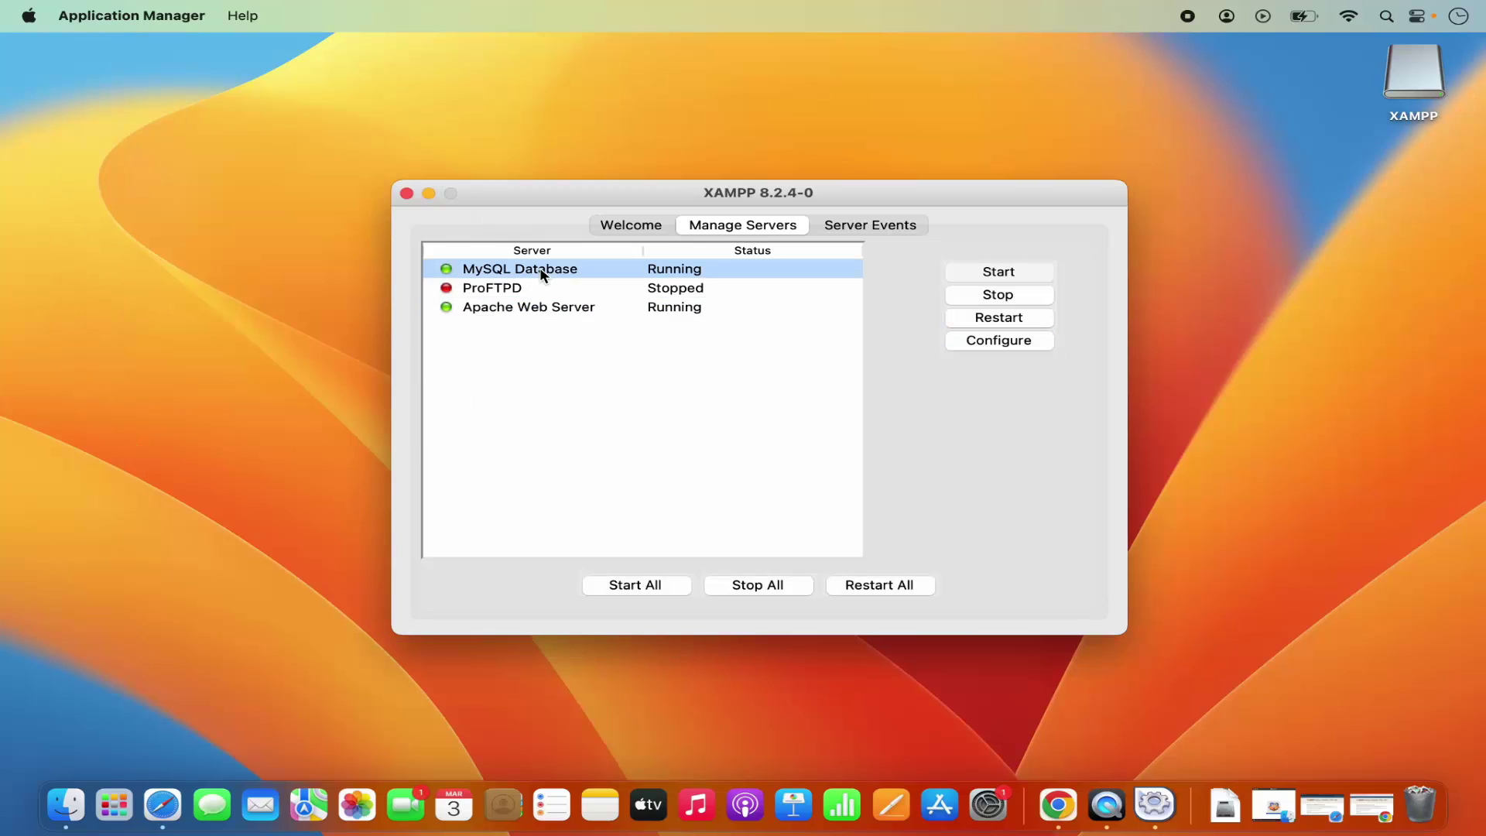
{"action": "left_click", "coordinate": [969, 343]}
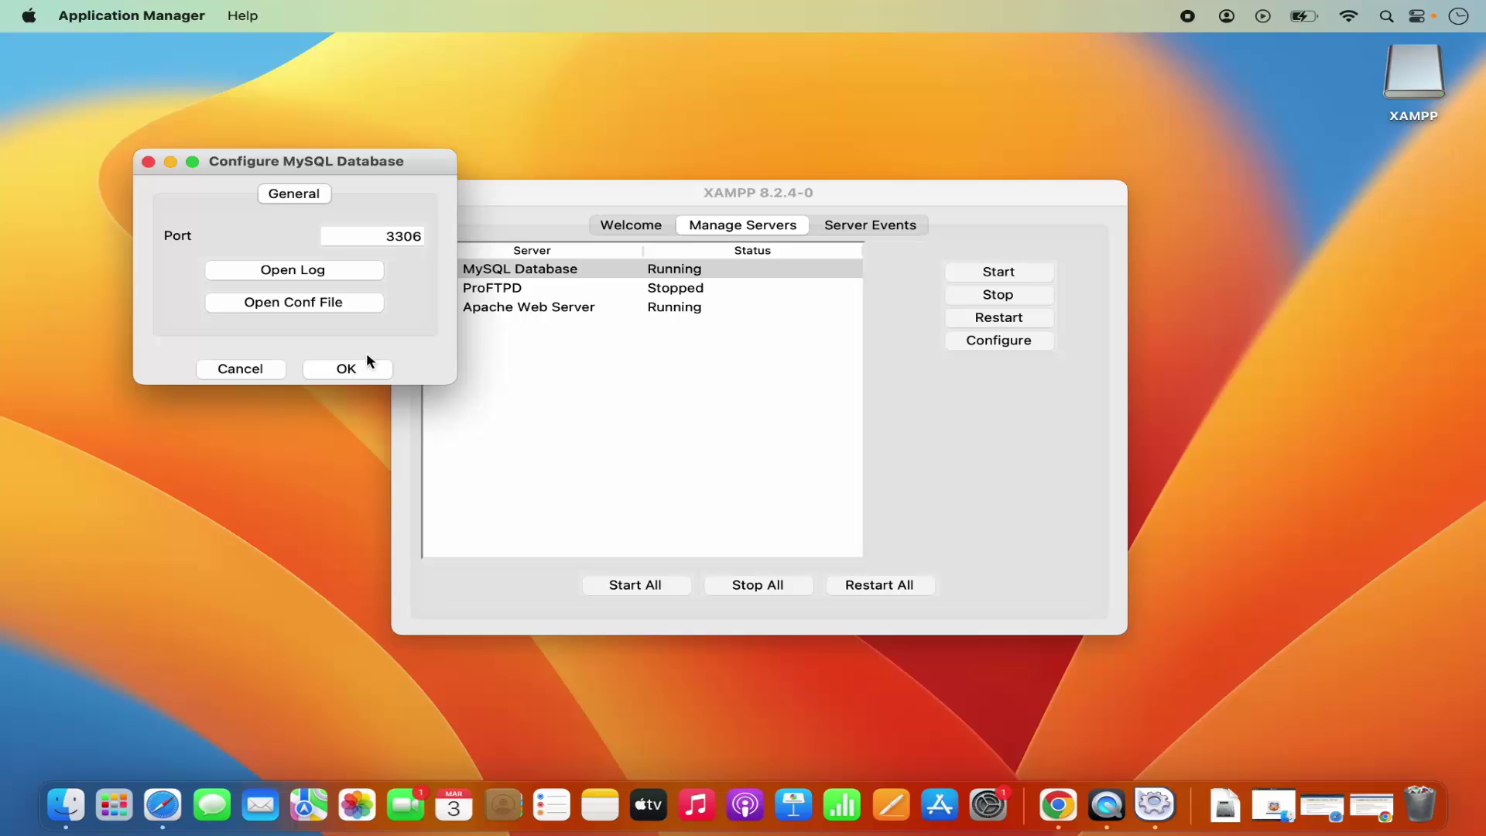
{"action": "key", "text": "Return"}
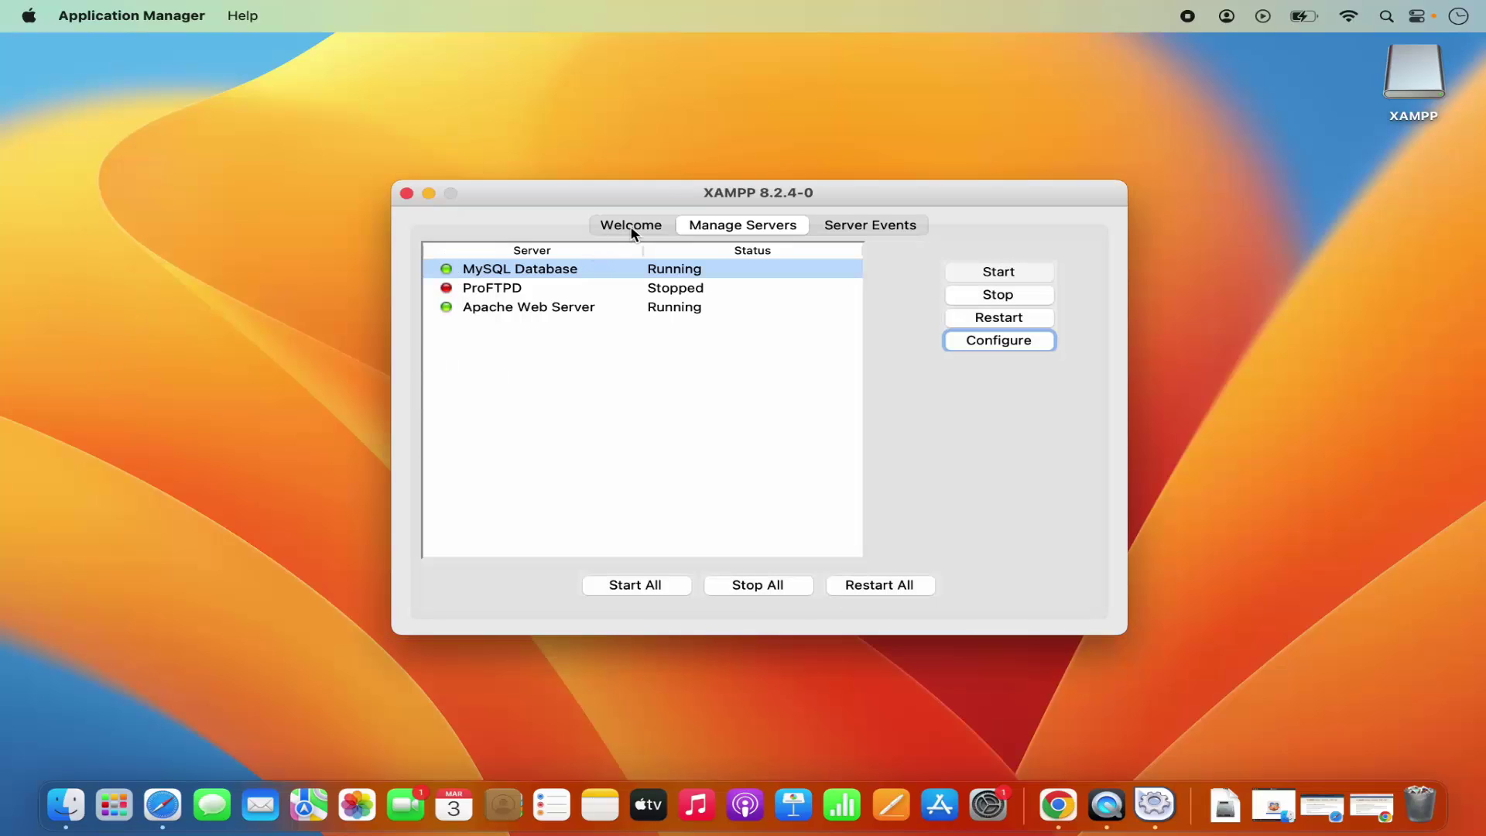
Go to the XAMPP application from the manager's welcome page and bring its dashboard forward in Chrome.
{"action": "left_click", "coordinate": [631, 226]}
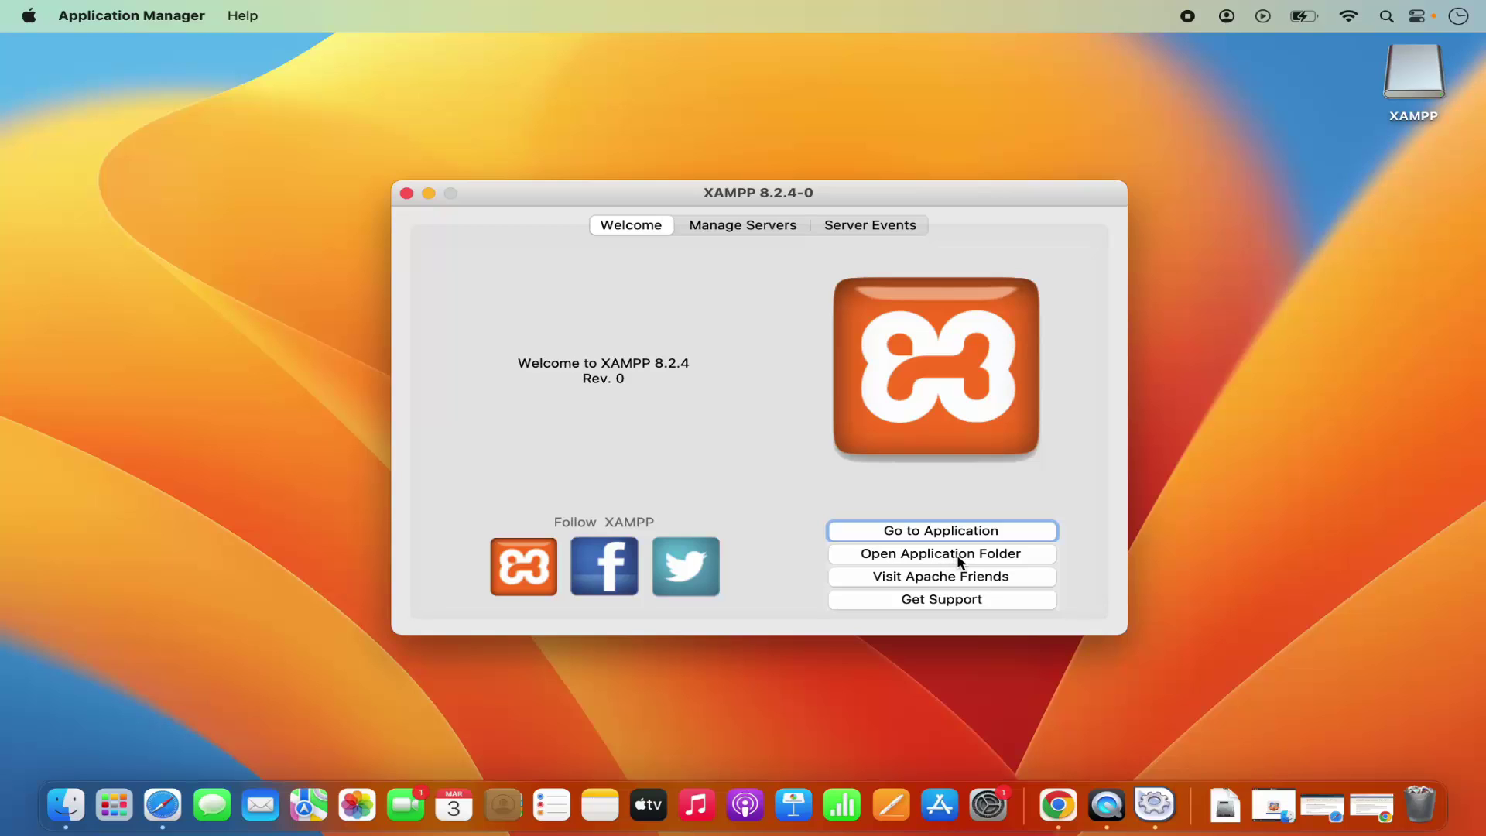
{"action": "left_click", "coordinate": [903, 531]}
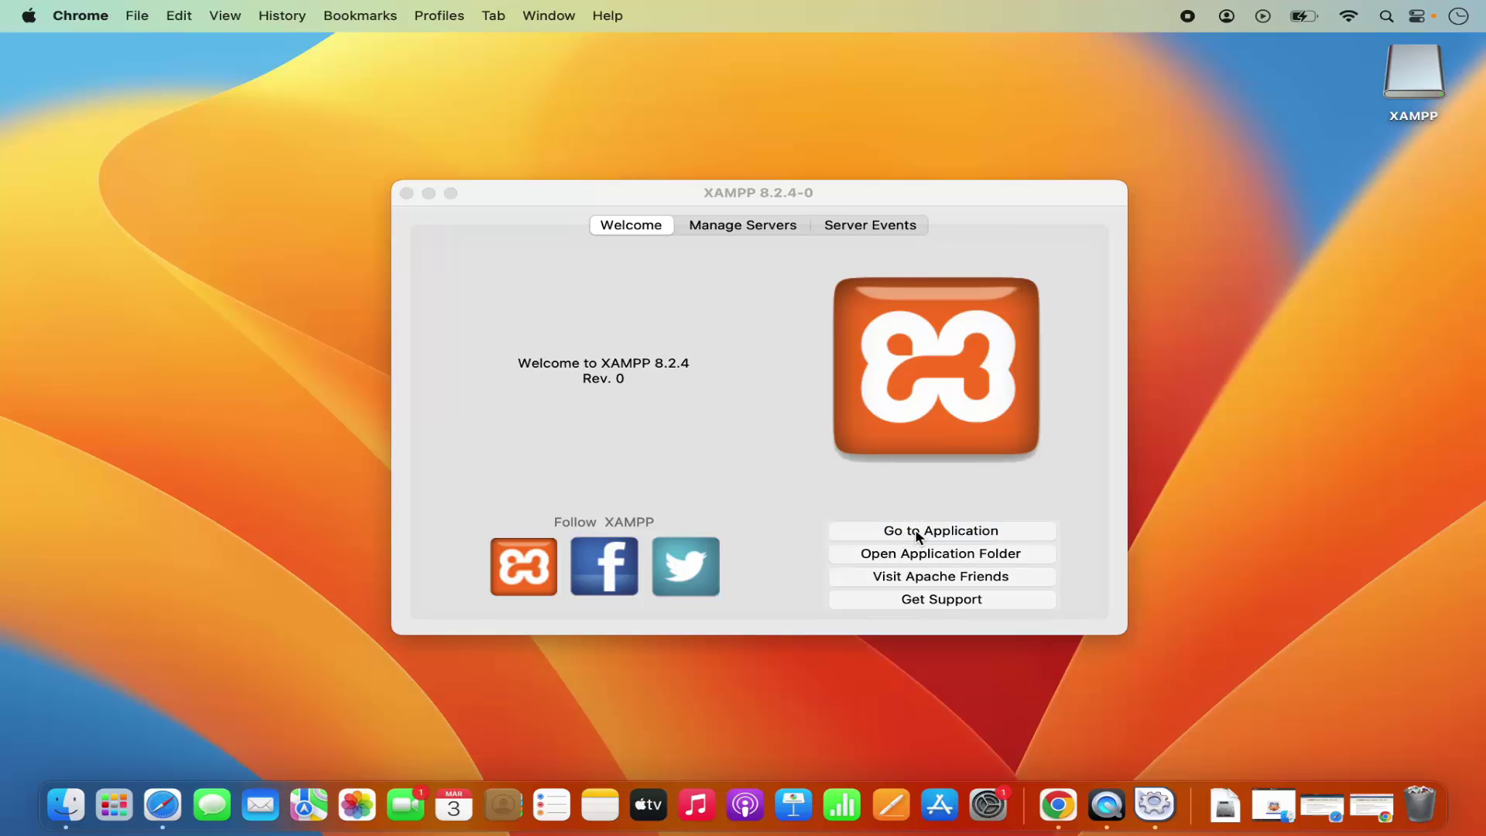
{"action": "left_click", "coordinate": [1058, 805]}
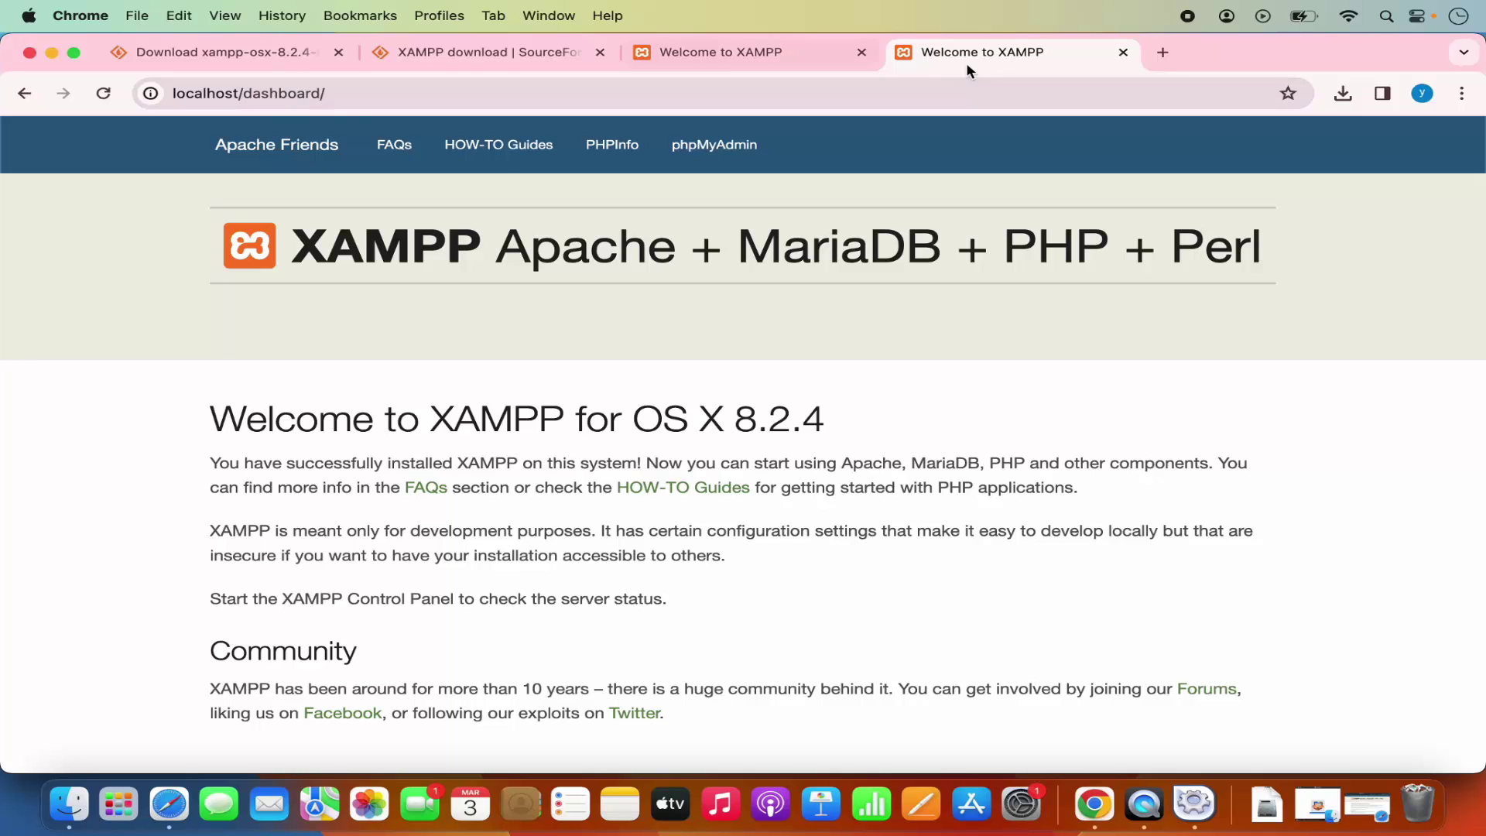
Load localhost in a new browser tab and open phpMyAdmin from the XAMPP dashboard.
{"action": "left_click", "coordinate": [1162, 53]}
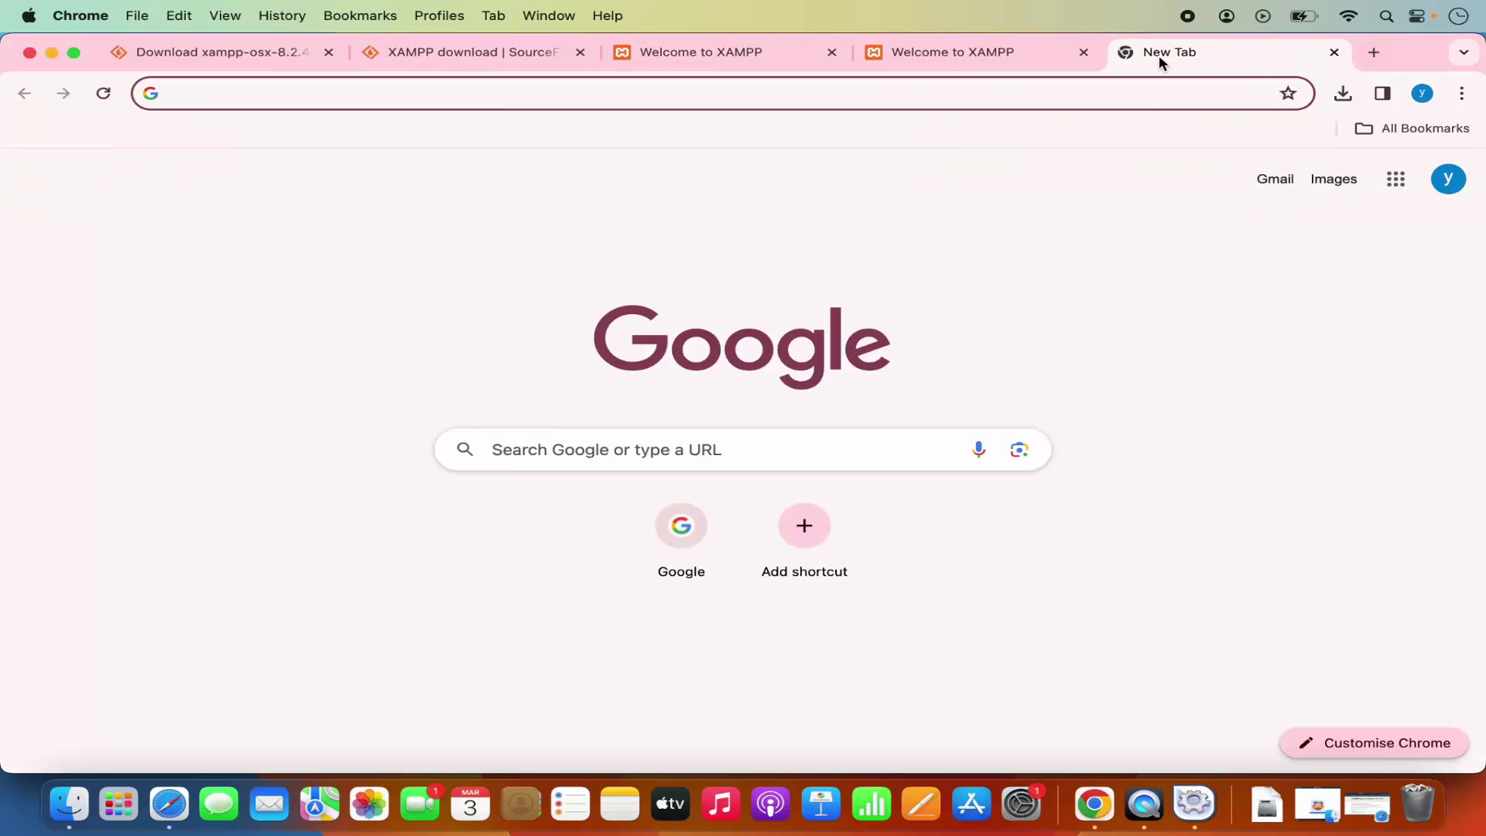
{"action": "type", "text": "local"}
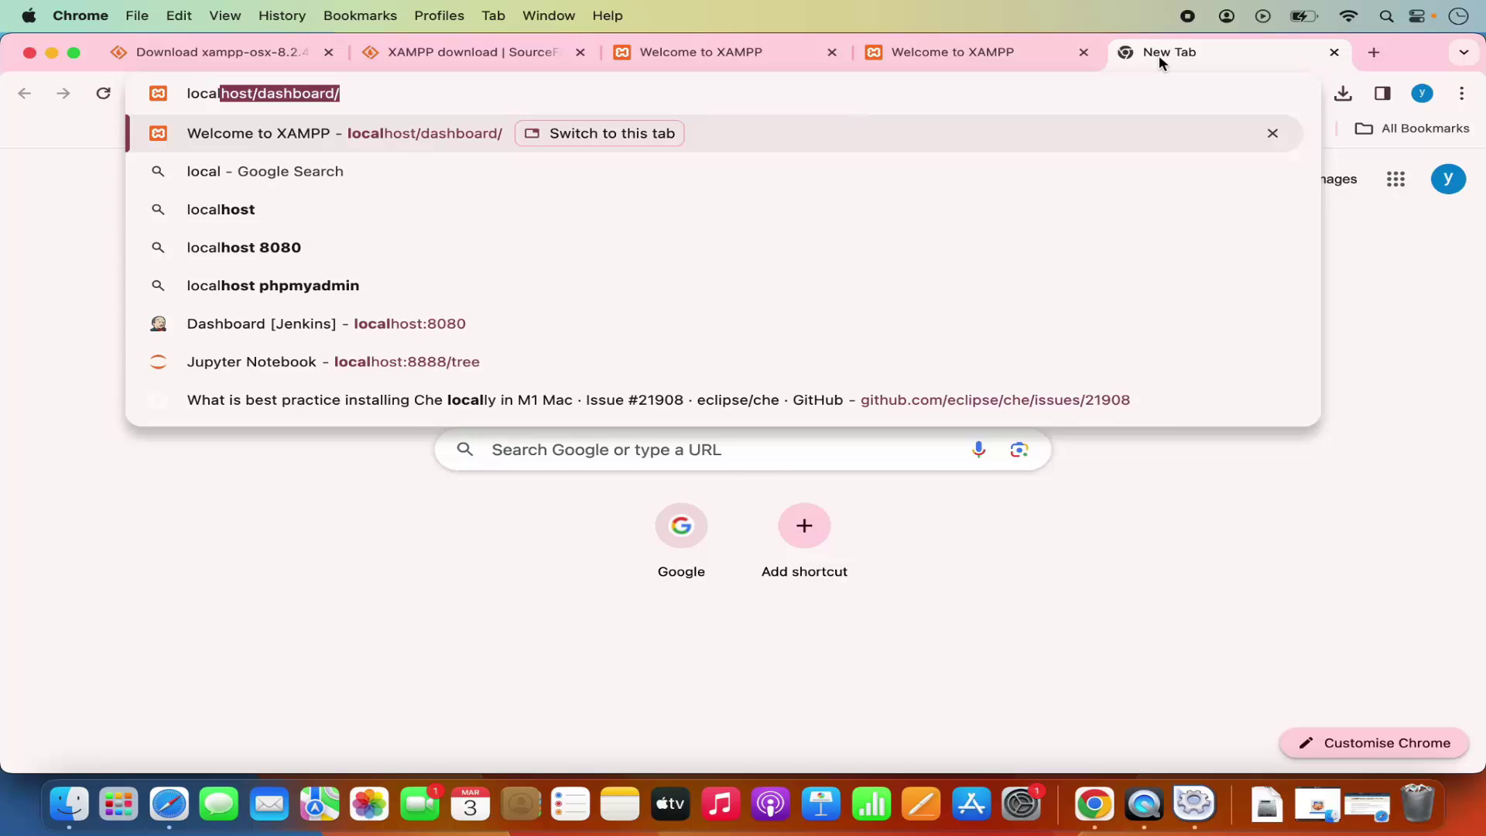
{"action": "type", "text": "host"}
{"action": "key", "text": "Return"}
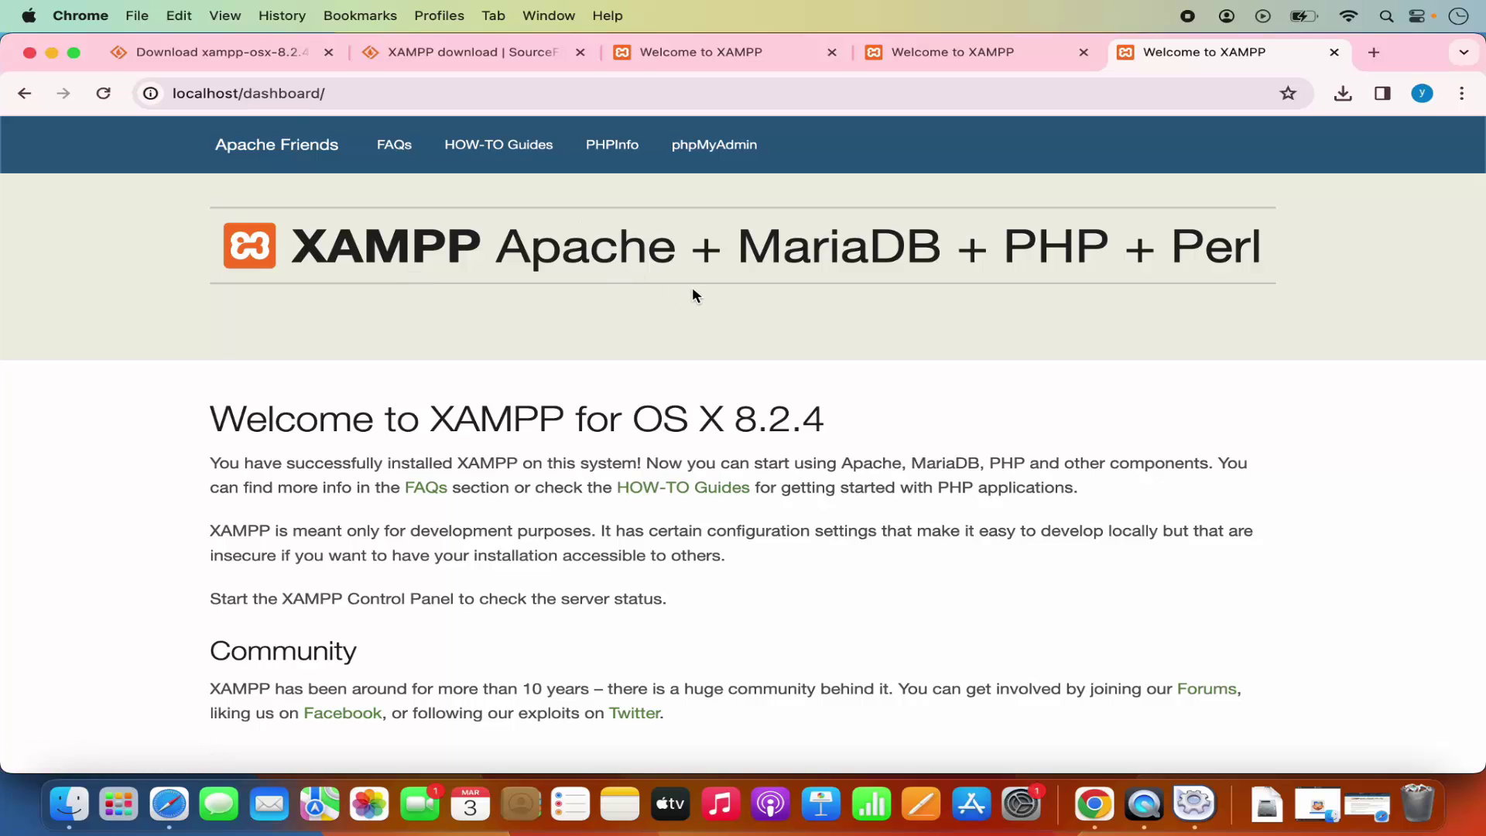
{"action": "left_click", "coordinate": [706, 160]}
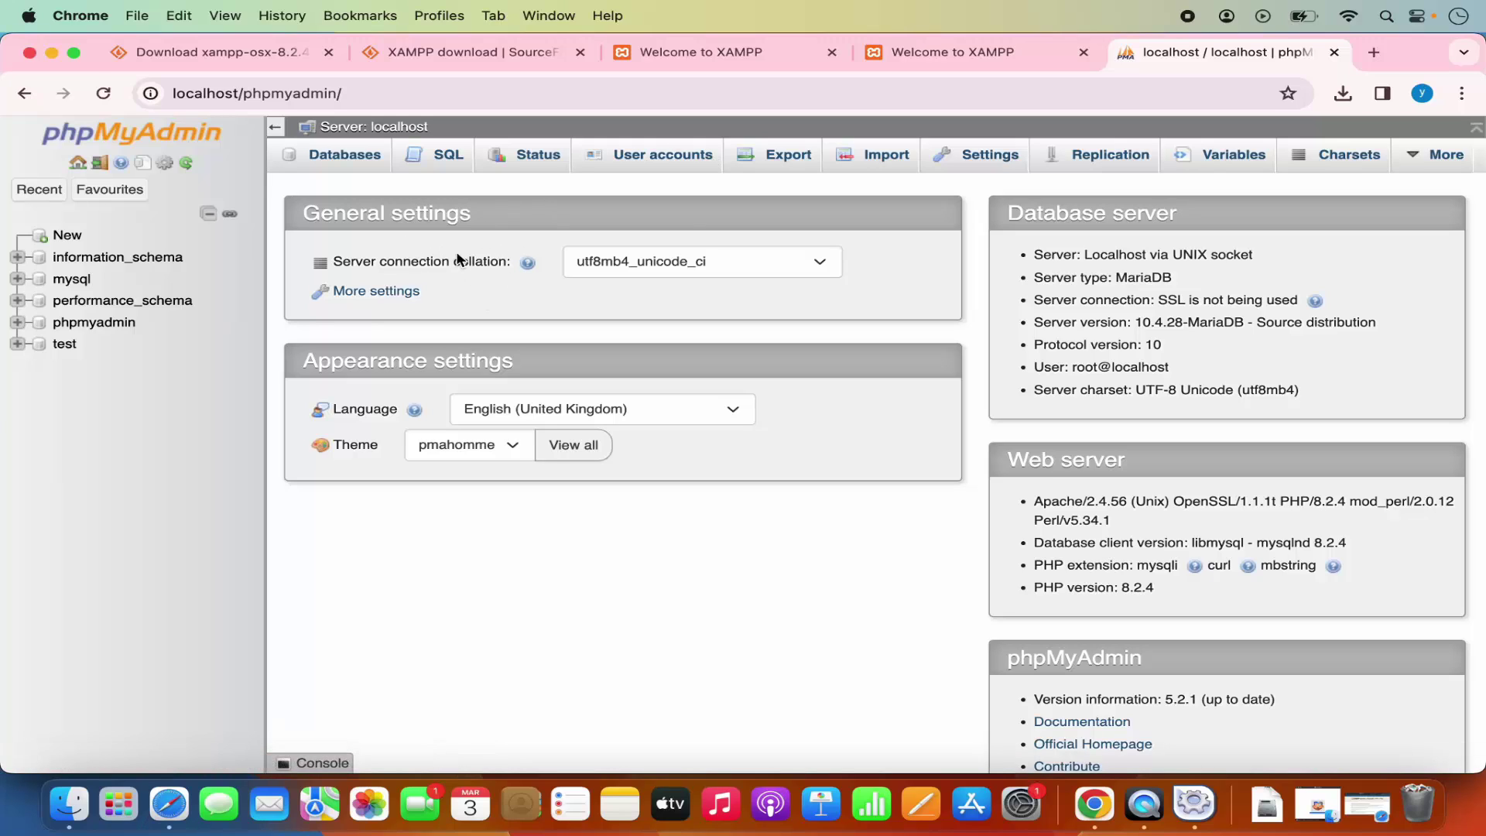
Create a database named my_new_db with the utf8mb4_general_ci collation in phpMyAdmin.
{"action": "left_click", "coordinate": [350, 164]}
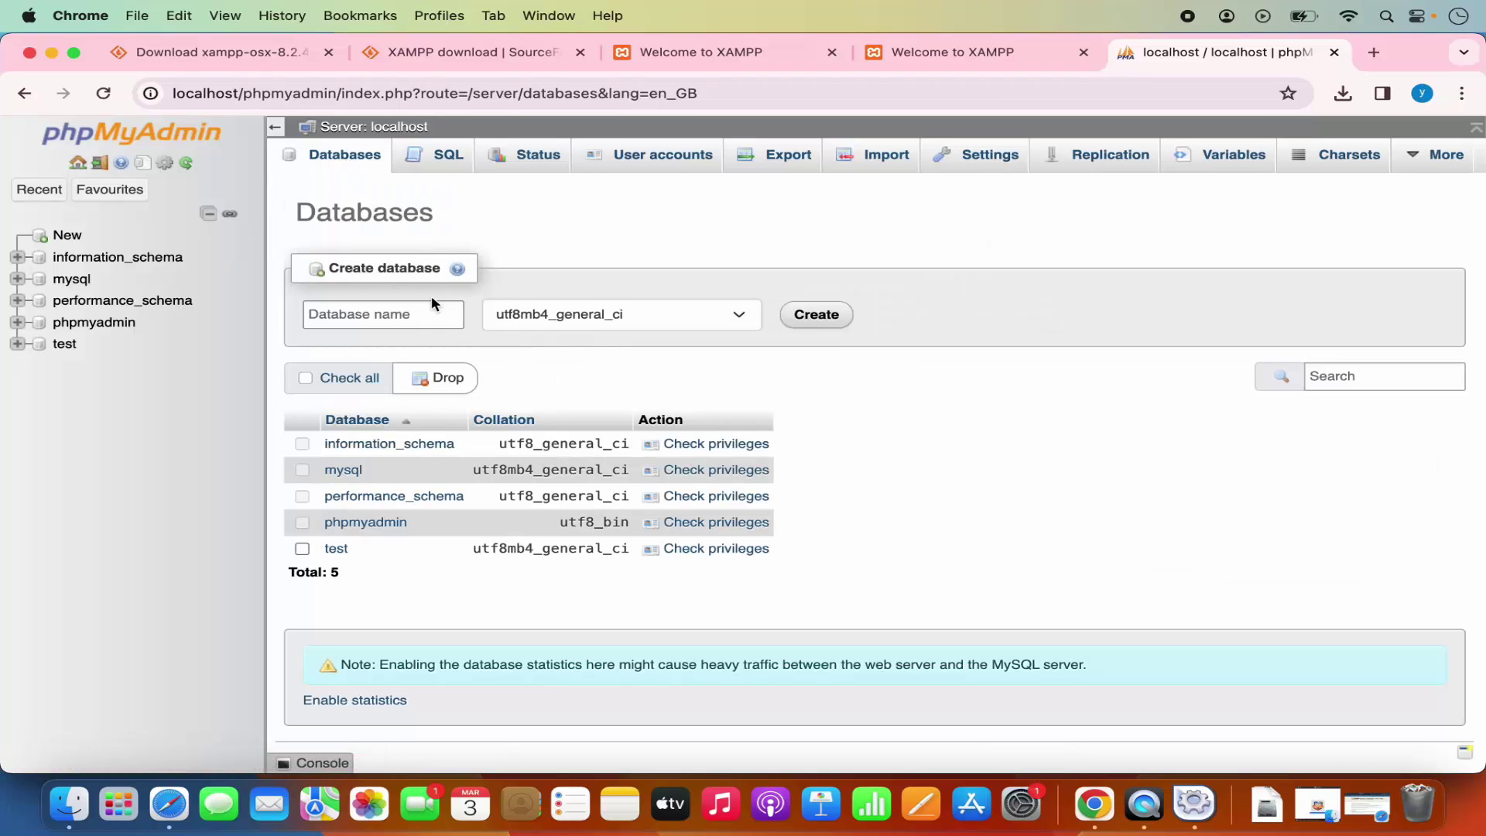
{"action": "left_click", "coordinate": [369, 316]}
{"action": "type", "text": "my"}
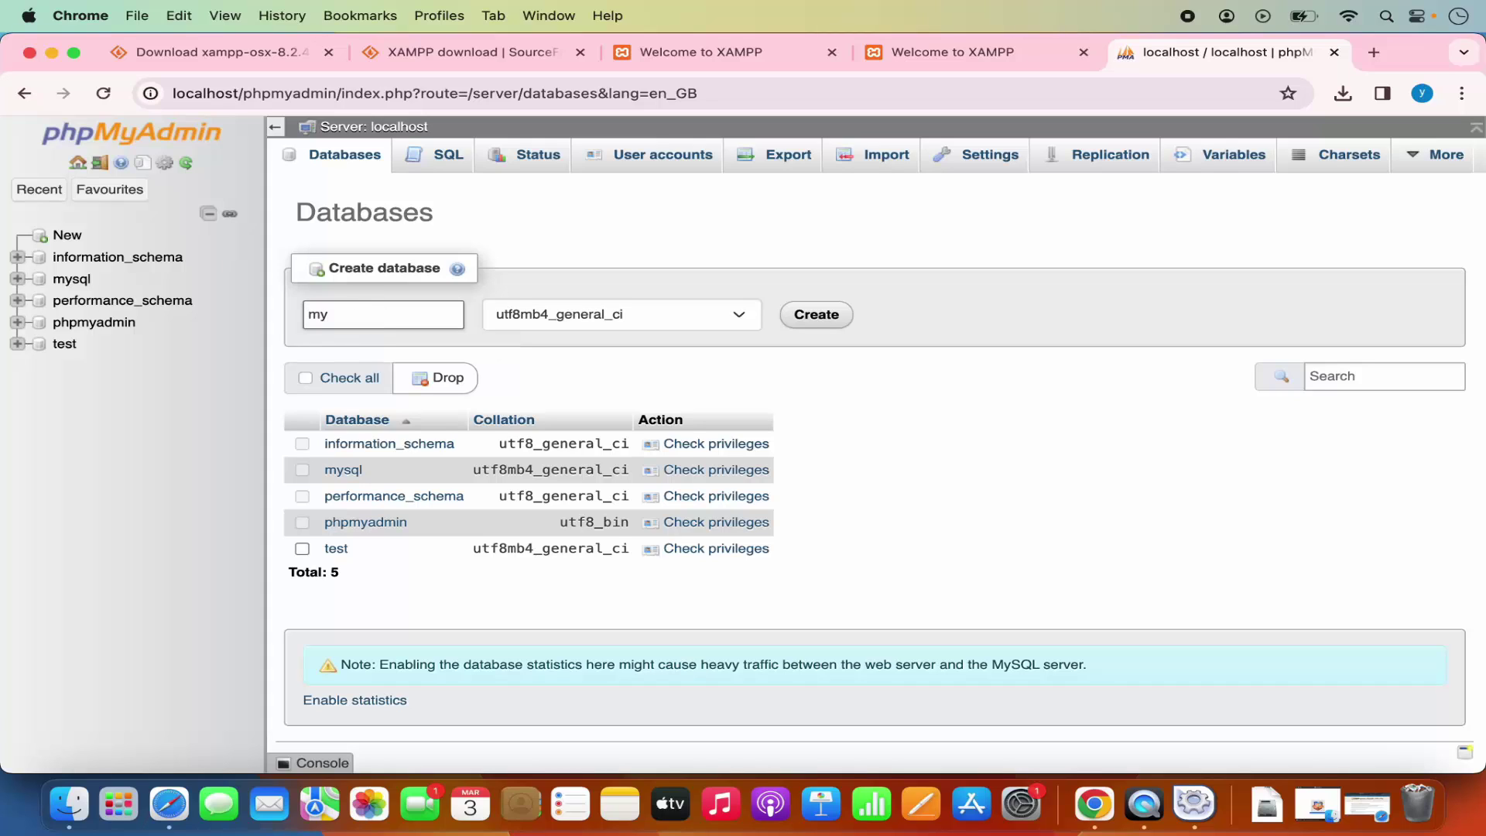
{"action": "type", "text": "_new_db"}
{"action": "left_click", "coordinate": [597, 317]}
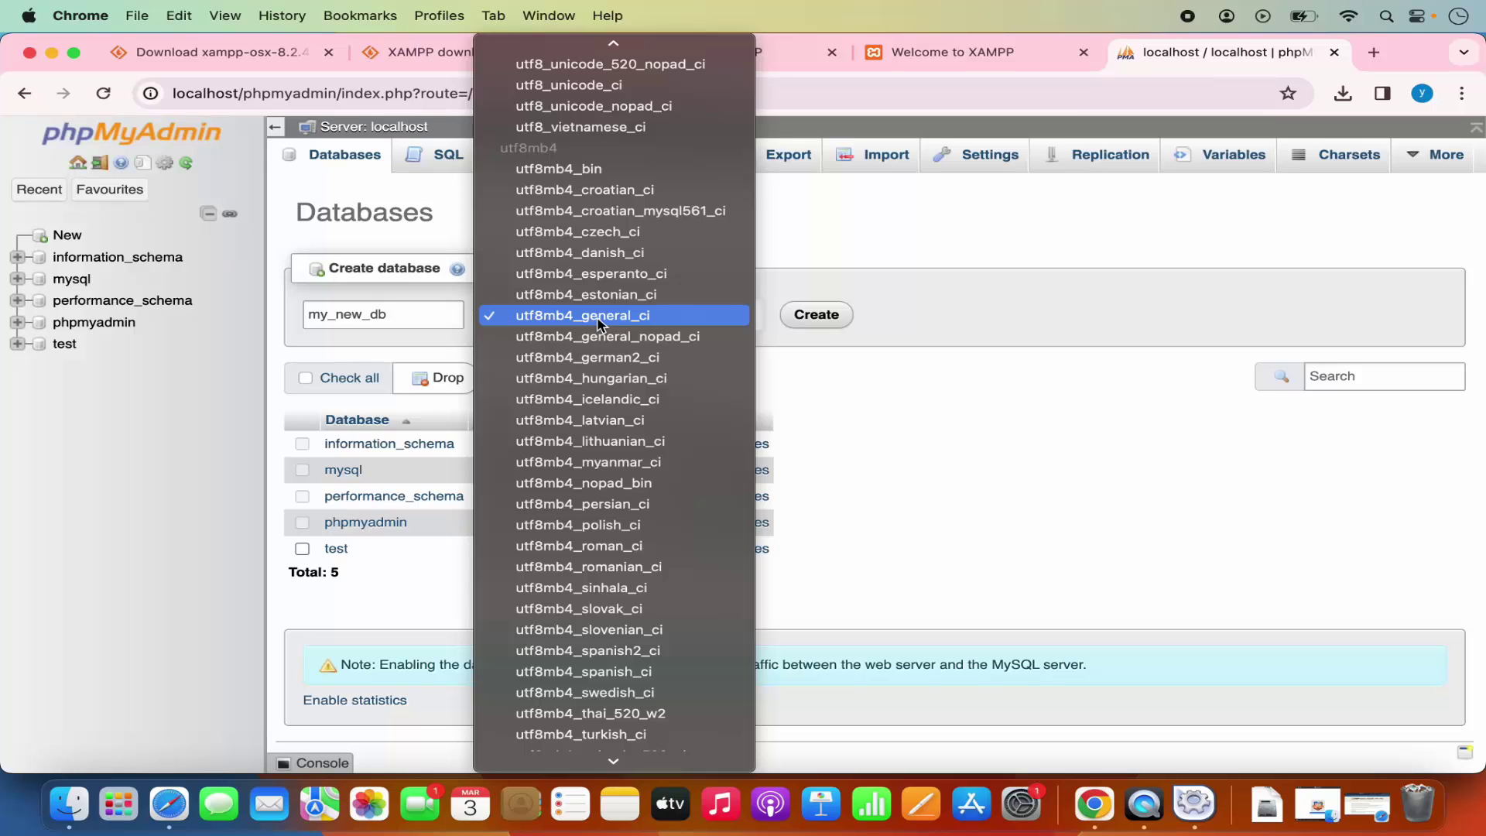
{"action": "left_click", "coordinate": [914, 335]}
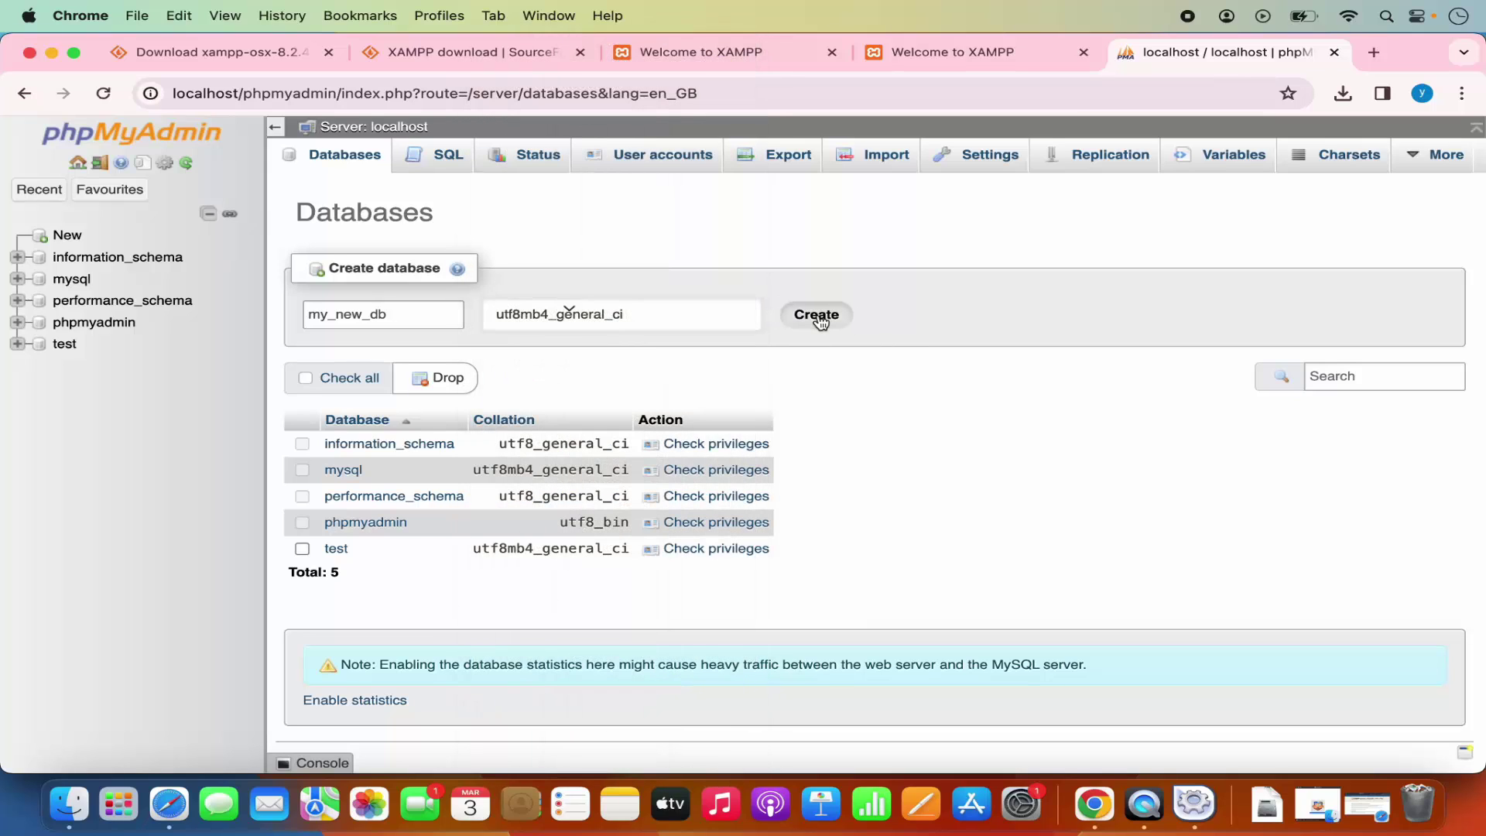
{"action": "left_click", "coordinate": [819, 318]}
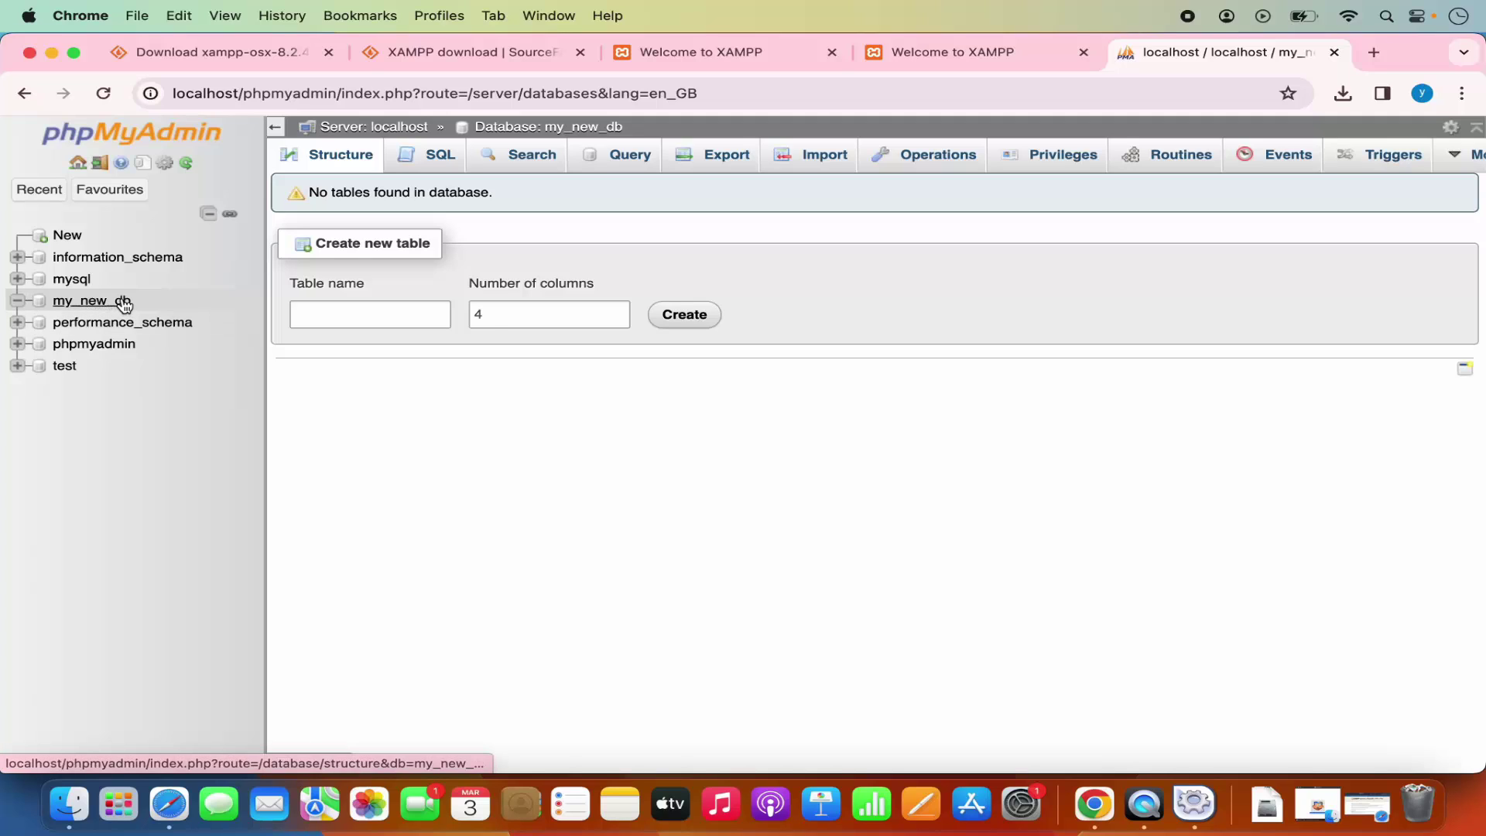
{"action": "left_click", "coordinate": [356, 311]}
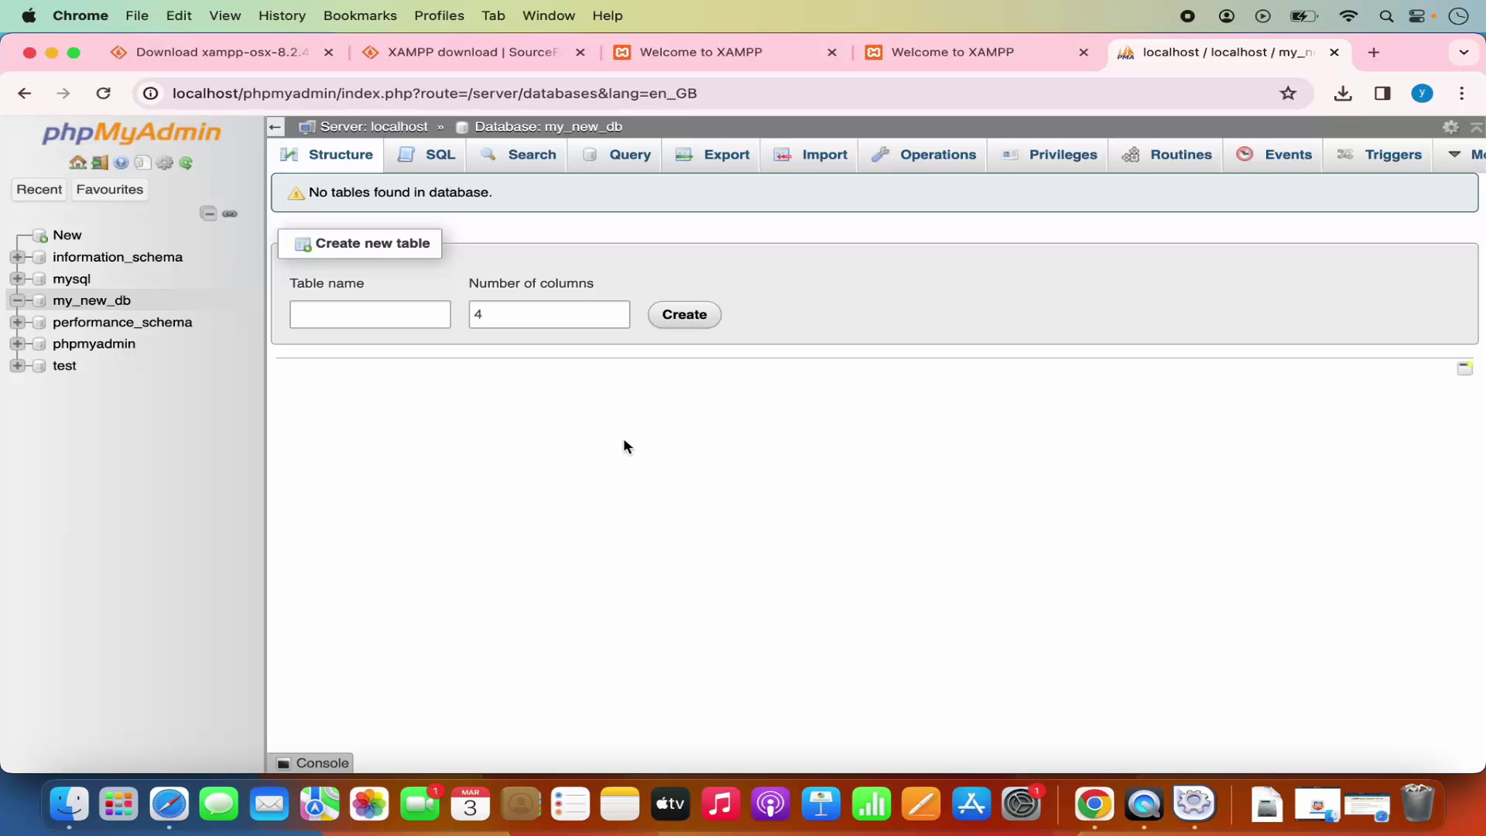
Minimize Chrome to return to the XAMPP manager, and examine the contents of its application folder xamppfiles before closing that folder.
{"action": "left_click", "coordinate": [53, 54]}
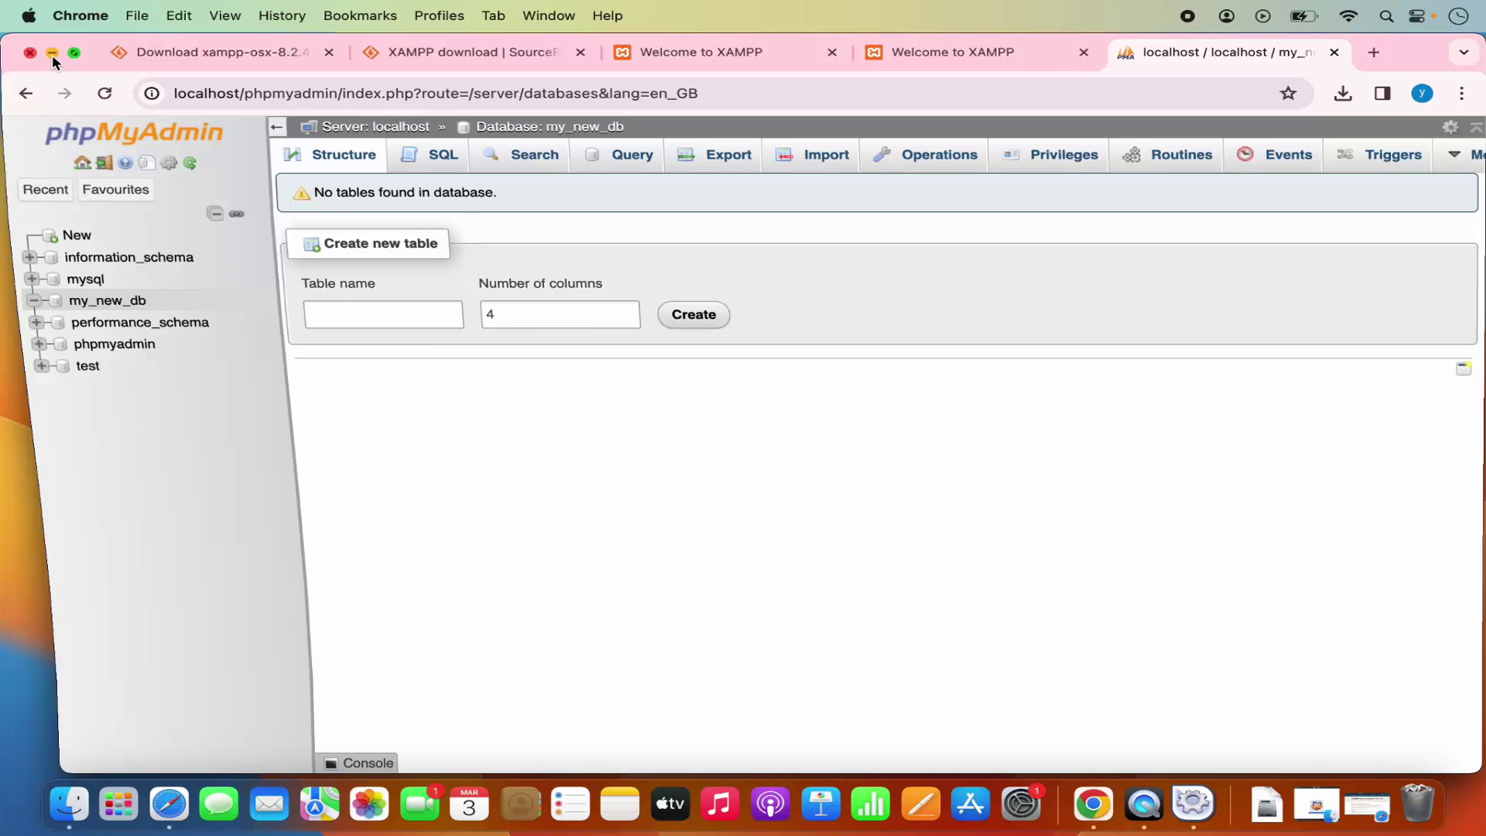
{"action": "left_click", "coordinate": [791, 309]}
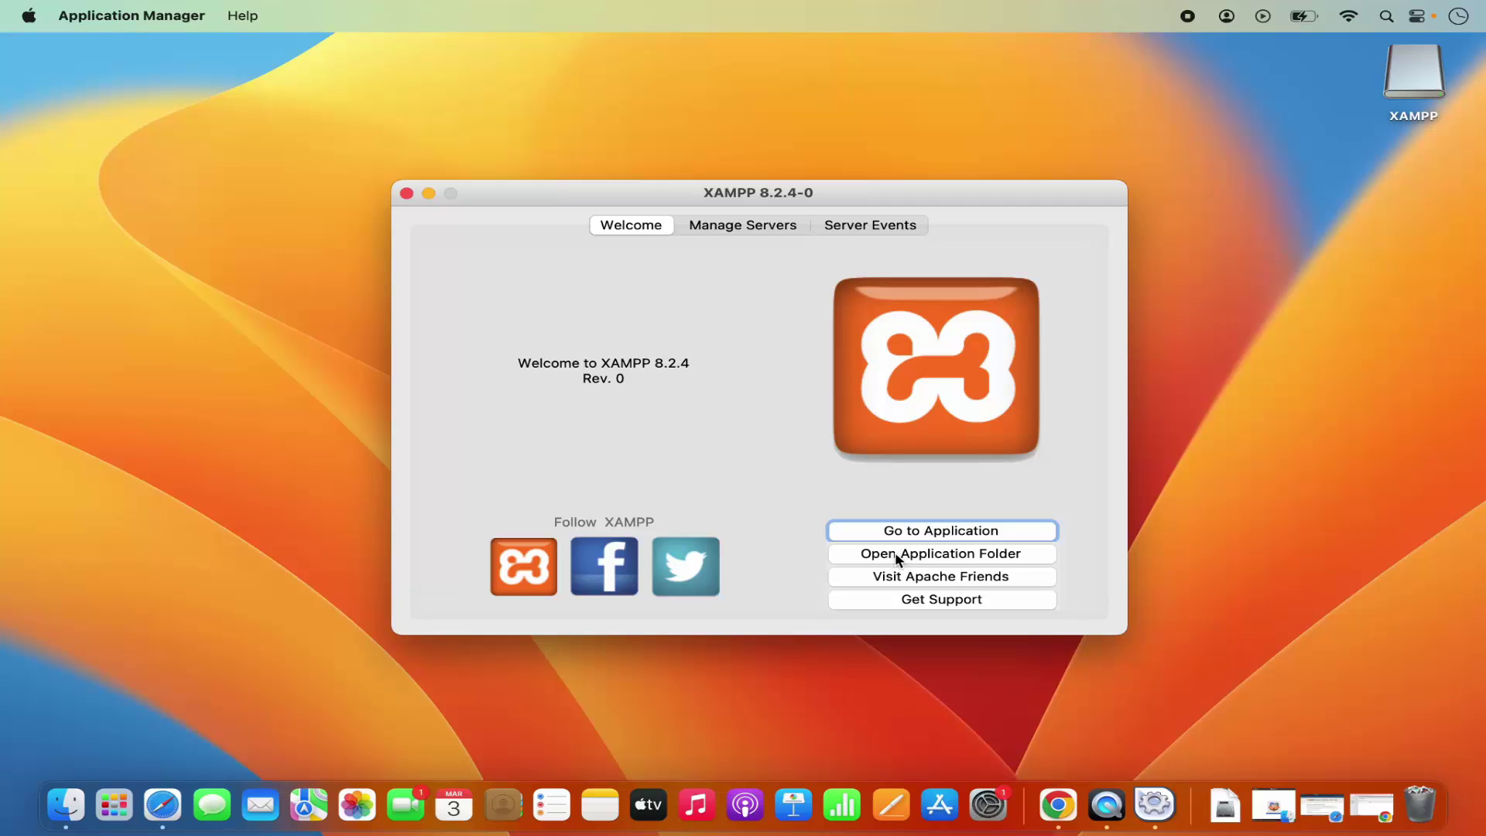
{"action": "left_click", "coordinate": [937, 555]}
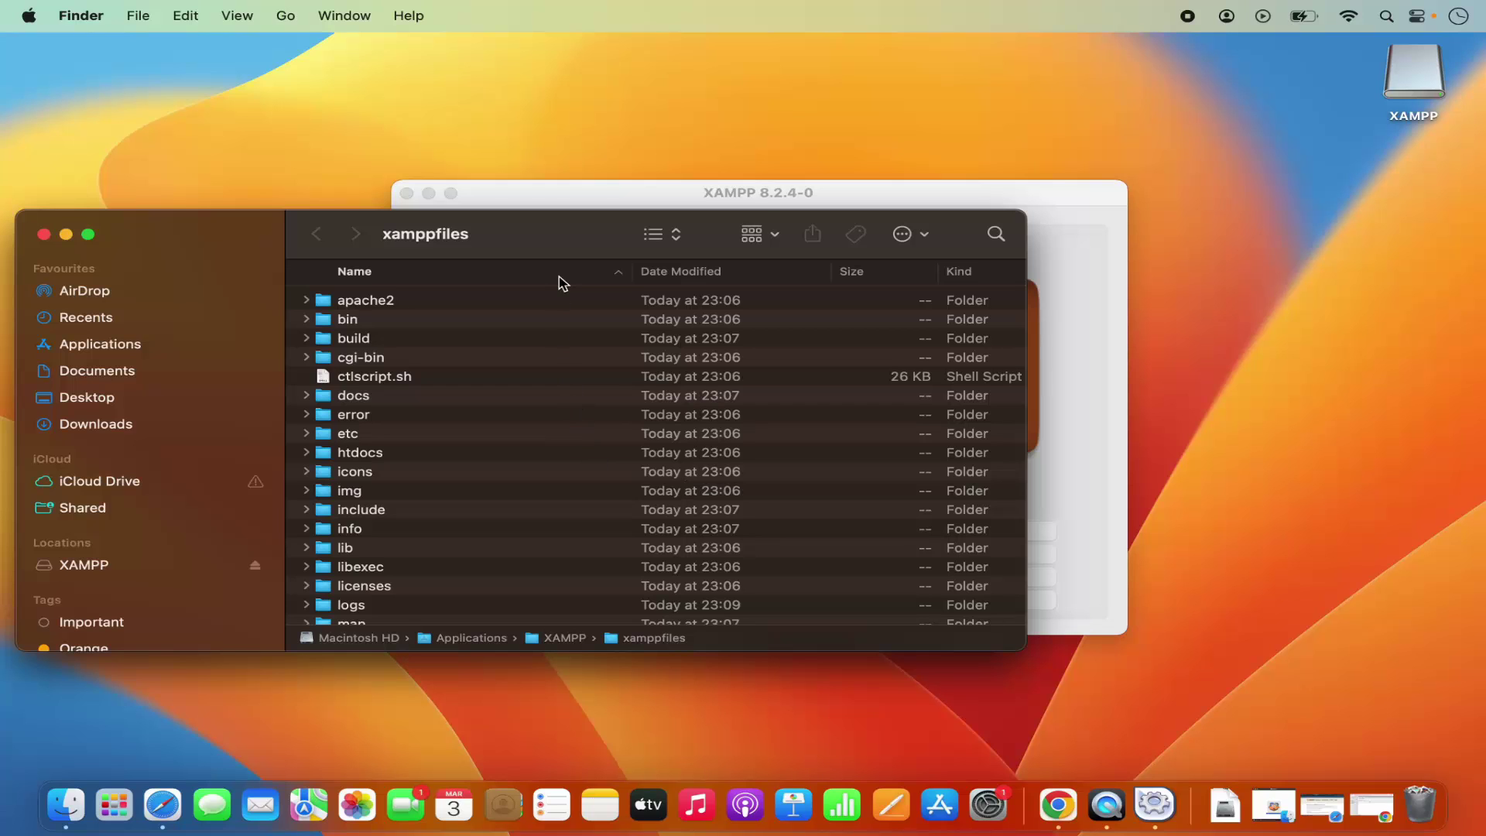
{"action": "double_click", "coordinate": [589, 233]}
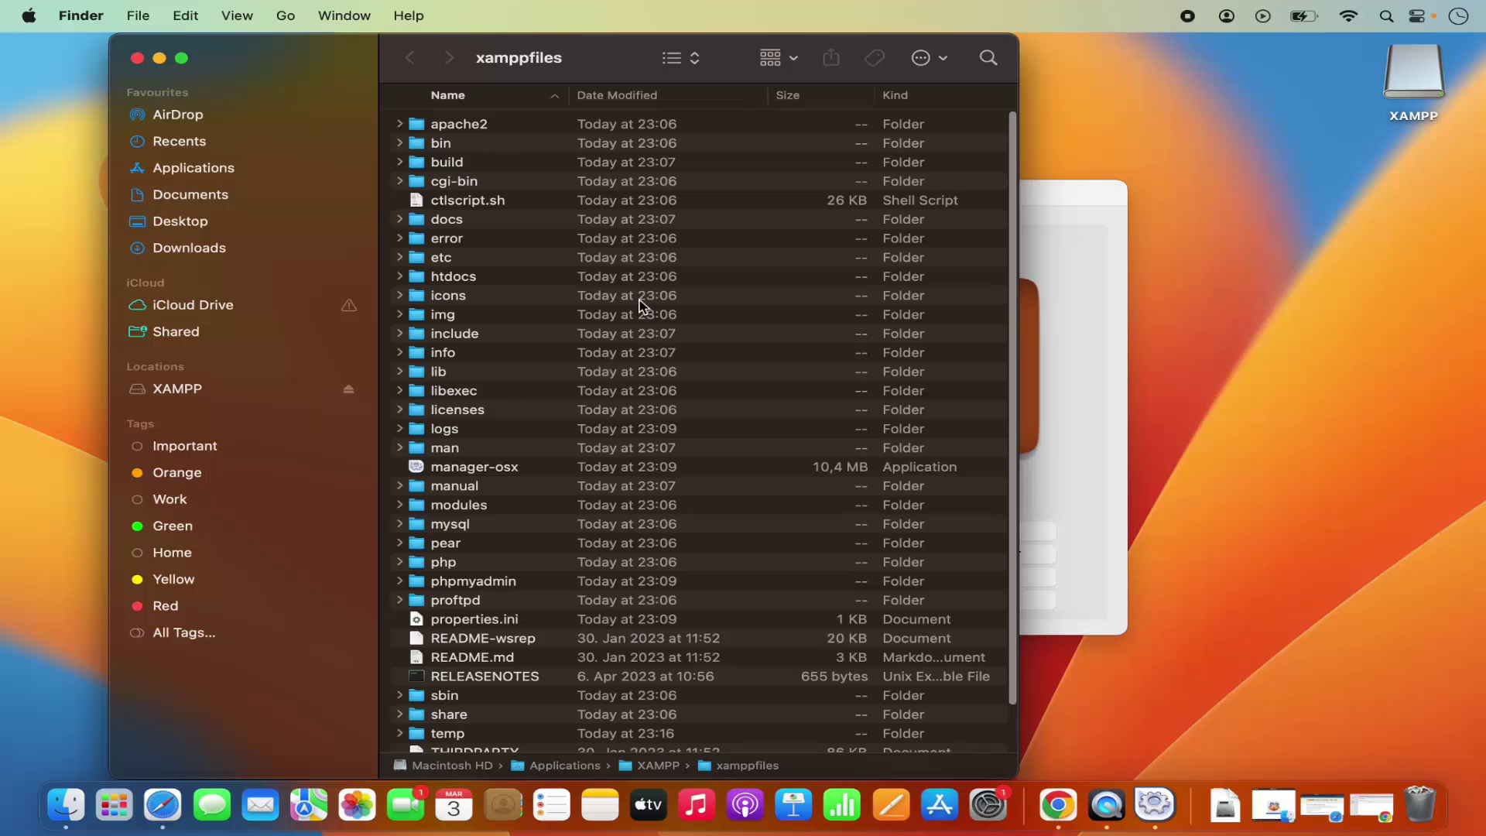
{"action": "scroll", "coordinate": [551, 368], "scroll_direction": "down", "scroll_amount": 3}
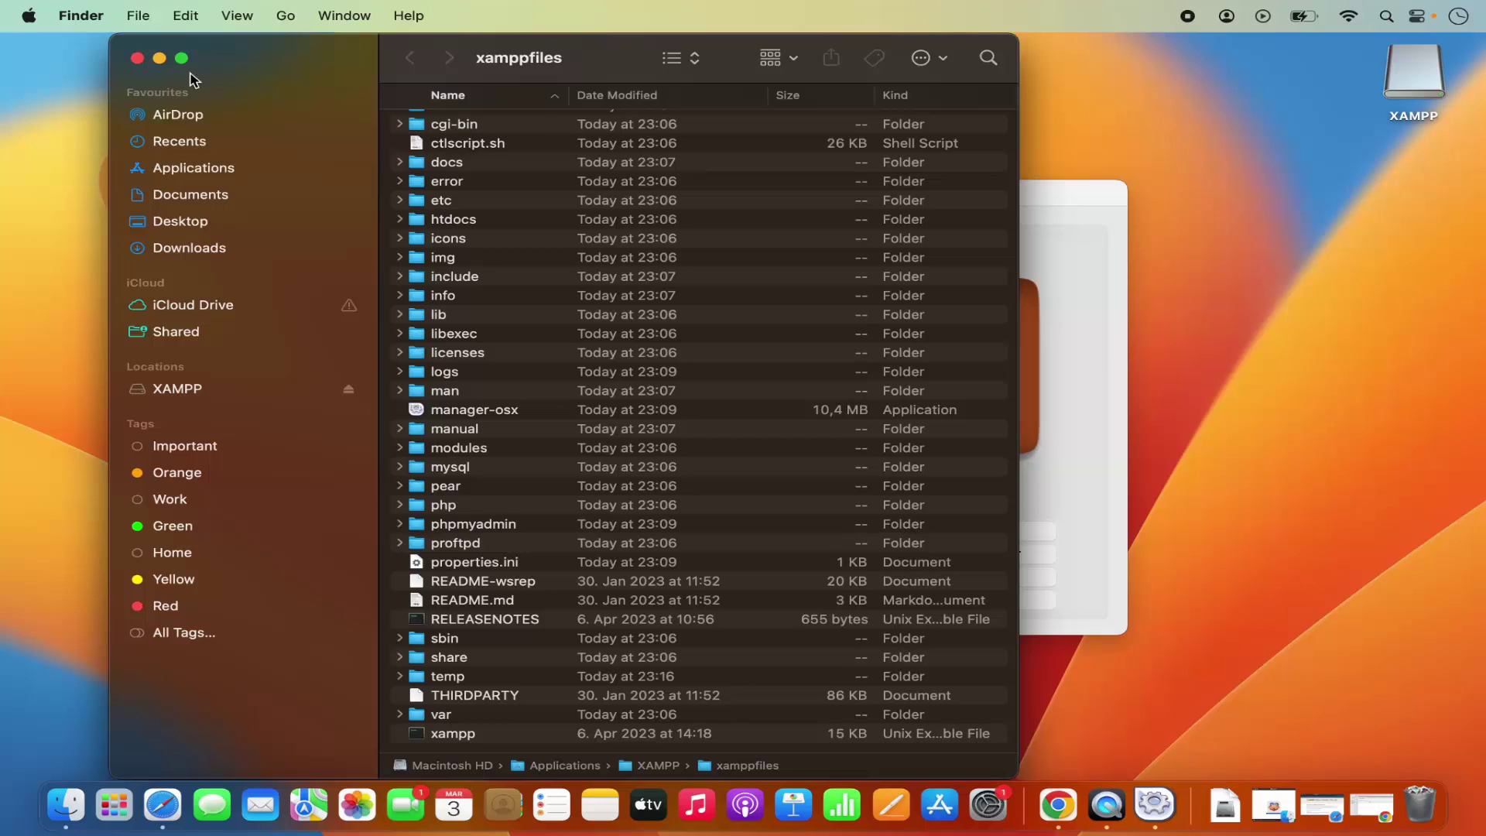
{"action": "left_click", "coordinate": [137, 58]}
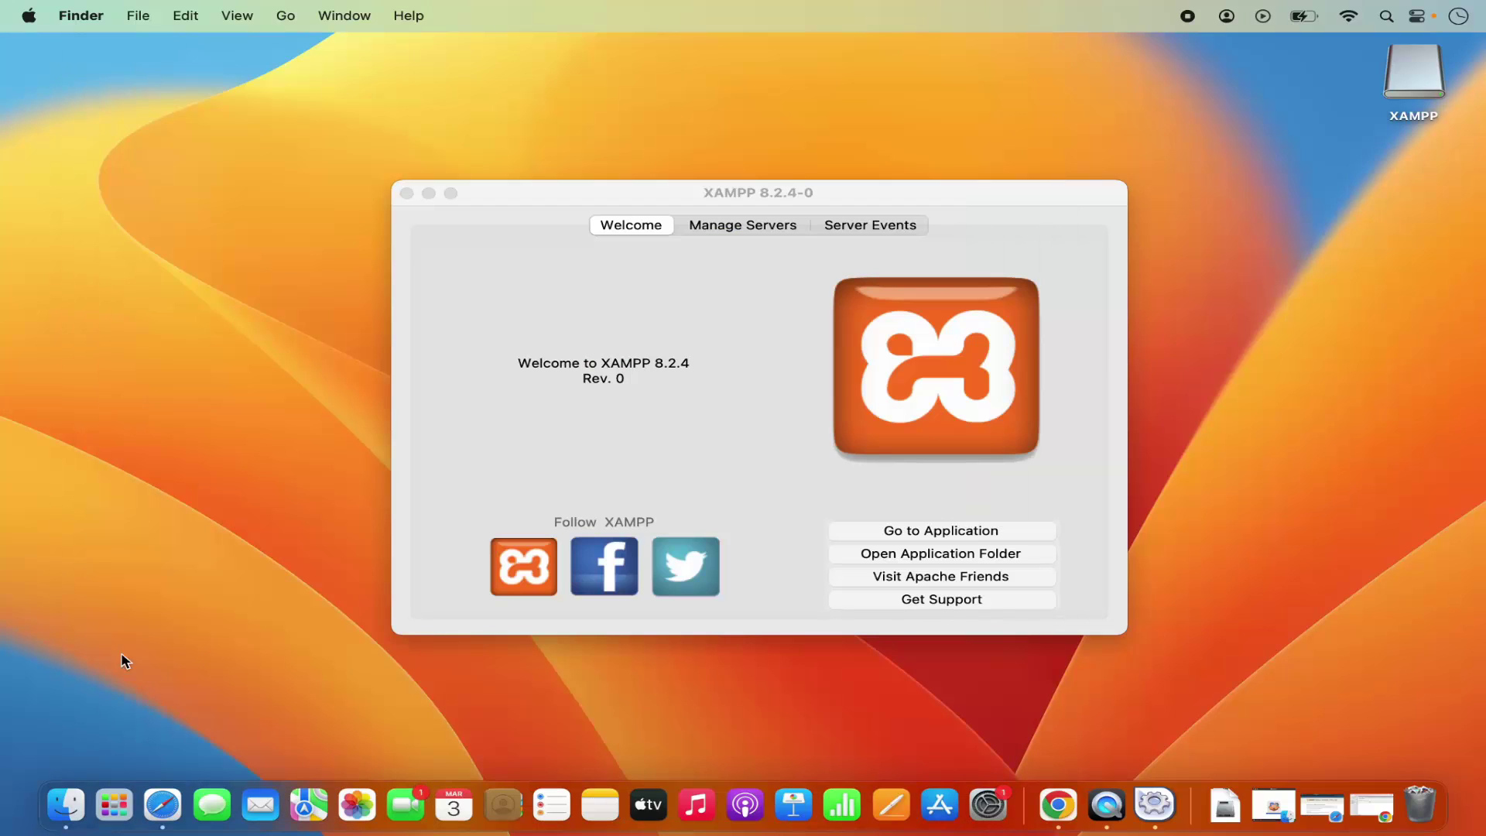
Open the htdocs folder inside Applications > XAMPP in a Finder window.
{"action": "right_click", "coordinate": [72, 805]}
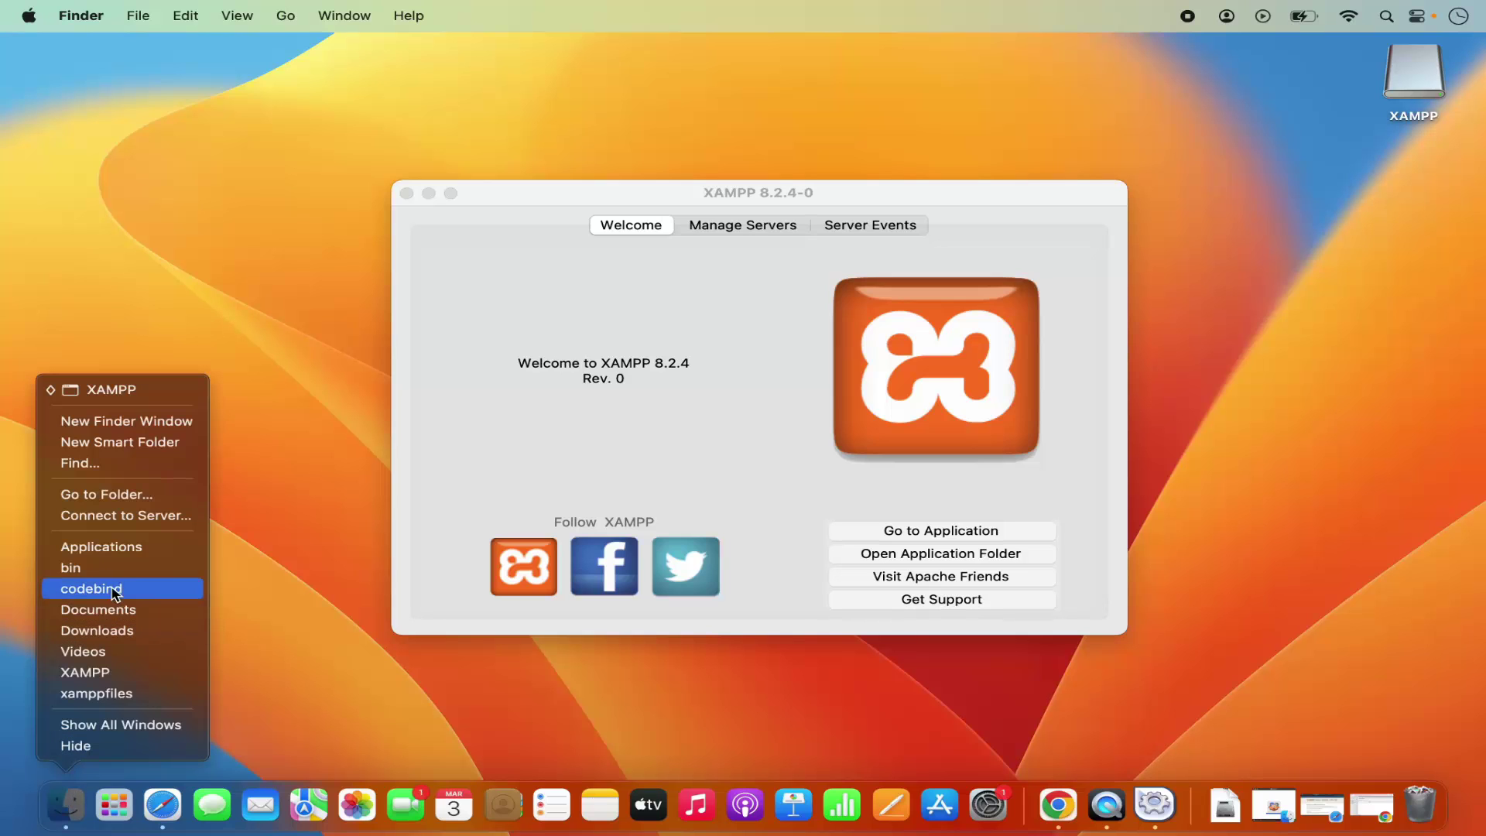
{"action": "left_click", "coordinate": [123, 553]}
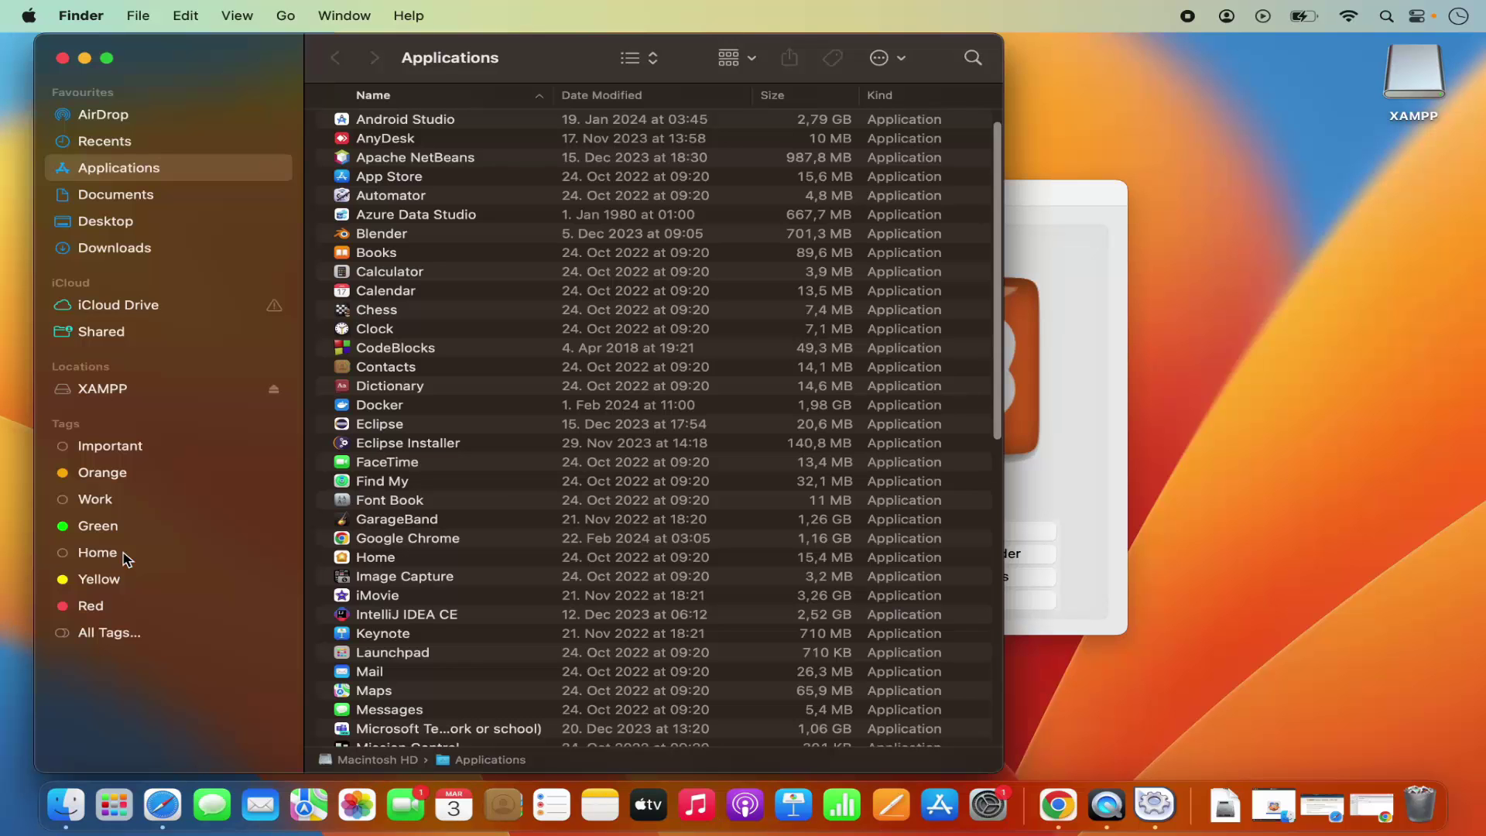
{"action": "scroll", "coordinate": [464, 531], "scroll_direction": "down", "scroll_amount": 15}
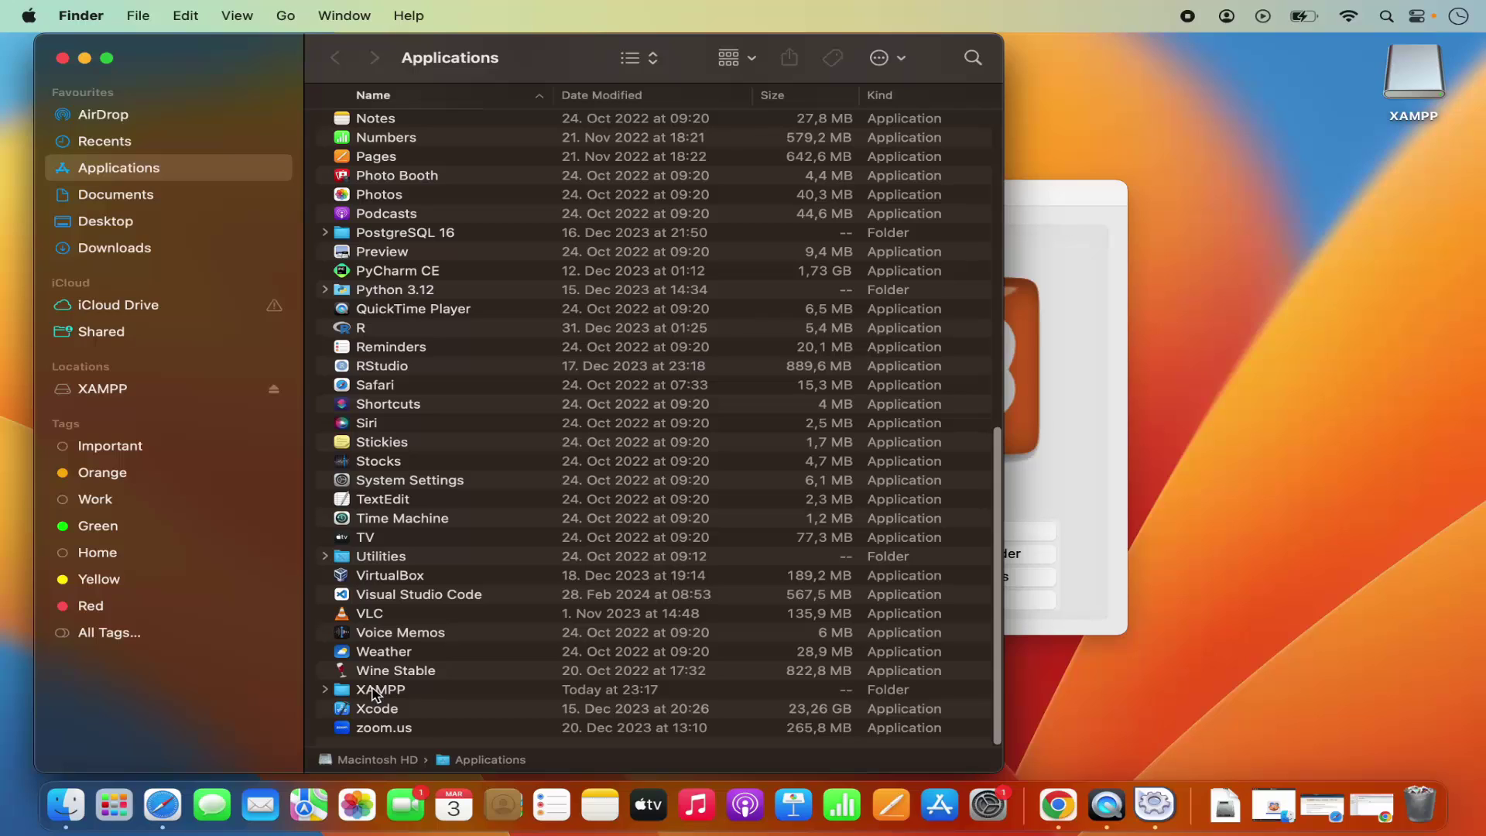
{"action": "double_click", "coordinate": [372, 690]}
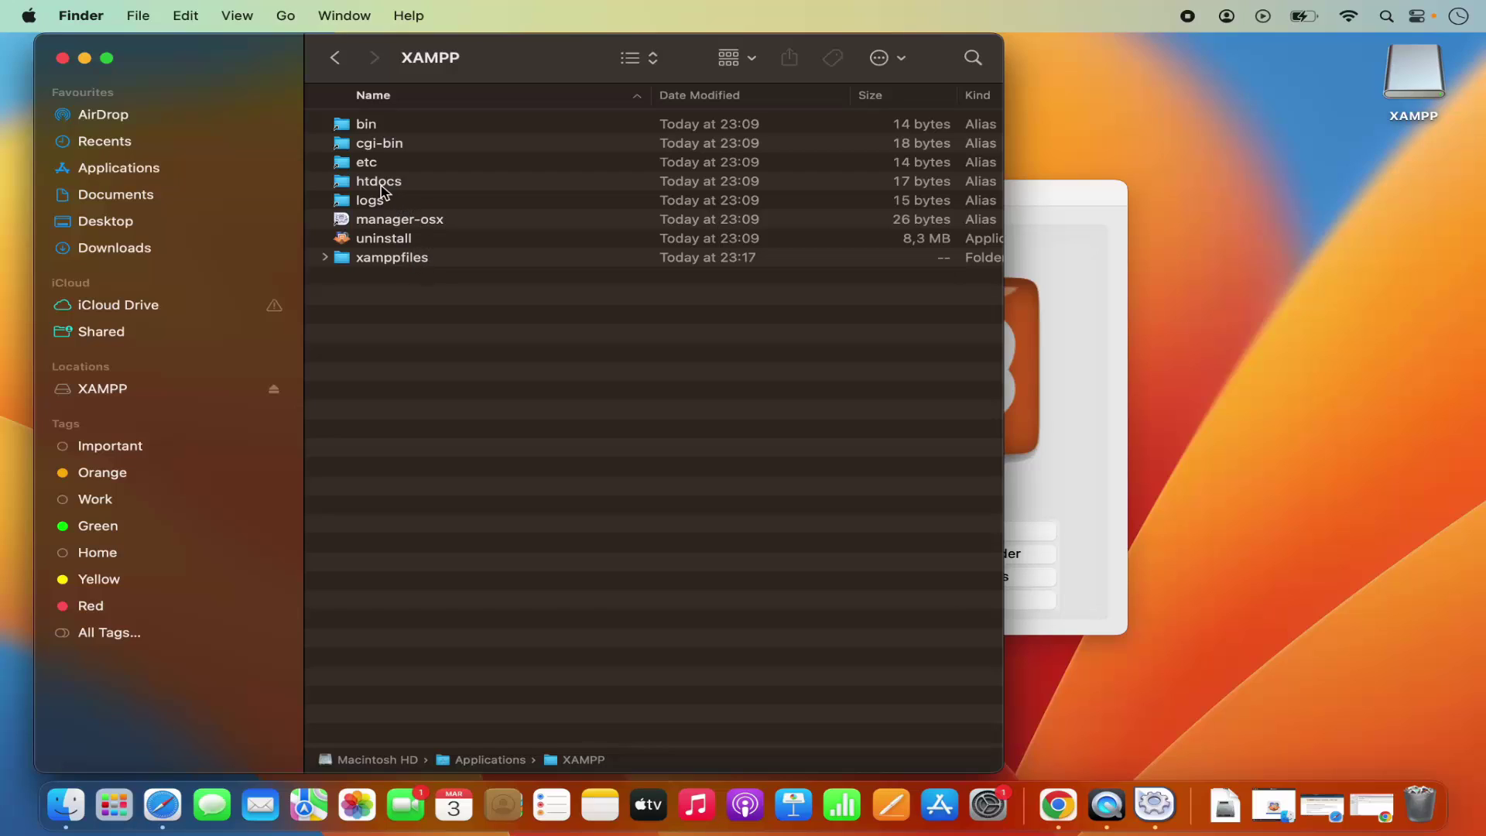
{"action": "double_click", "coordinate": [380, 185]}
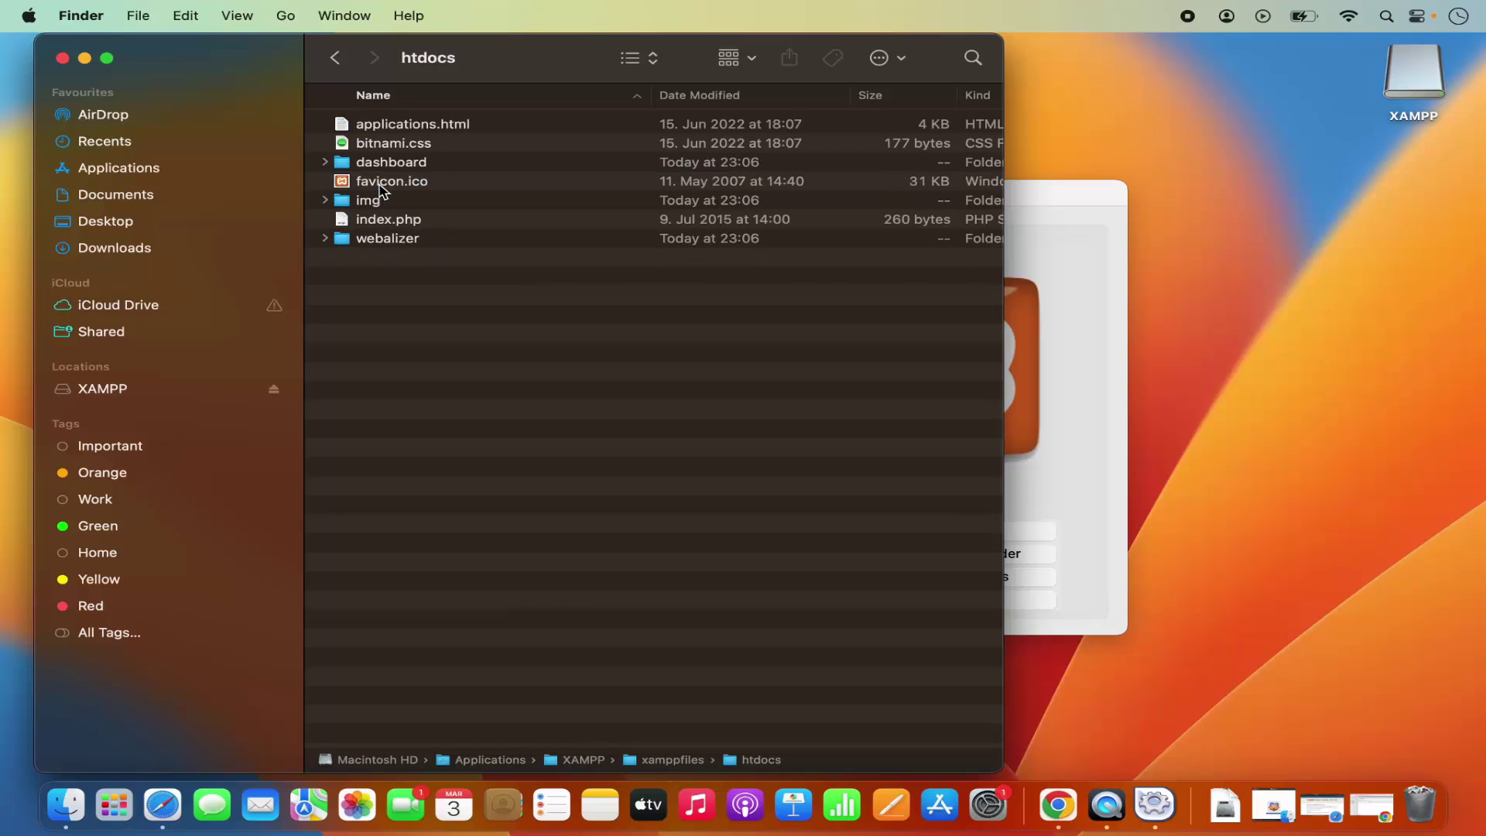
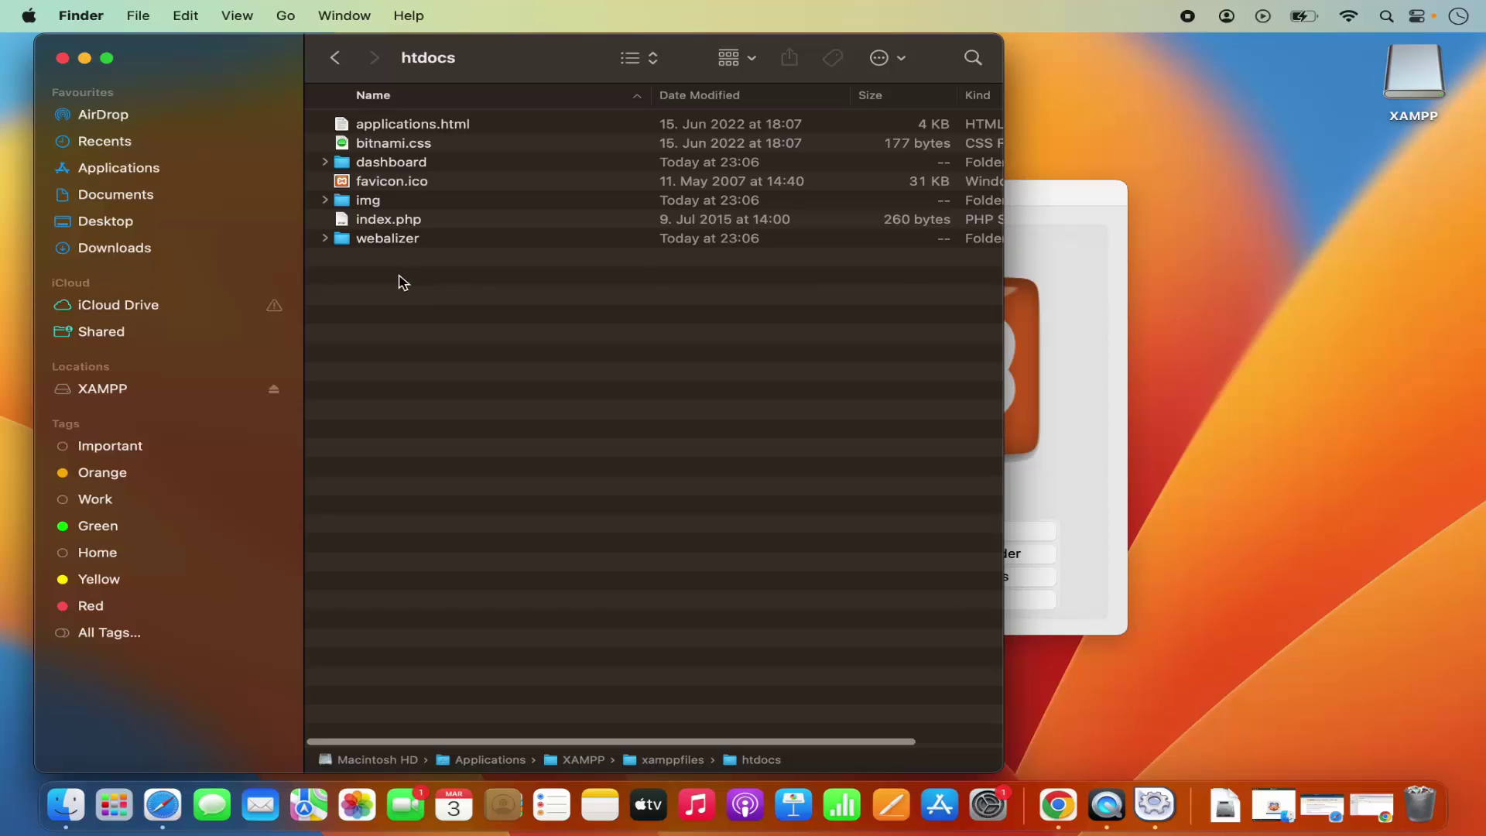
Create a new folder named demo inside htdocs.
{"action": "right_click", "coordinate": [407, 273]}
{"action": "left_click", "coordinate": [415, 287]}
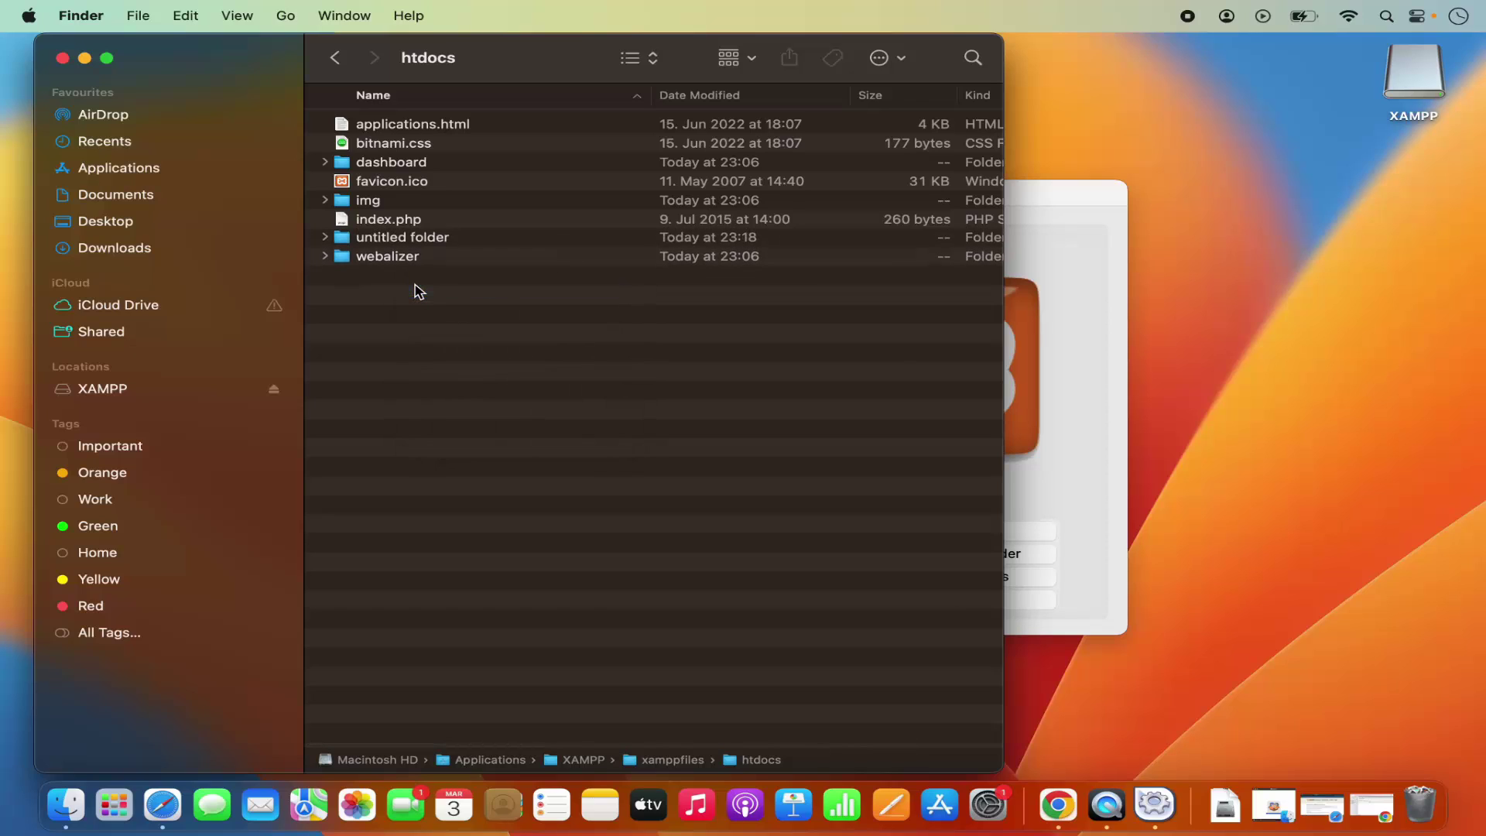
{"action": "type", "text": "de"}
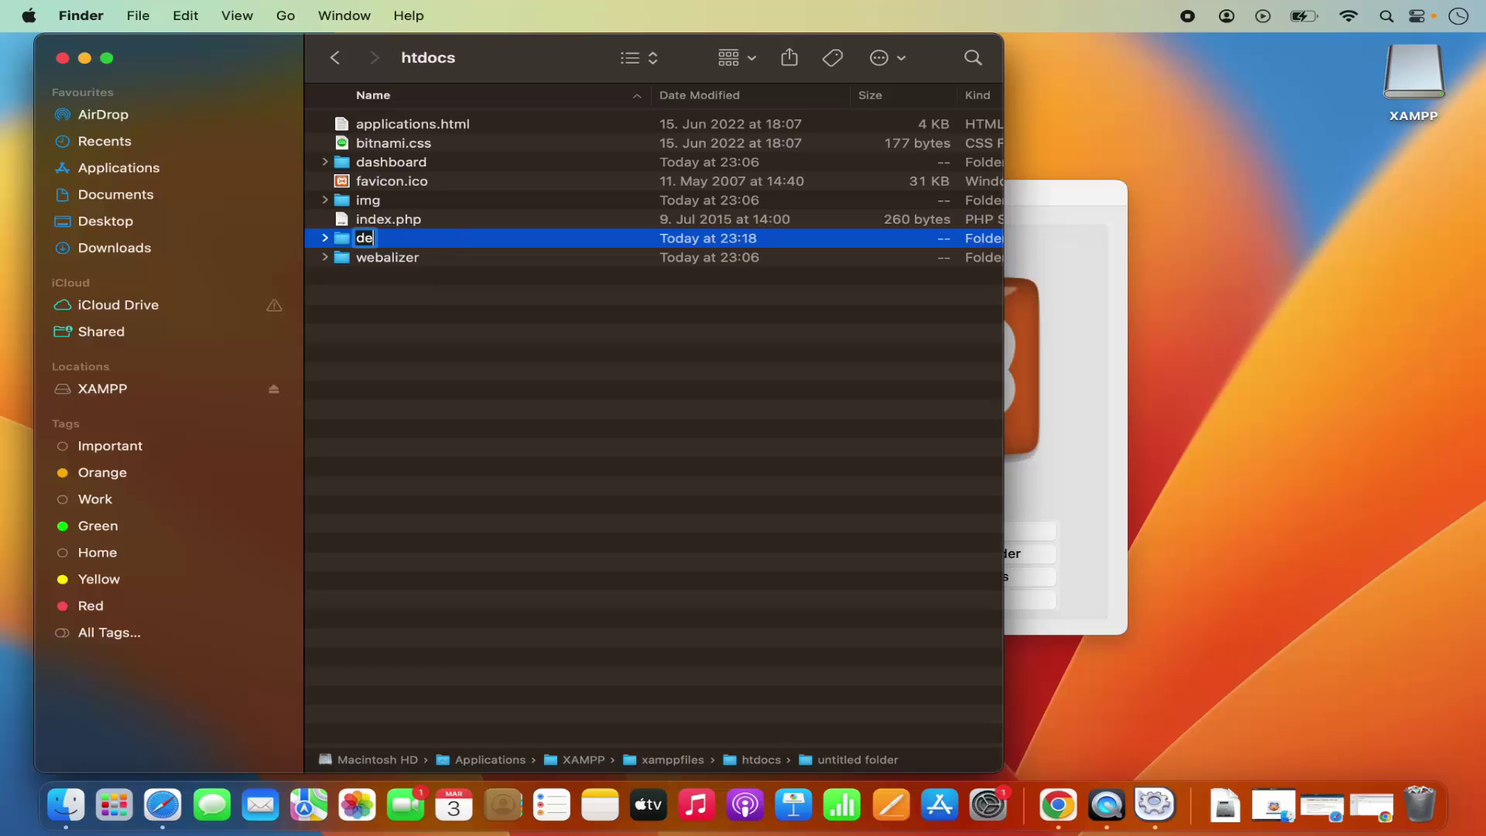
{"action": "type", "text": "mo"}
{"action": "key", "text": "Return"}
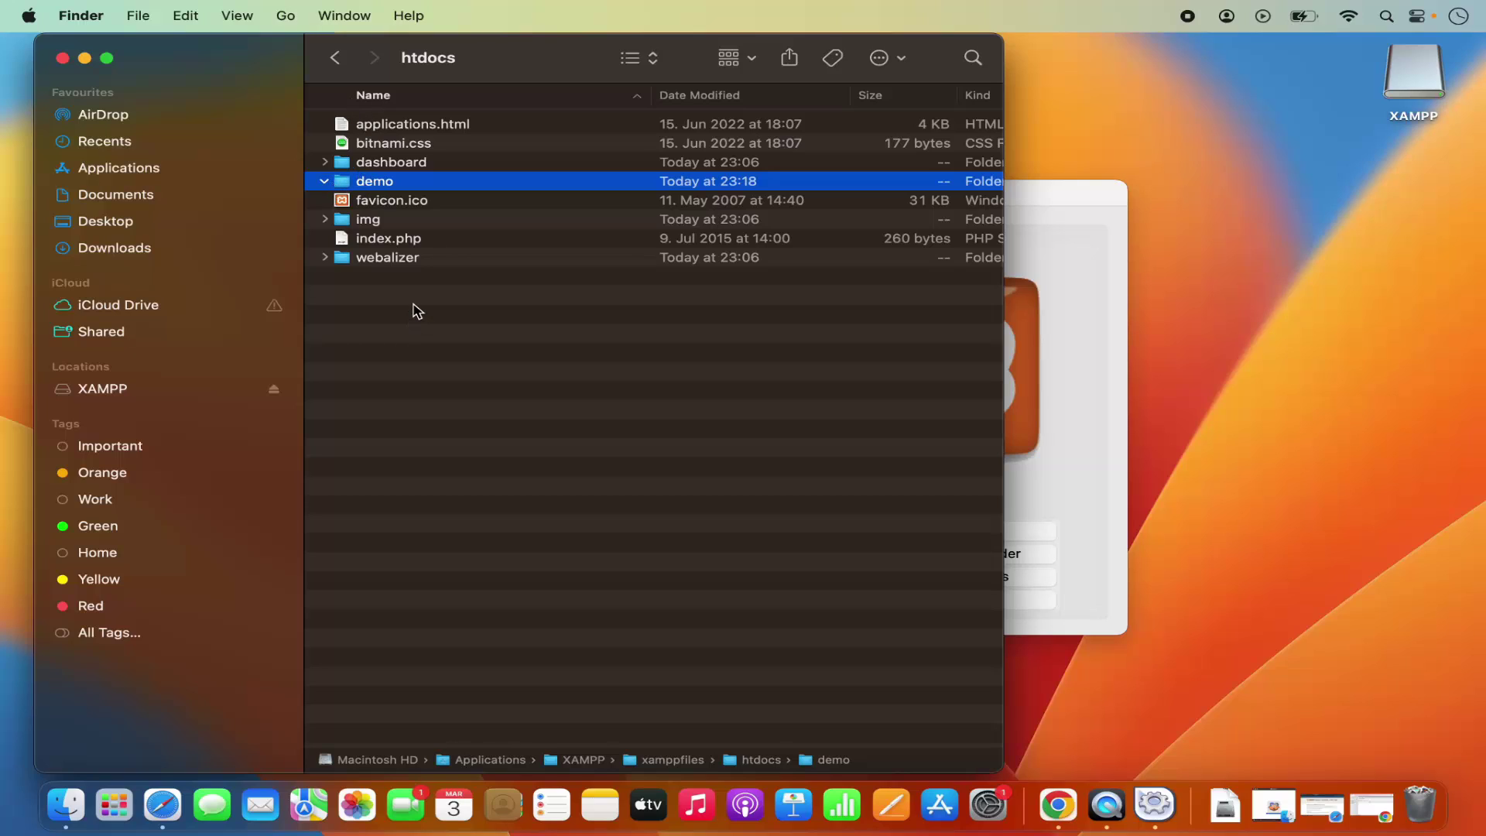
Find and launch Visual Studio Code through a system search.
{"action": "left_click", "coordinate": [1387, 17]}
{"action": "type", "text": "vi"}
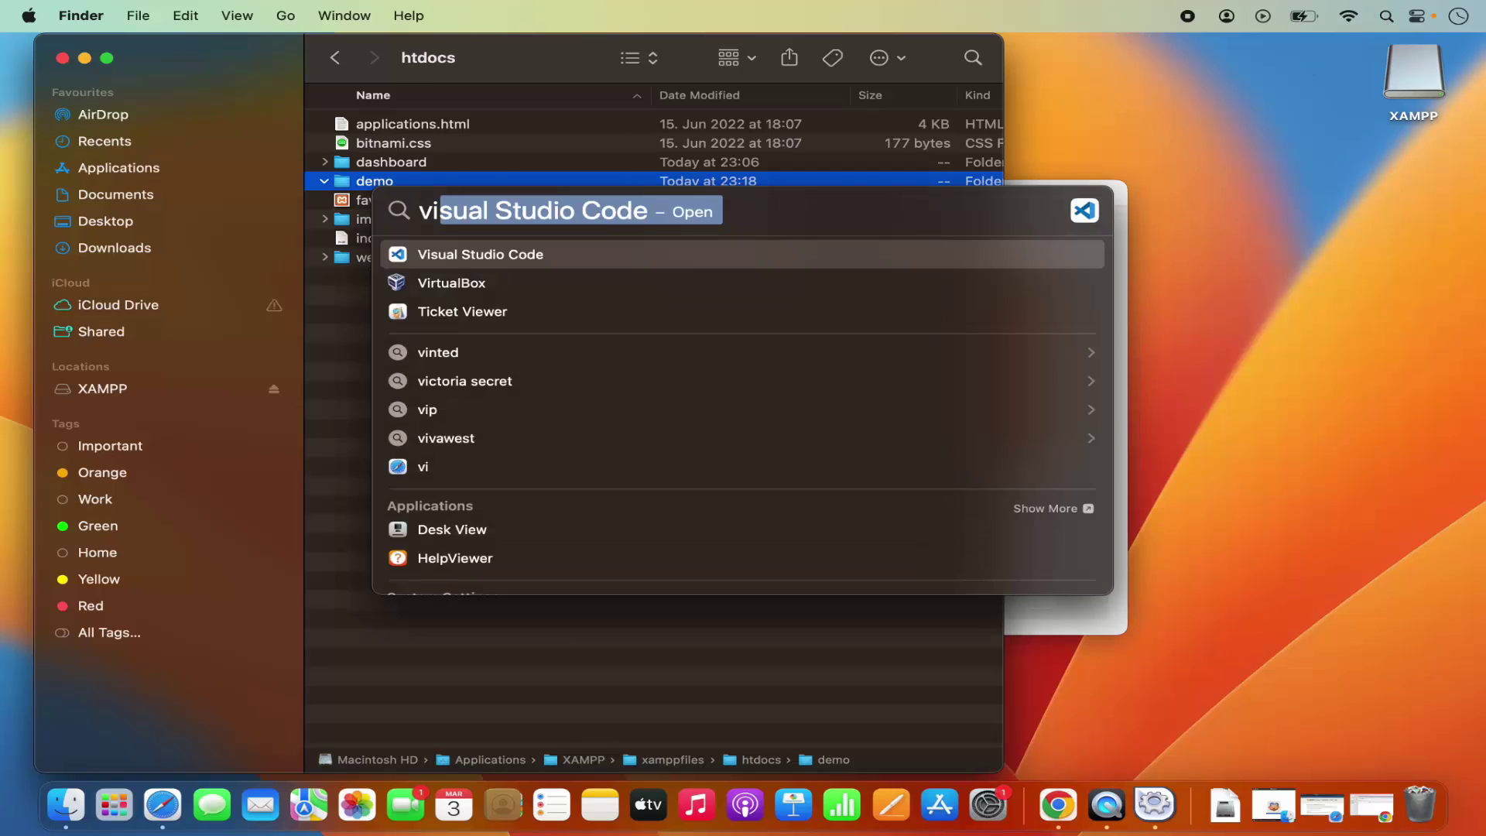
{"action": "key", "text": "Return"}
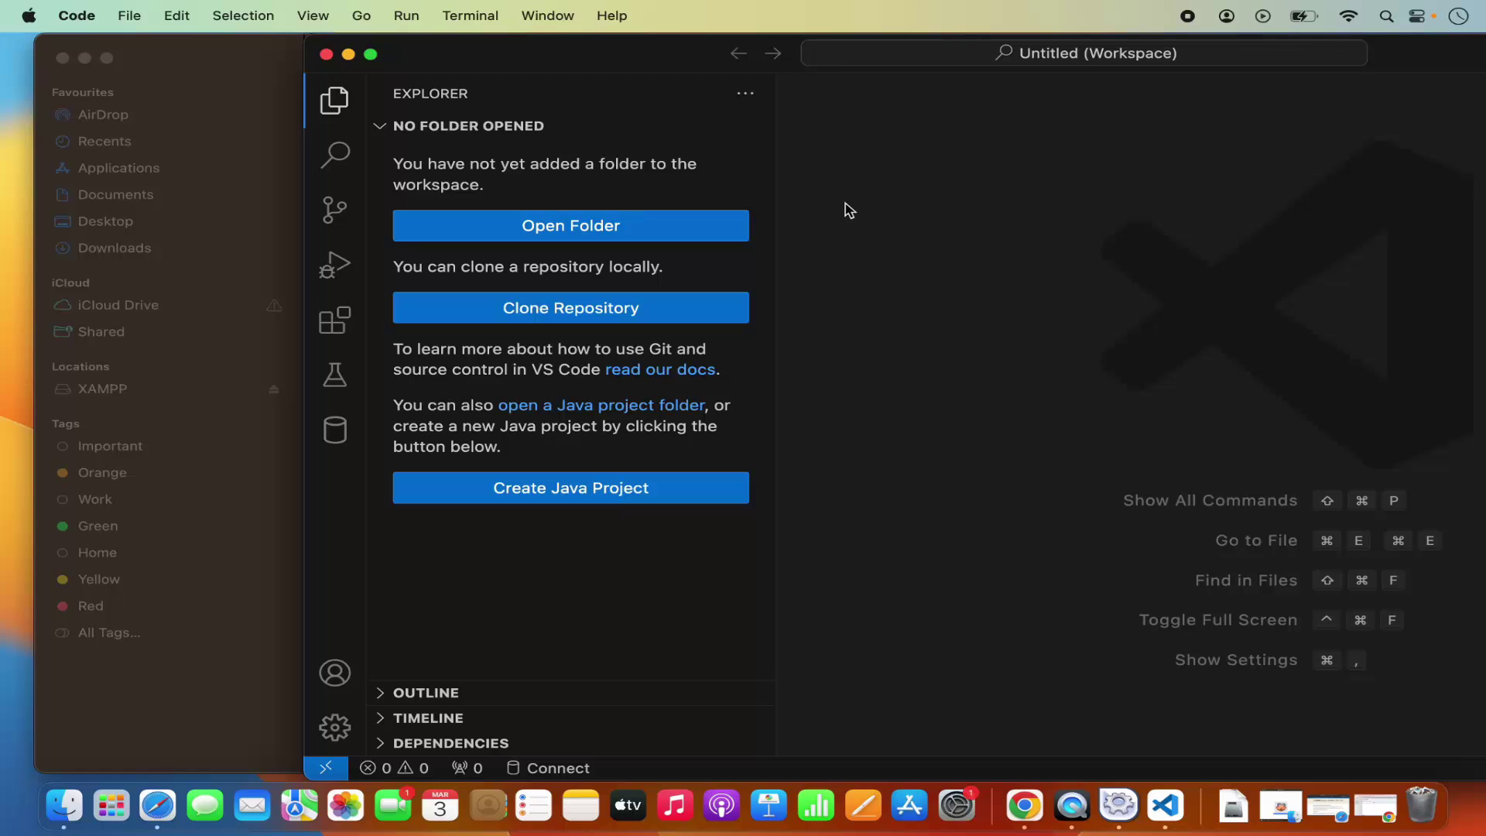
Add the demo folder from Applications/XAMPP/htdocs to the Visual Studio Code workspace and trust its authors.
{"action": "left_click", "coordinate": [564, 232]}
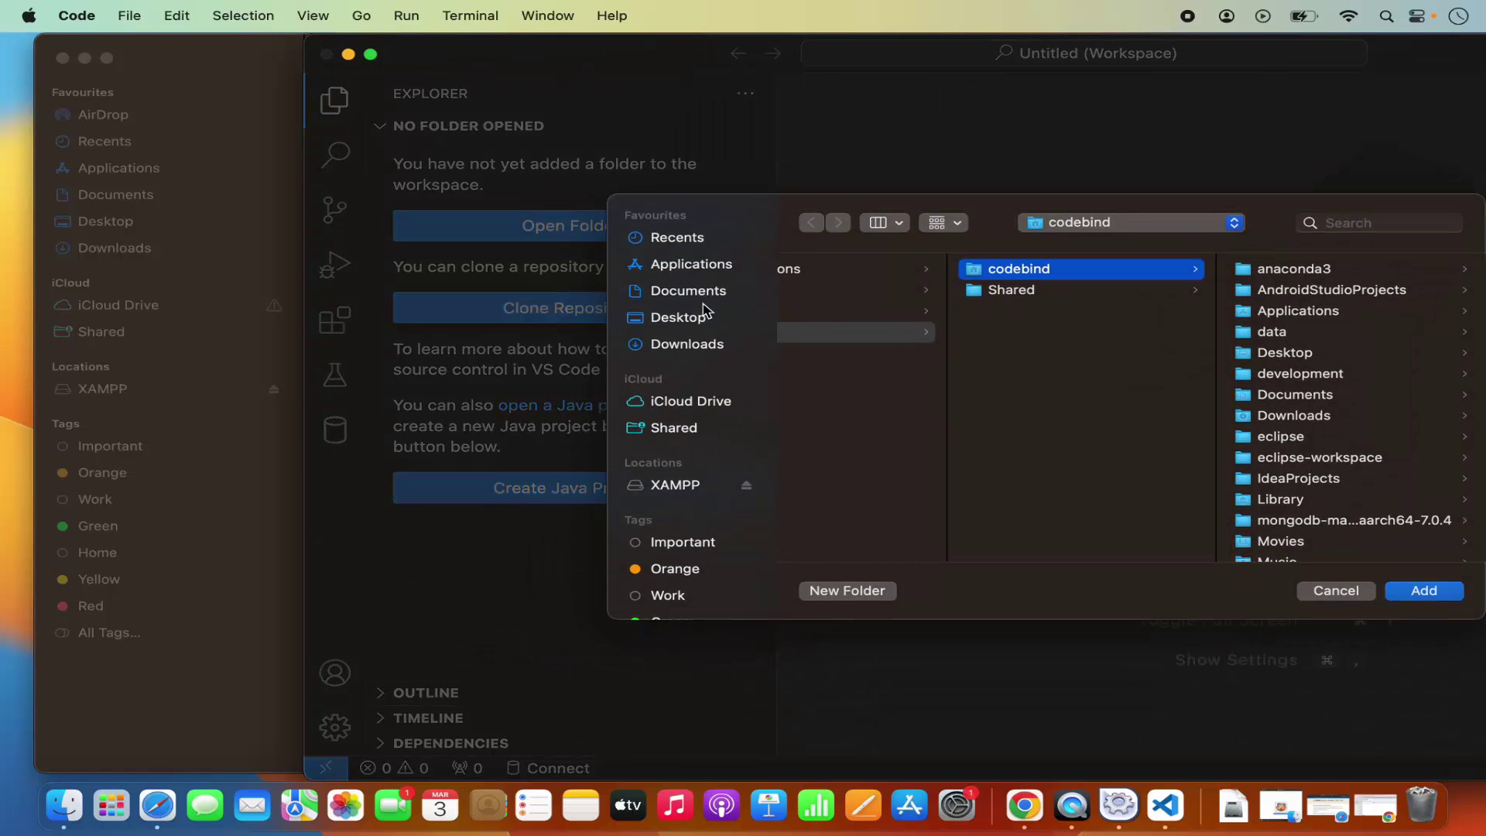
{"action": "left_click", "coordinate": [696, 276]}
{"action": "scroll", "coordinate": [844, 475], "scroll_direction": "down", "scroll_amount": 10}
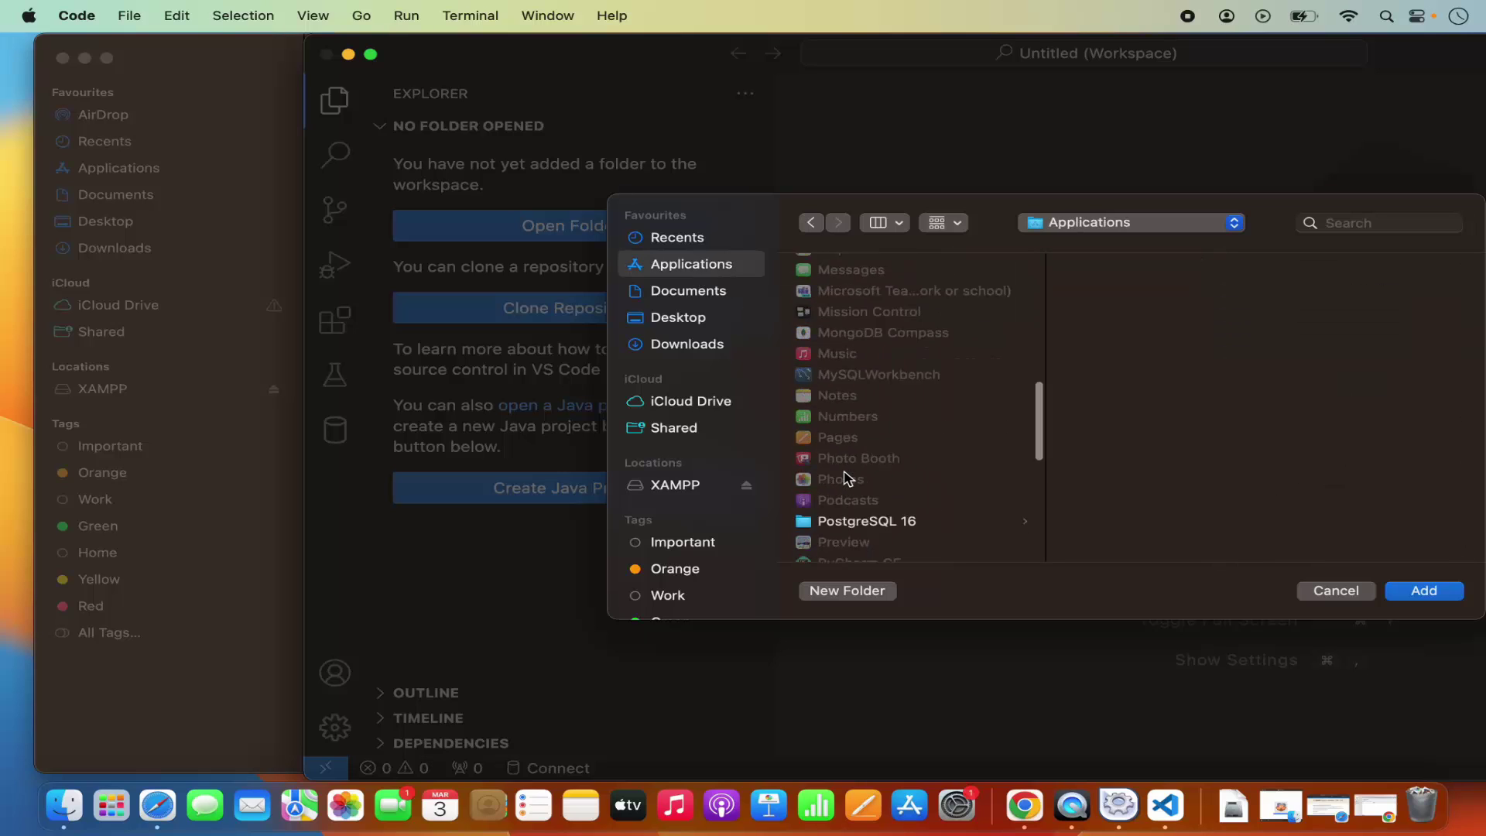
{"action": "scroll", "coordinate": [846, 478], "scroll_direction": "down", "scroll_amount": 5}
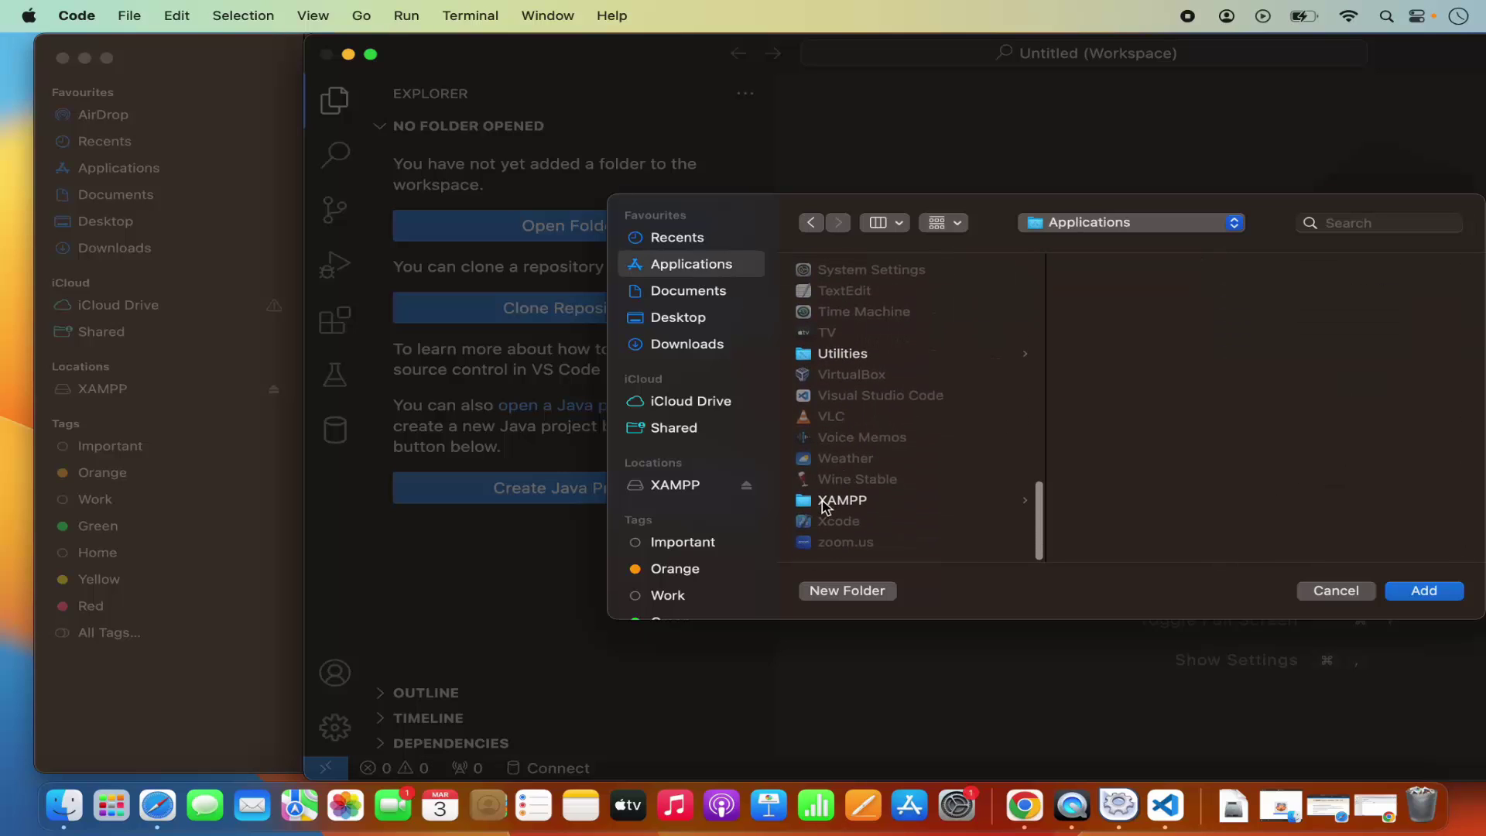
{"action": "left_click", "coordinate": [825, 504]}
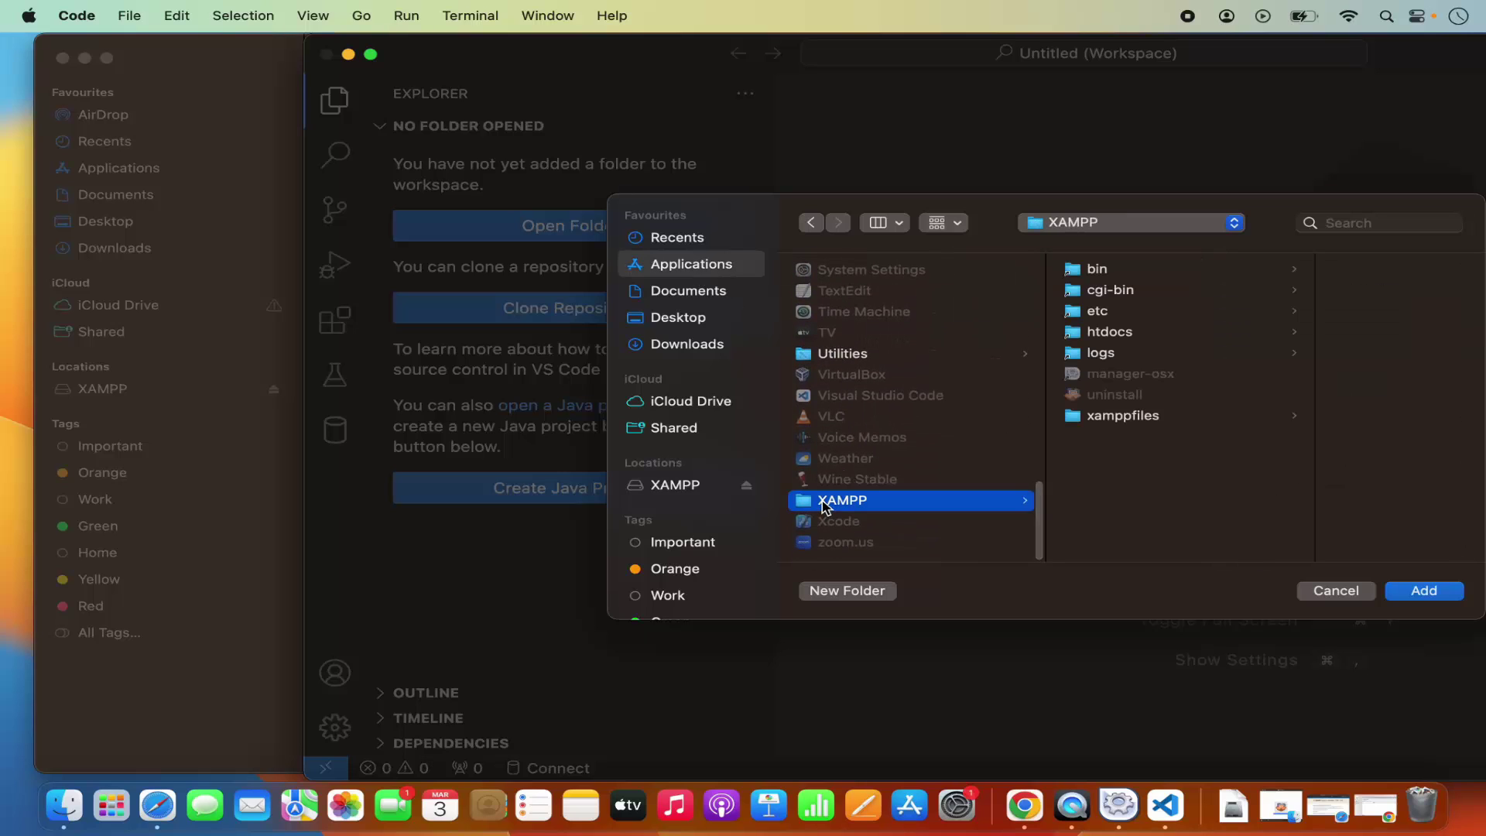
{"action": "left_click", "coordinate": [1109, 333]}
{"action": "left_click", "coordinate": [1258, 341]}
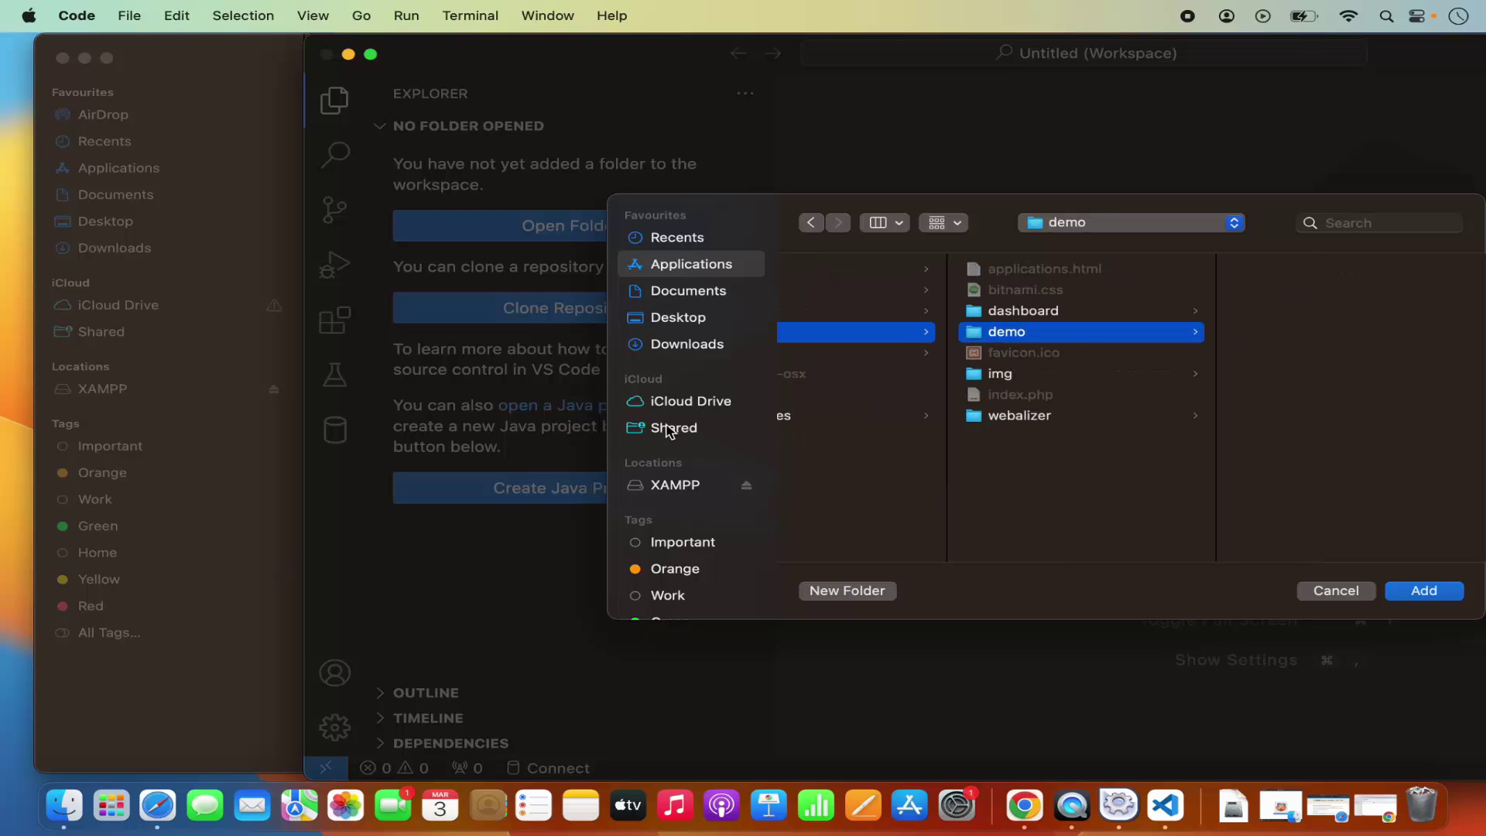
{"action": "left_click", "coordinate": [1407, 592]}
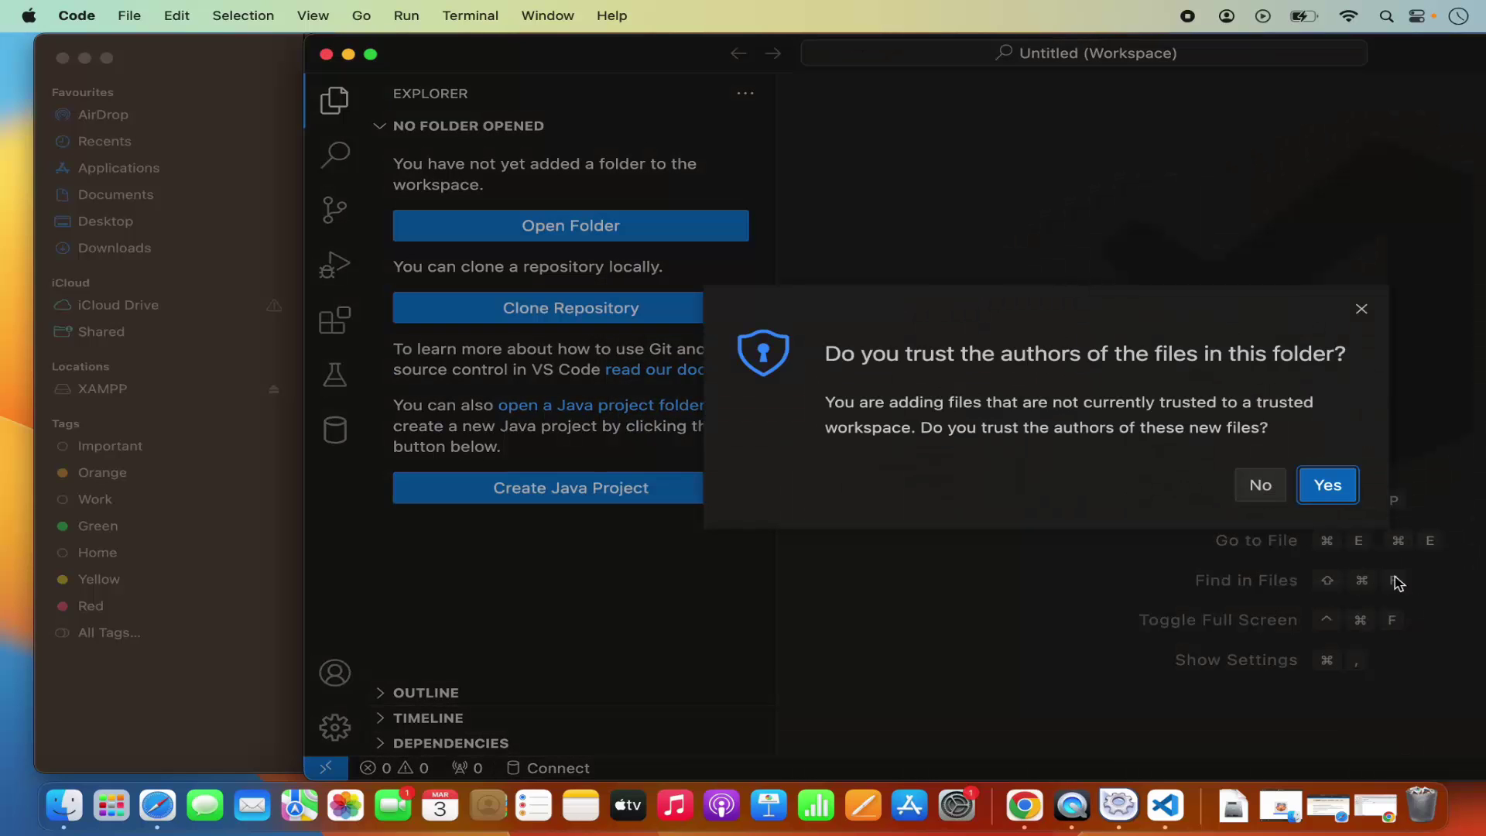
{"action": "left_click", "coordinate": [1338, 492]}
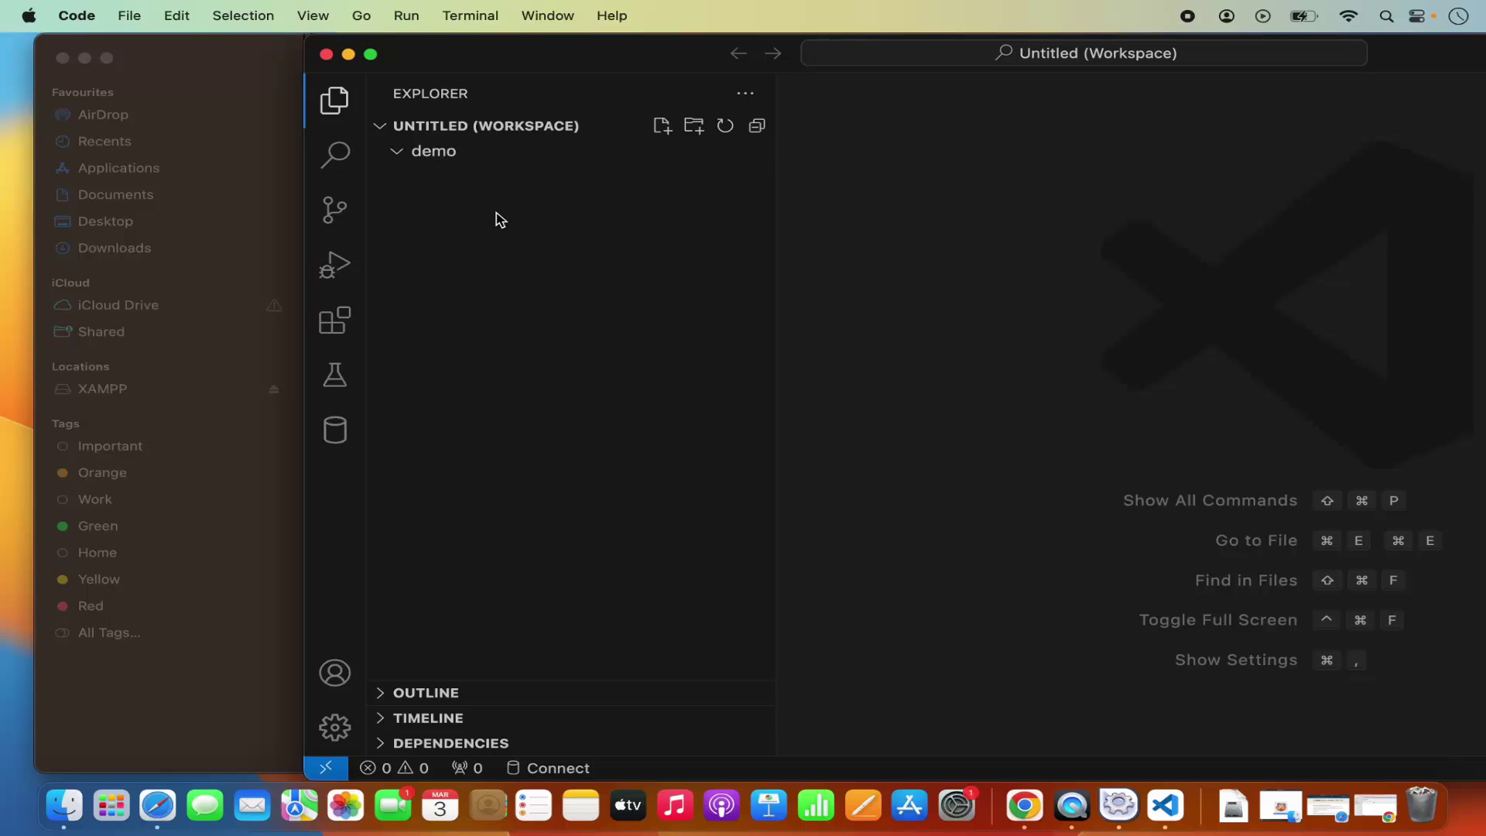
Create a new file named hello.php in the demo folder.
{"action": "left_click", "coordinate": [662, 134]}
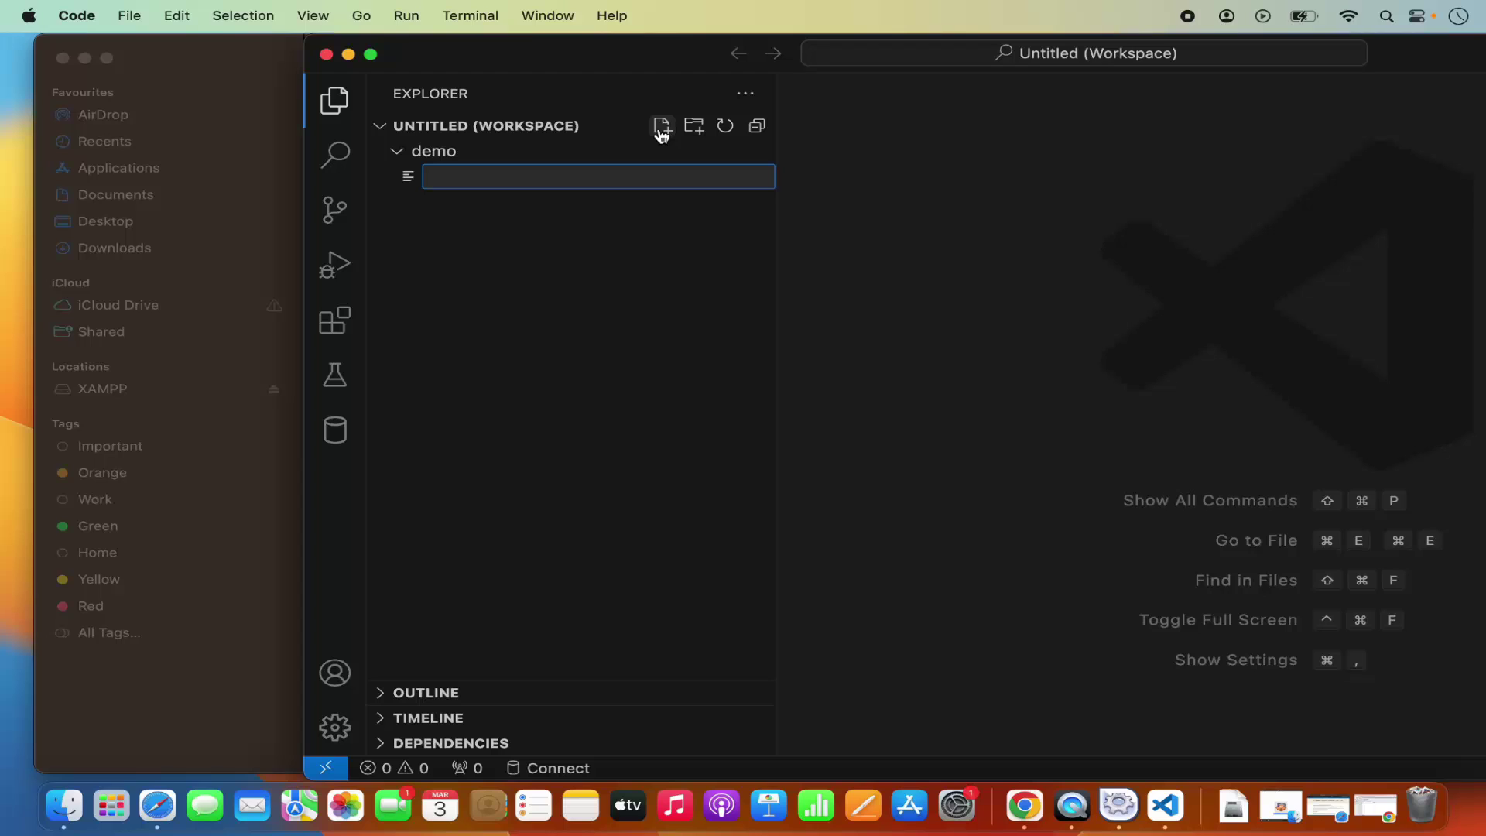
{"action": "type", "text": "hello.php"}
{"action": "key", "text": "Return"}
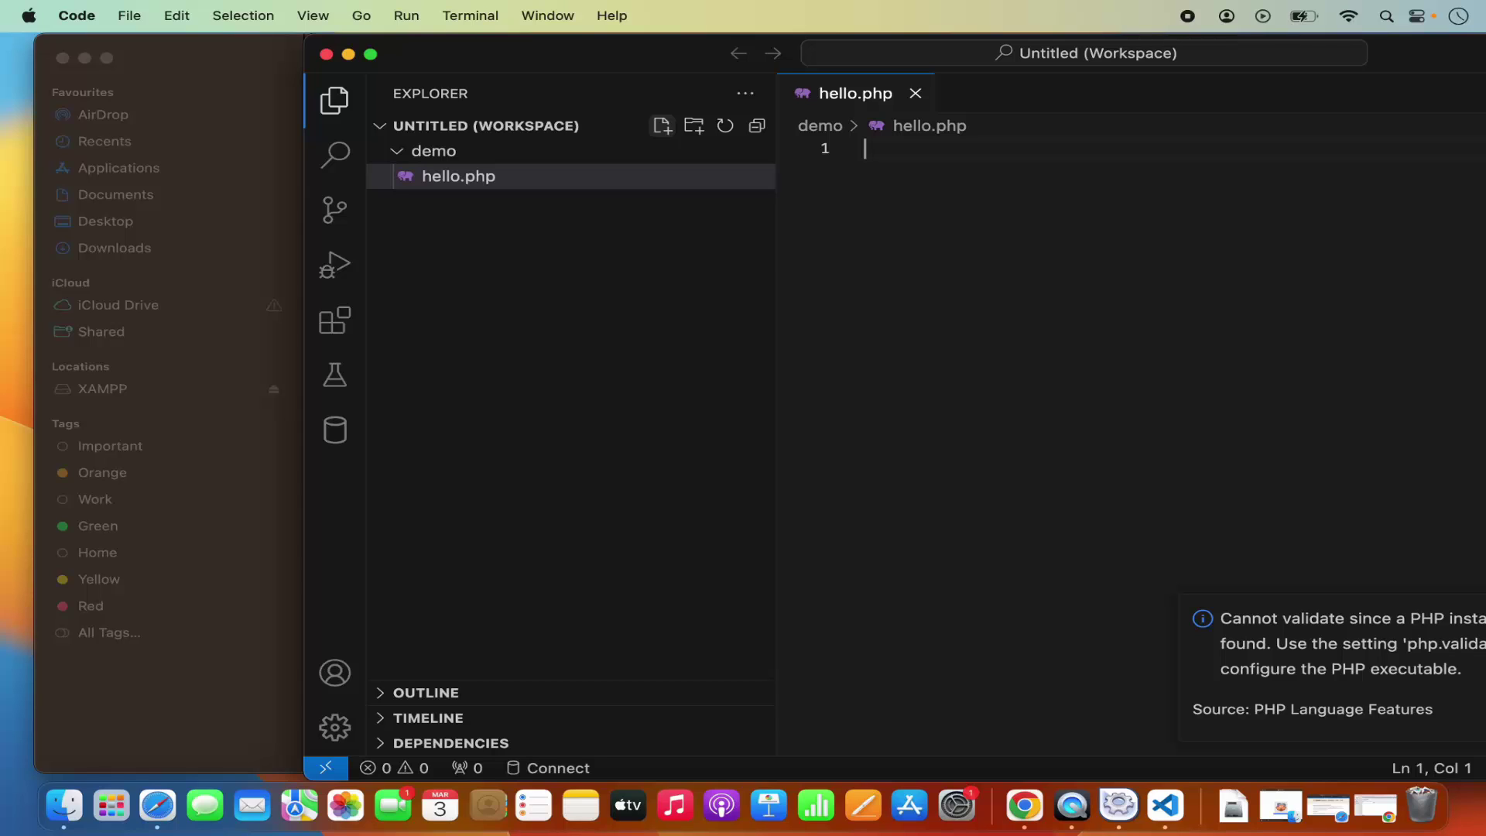
Write a PHP block in hello.php containing echo "Hello, World!"; and save the file.
{"action": "type", "text": "<"}
{"action": "key", "text": "BackSpace"}
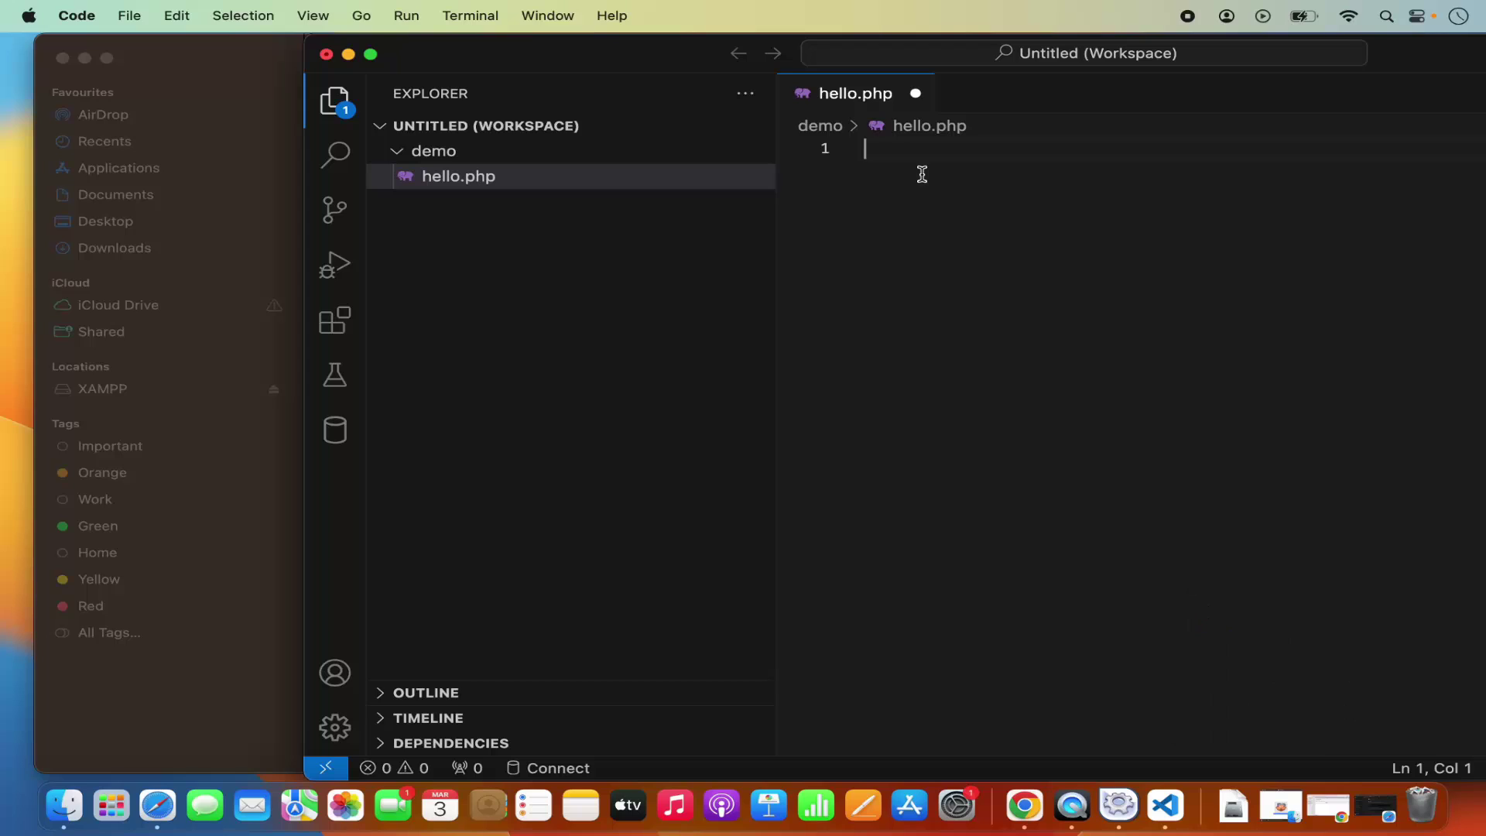
{"action": "type", "text": "<?php echo \"Hello, World!\"; ?>"}
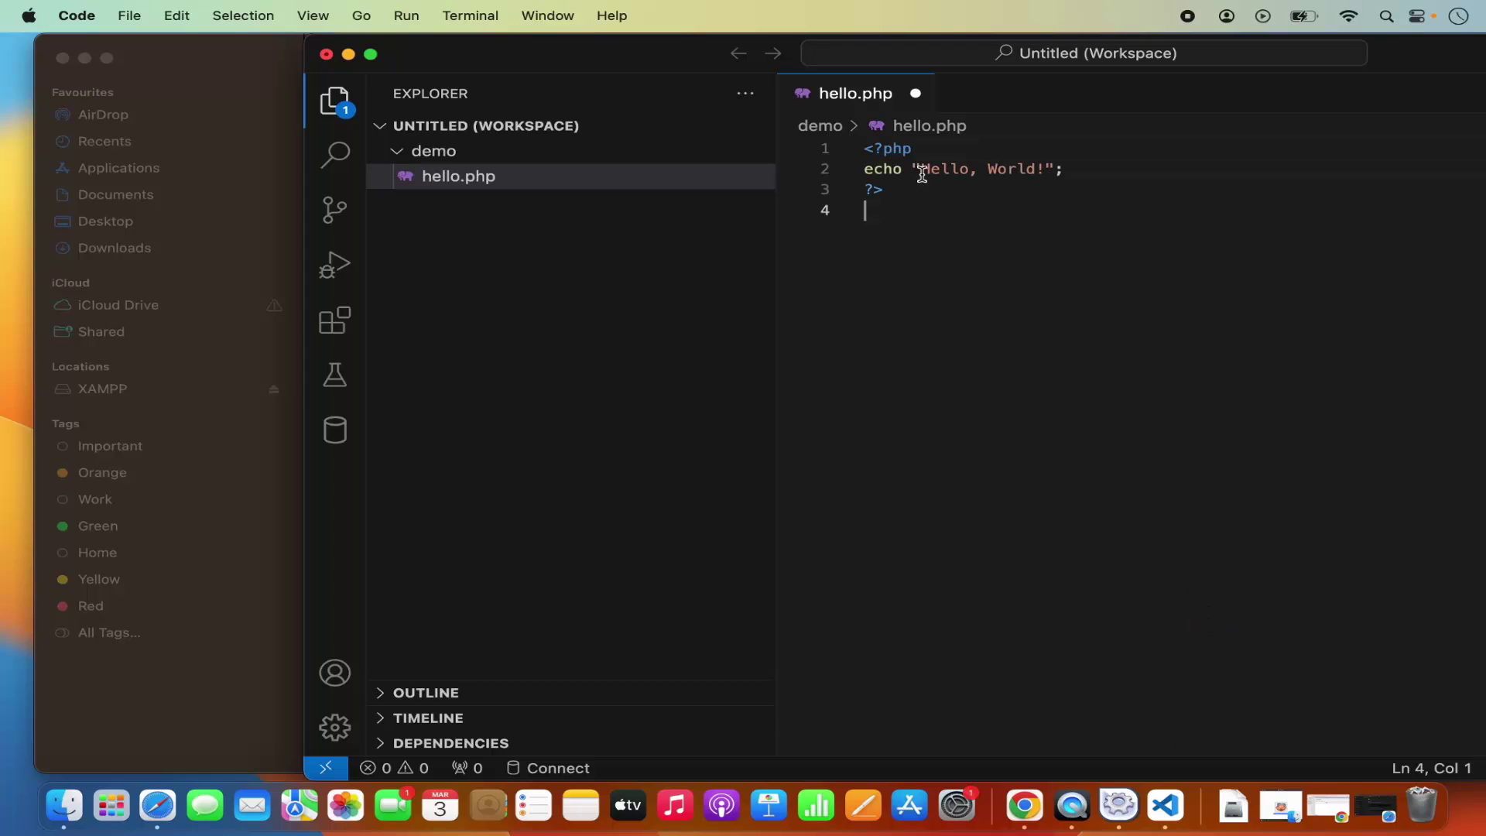
{"action": "key", "text": "super+s"}
Switch to Chrome, load localhost/demo/hello.php in a new tab, and highlight the page's output text.
{"action": "left_click", "coordinate": [1020, 805]}
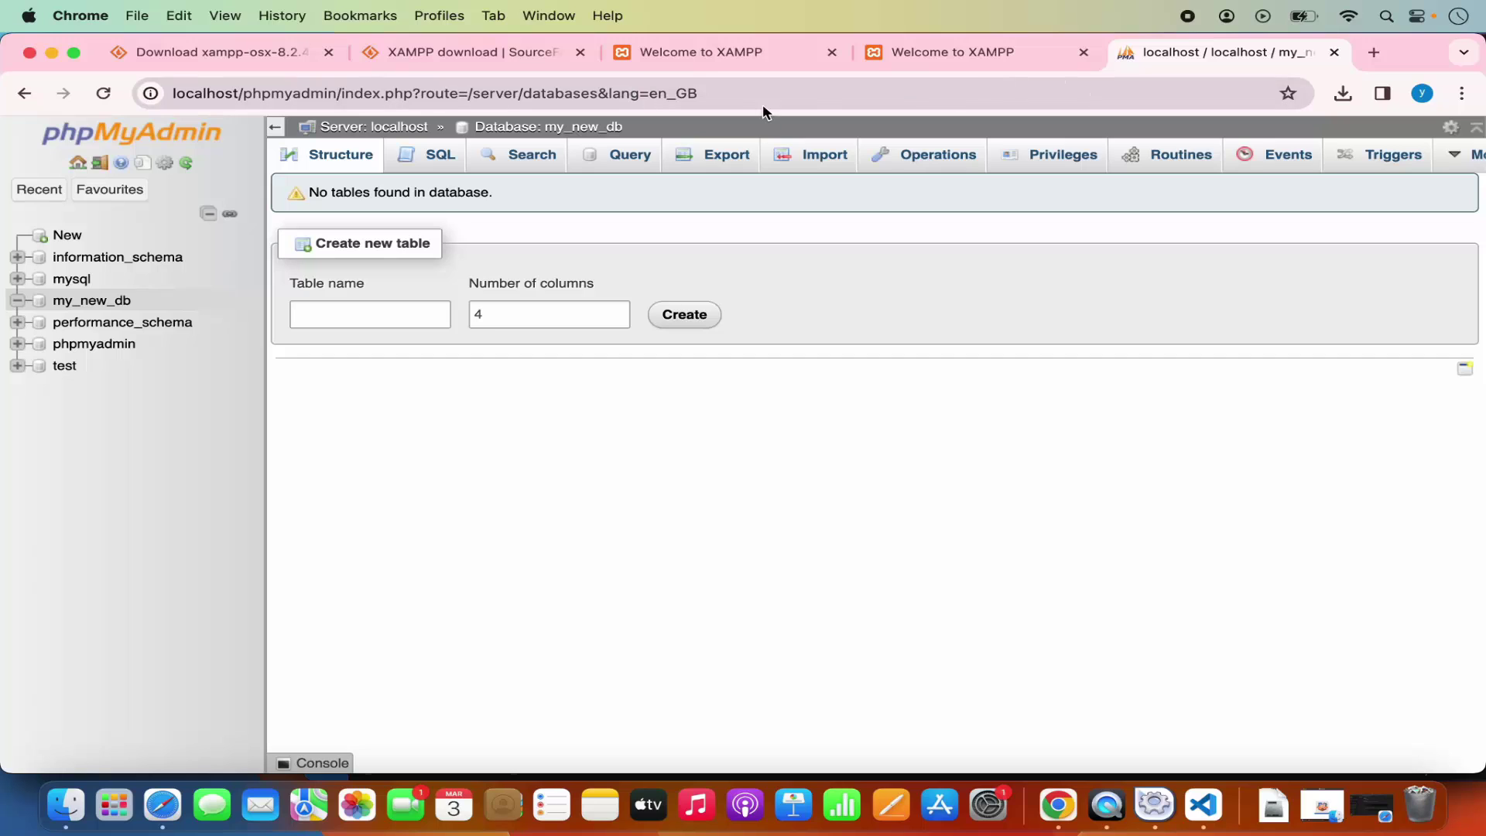
{"action": "left_click", "coordinate": [1375, 52]}
{"action": "type", "text": "lo"}
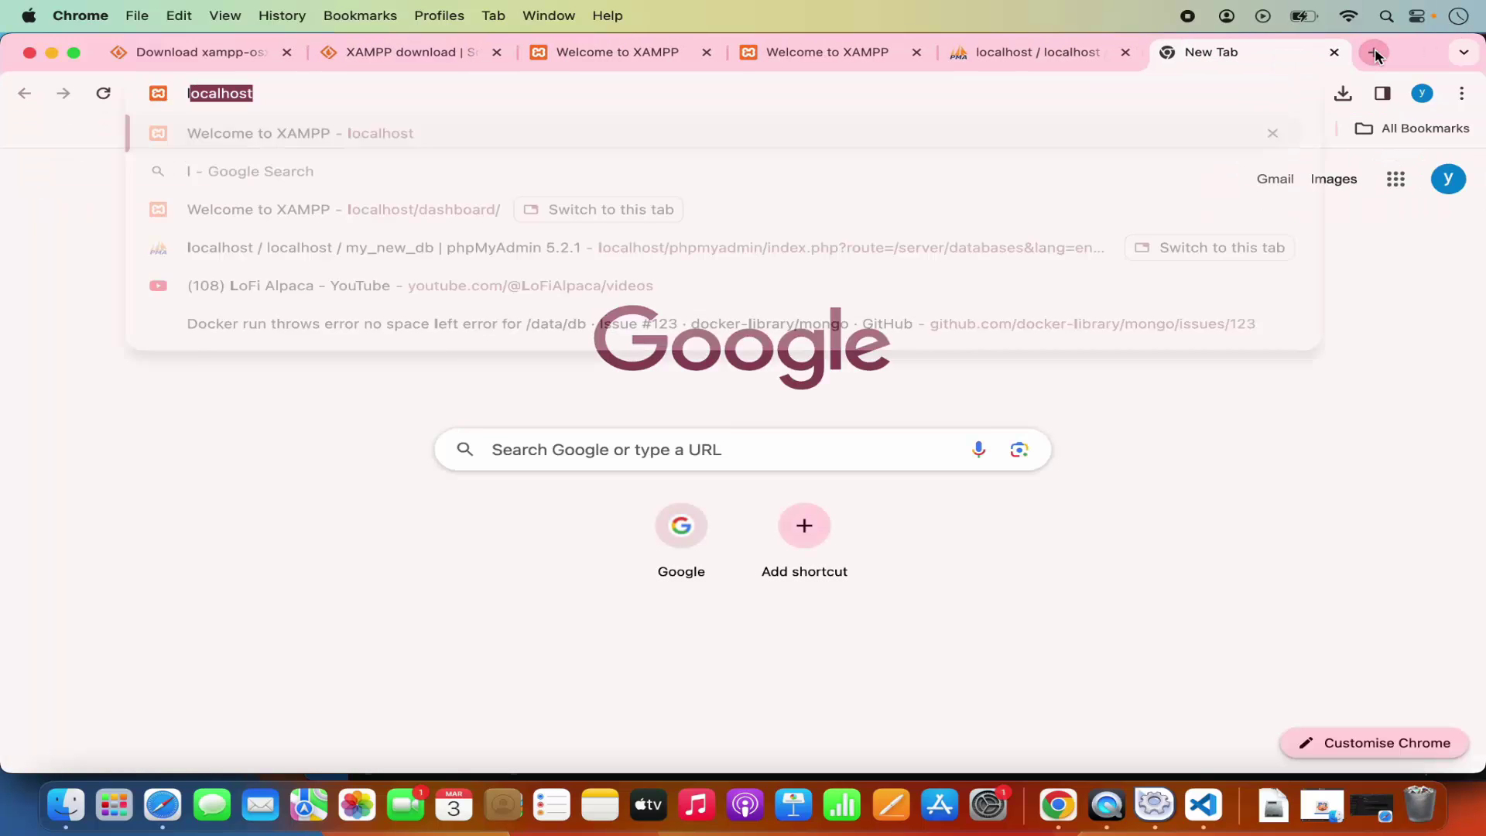
{"action": "type", "text": "ca"}
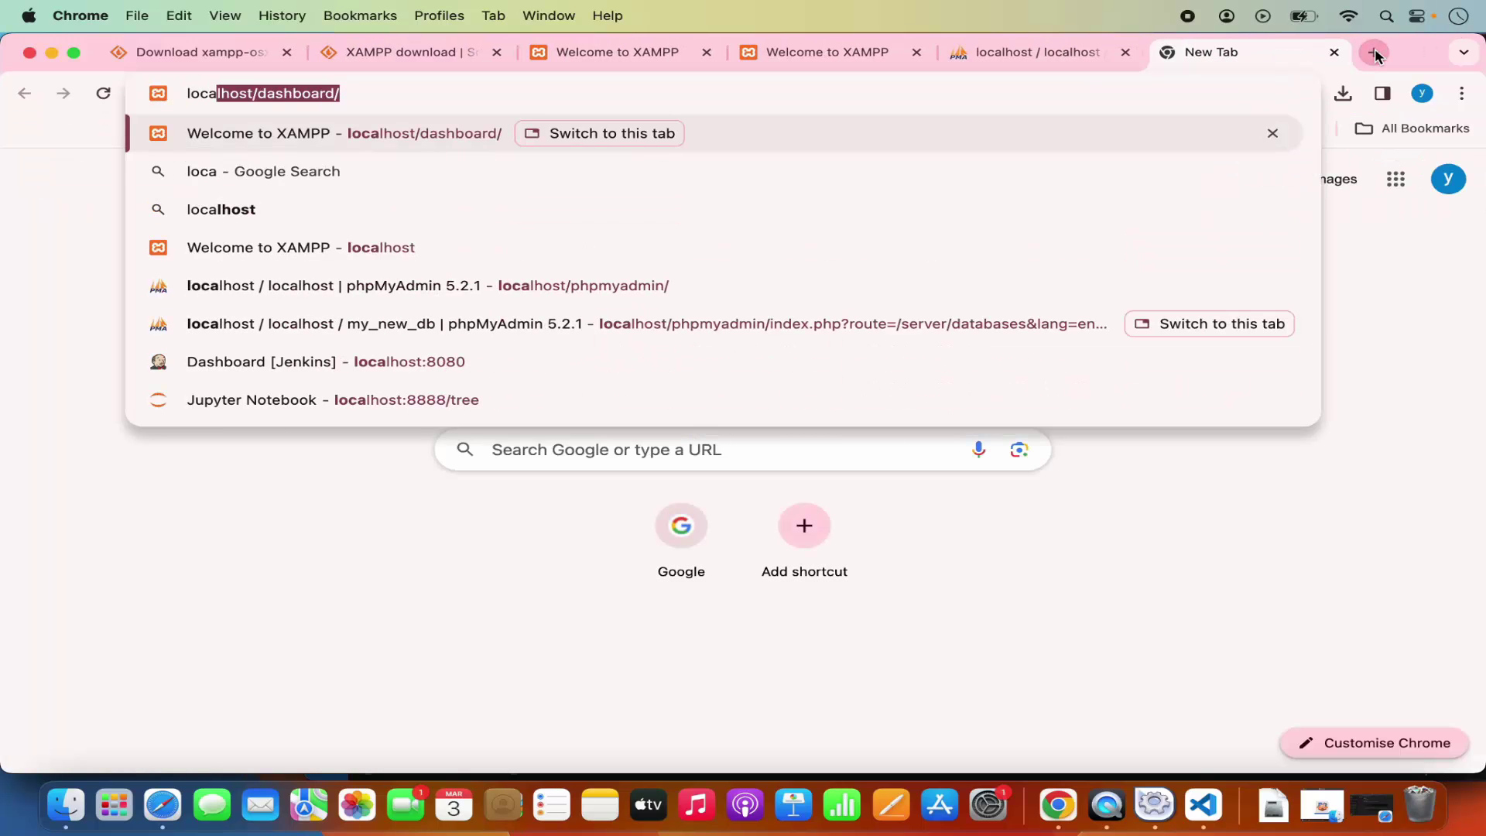
{"action": "type", "text": "lhost"}
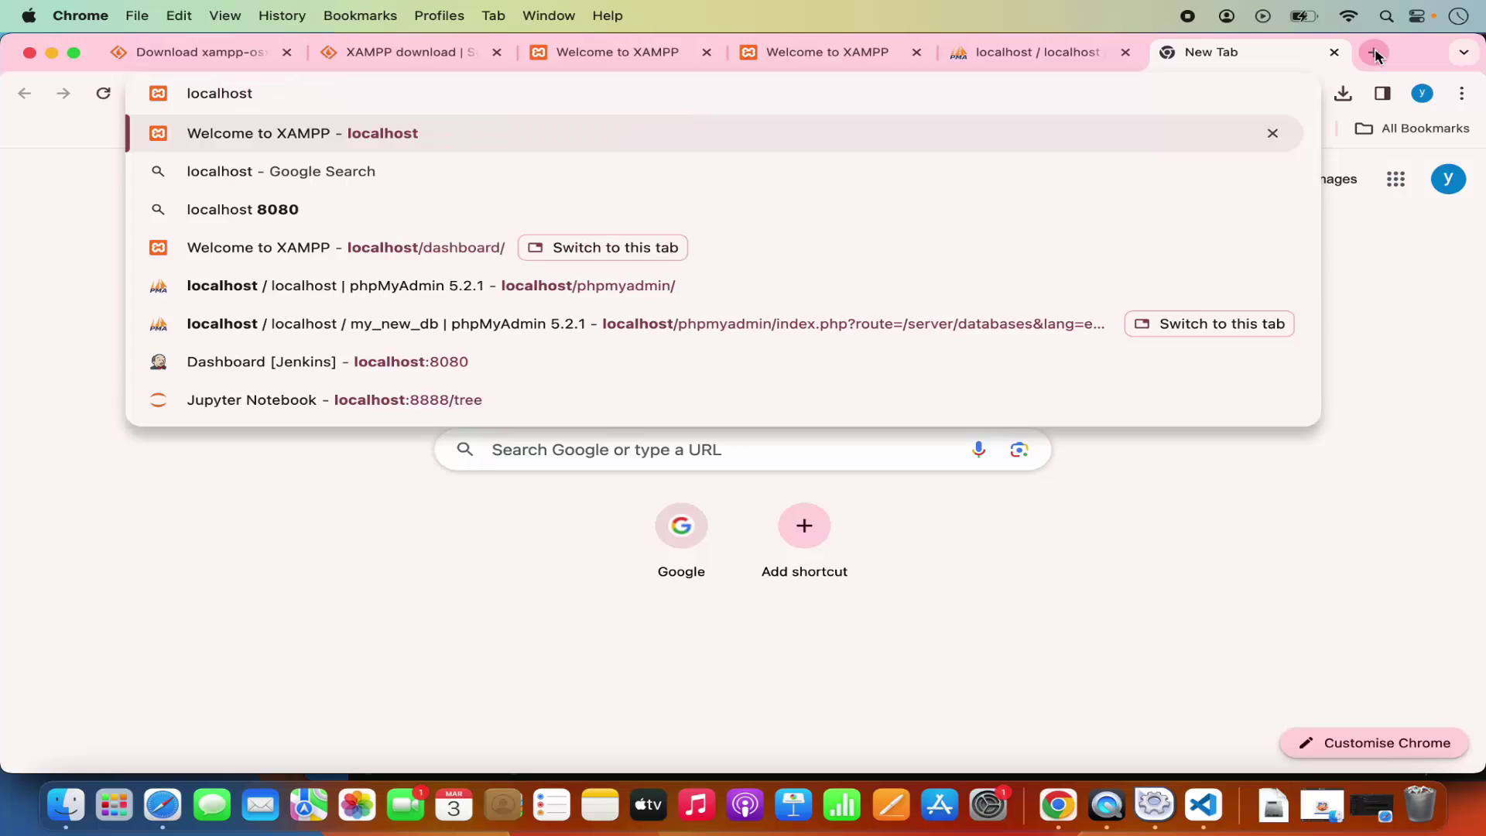
{"action": "type", "text": "/demo"}
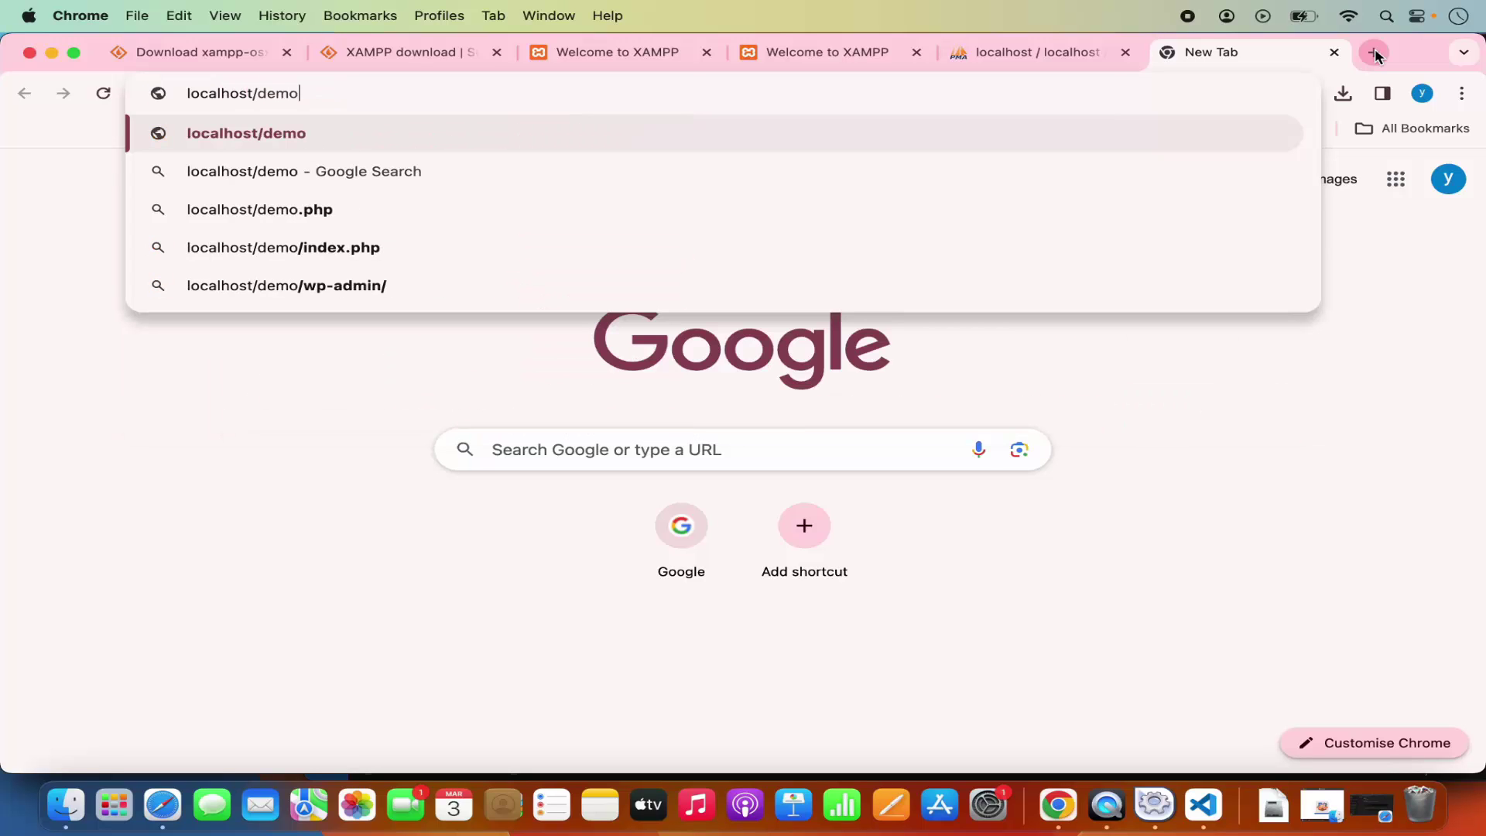
{"action": "type", "text": "/"}
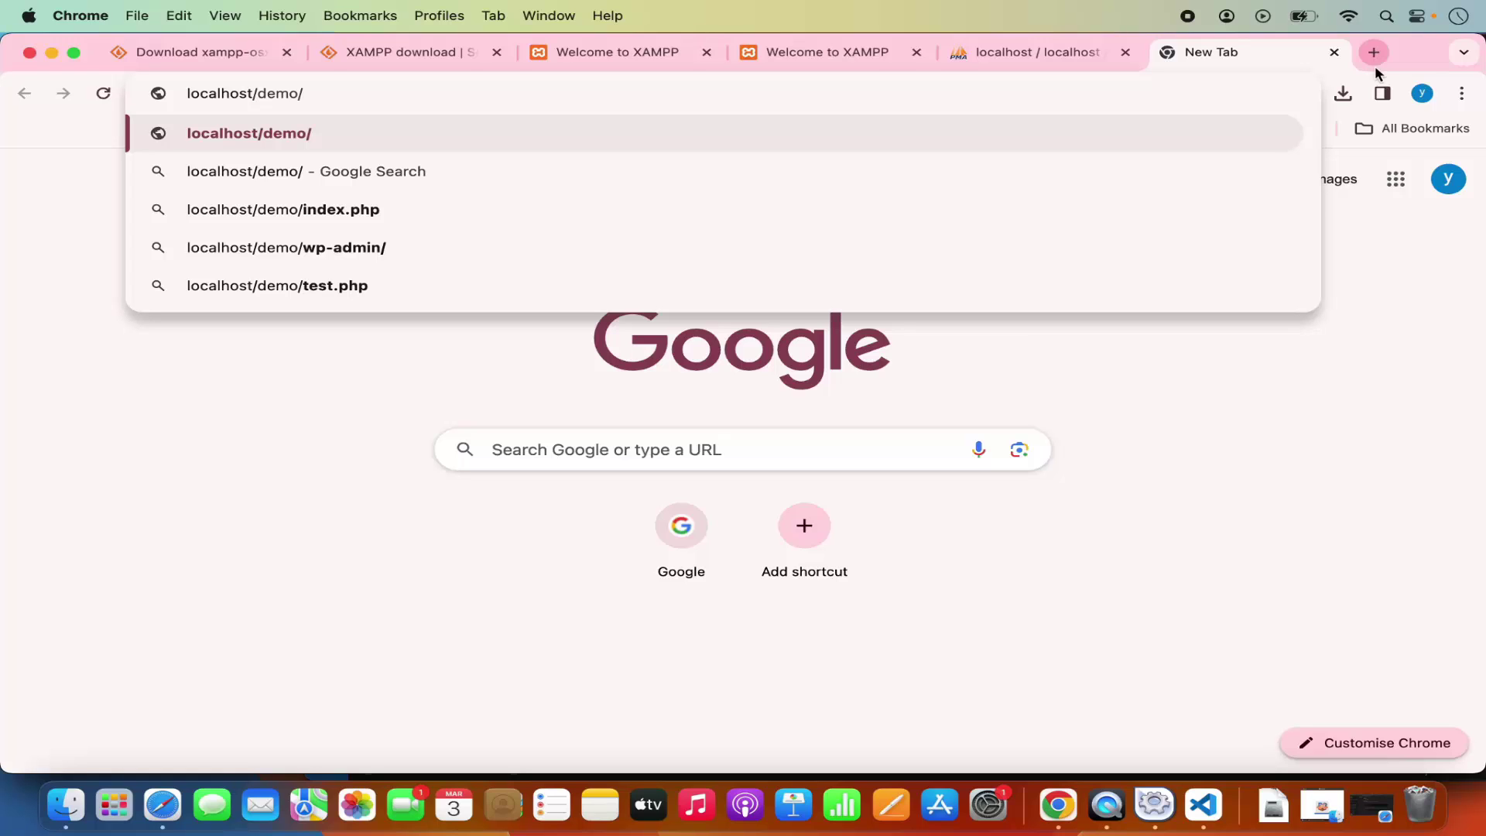
{"action": "left_click", "coordinate": [1206, 806]}
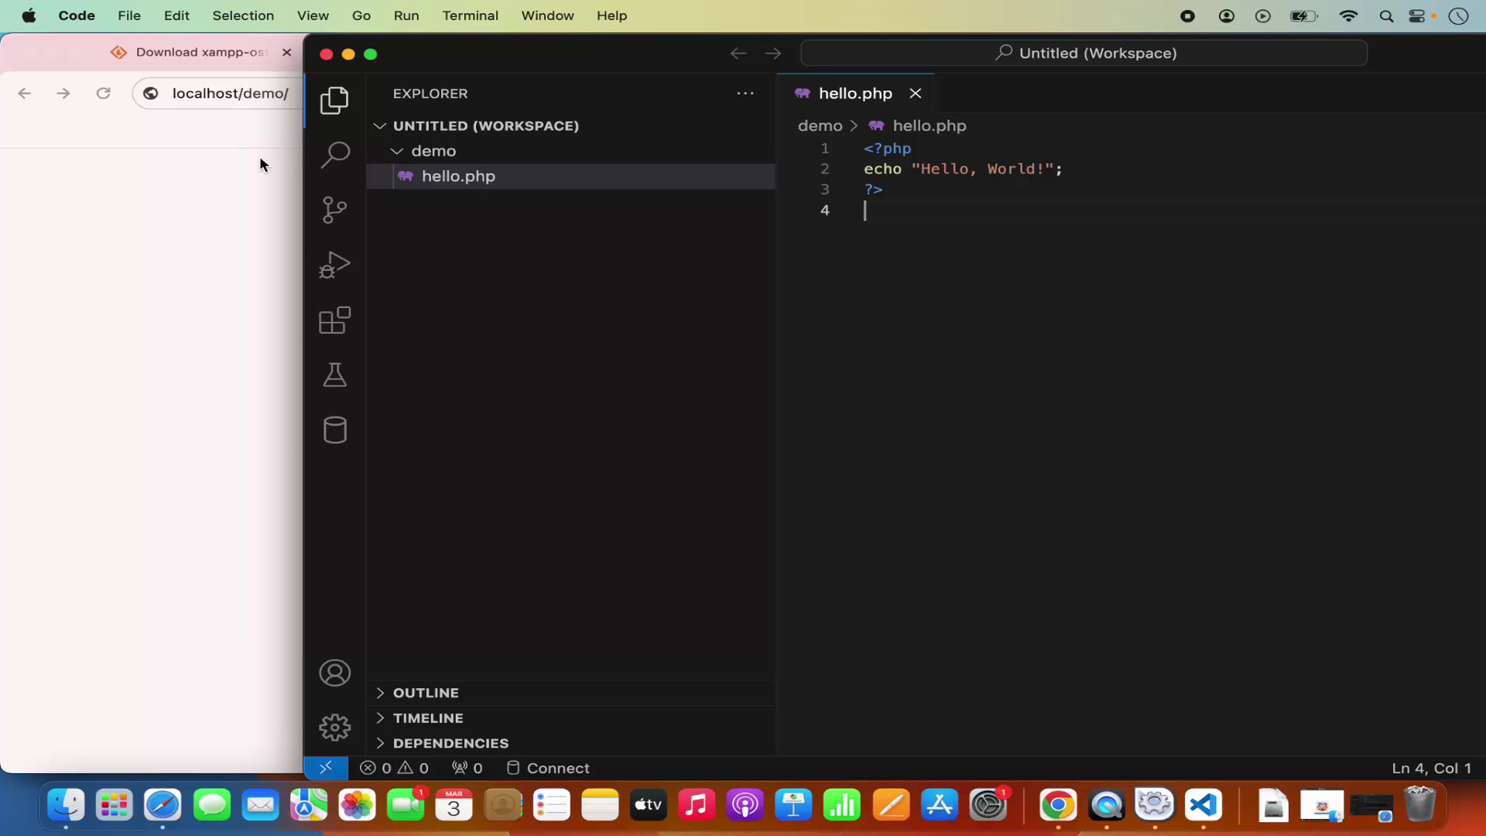
{"action": "left_click", "coordinate": [223, 172]}
{"action": "type", "text": "he"}
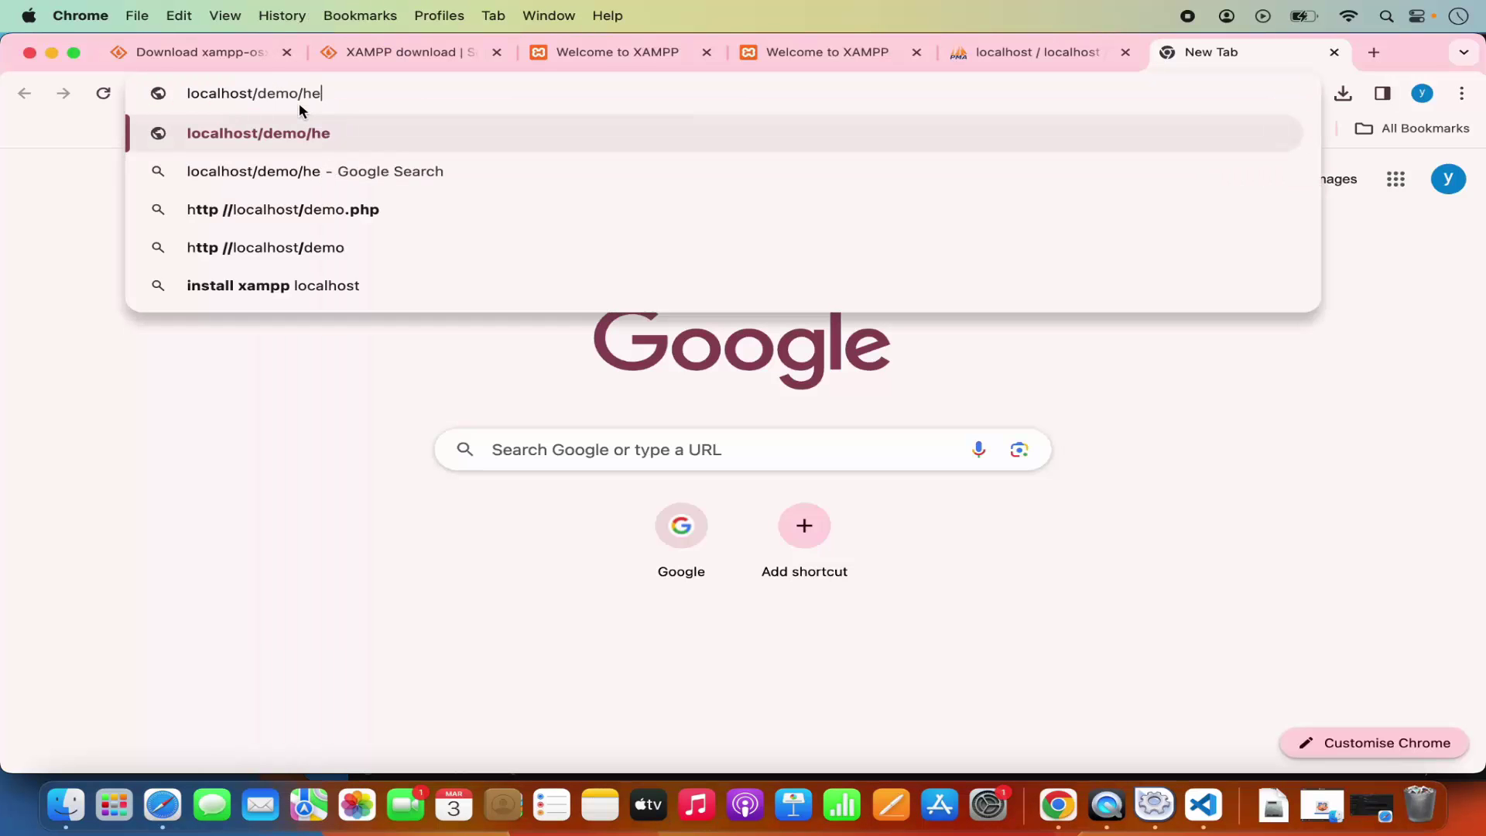
{"action": "type", "text": "llo.php"}
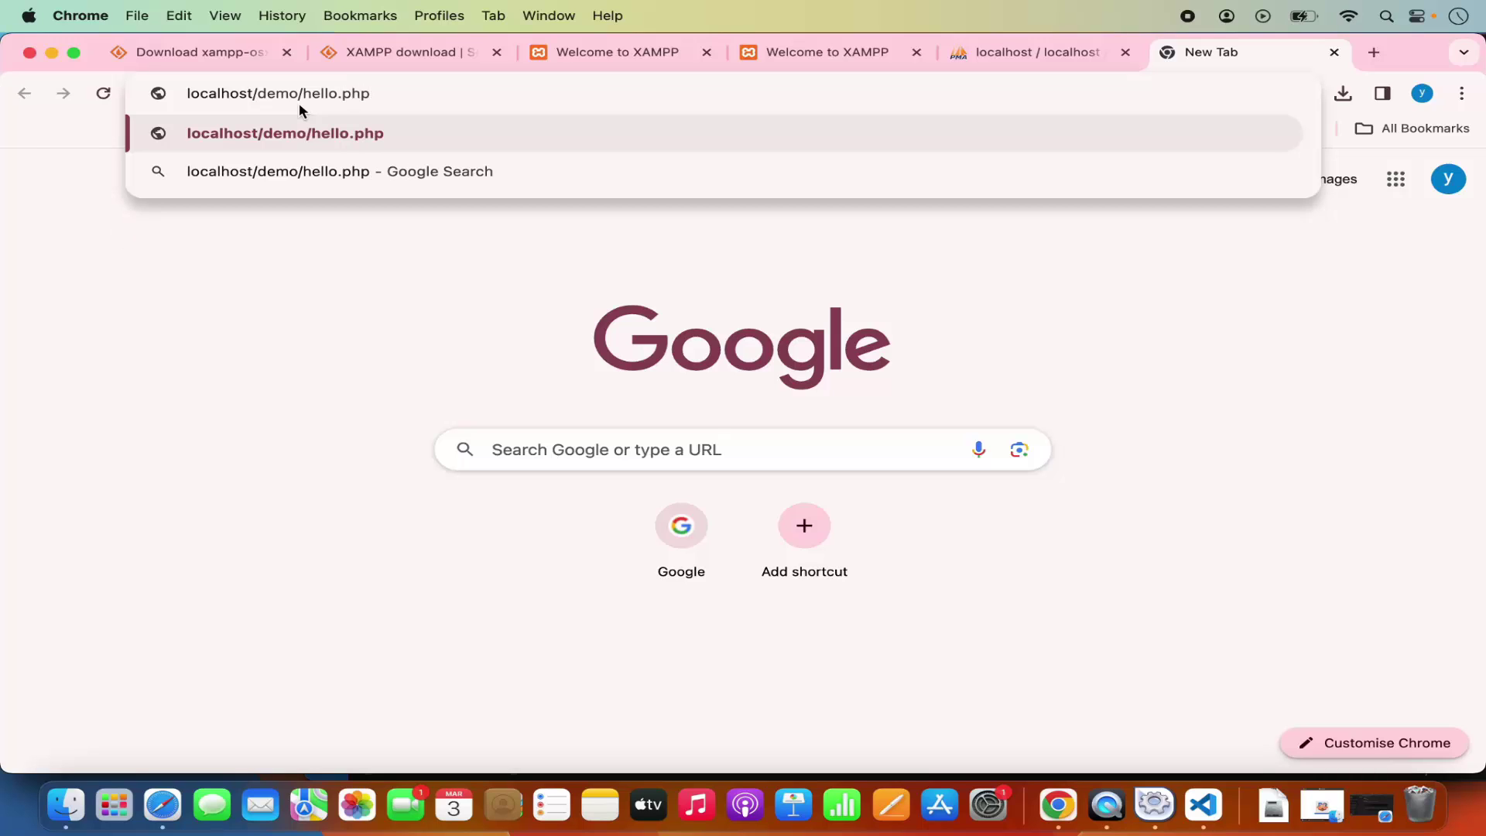
{"action": "key", "text": "Return"}
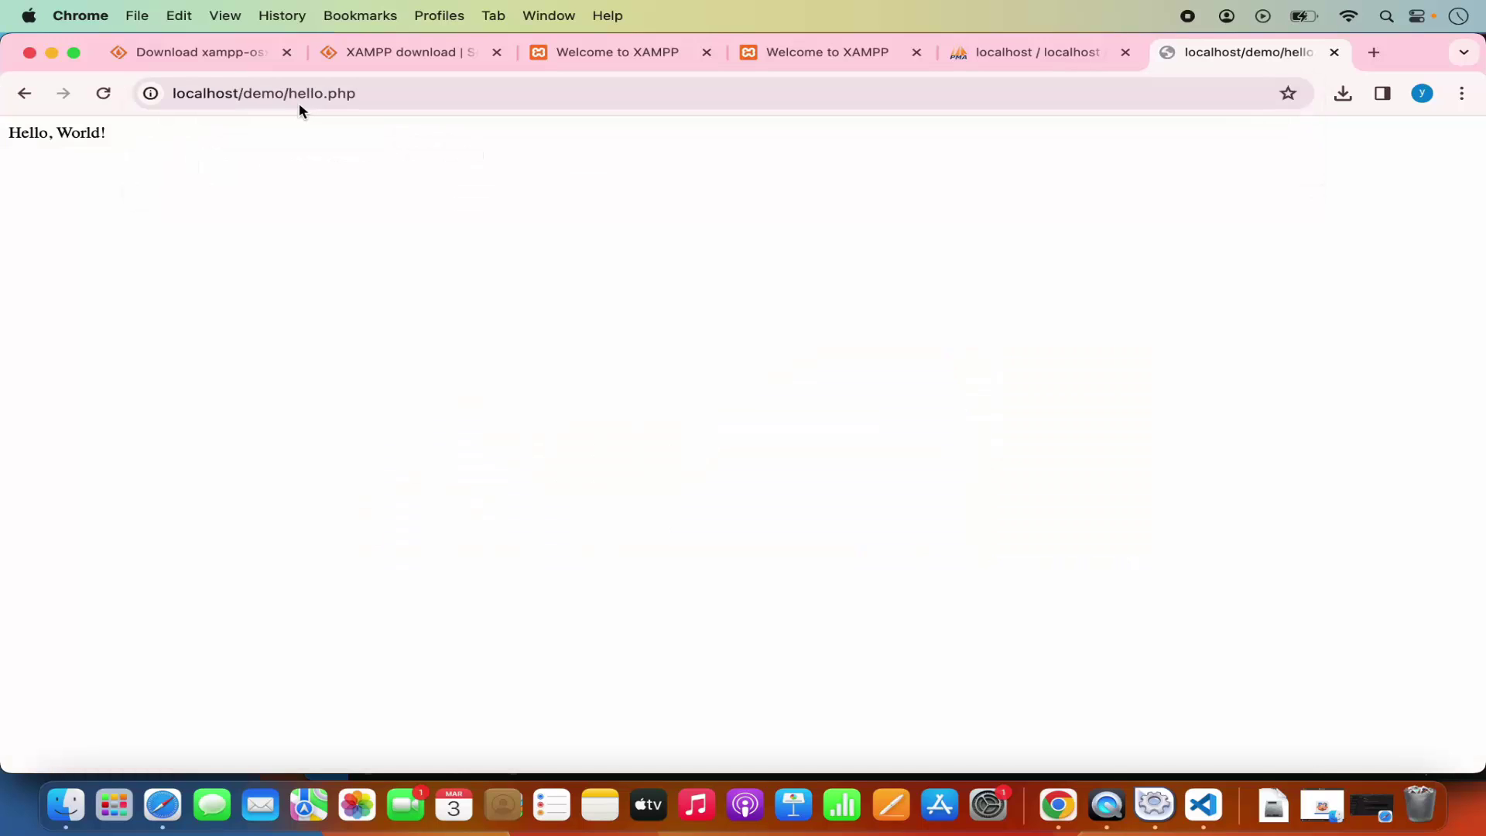
{"action": "triple_click", "coordinate": [39, 133]}
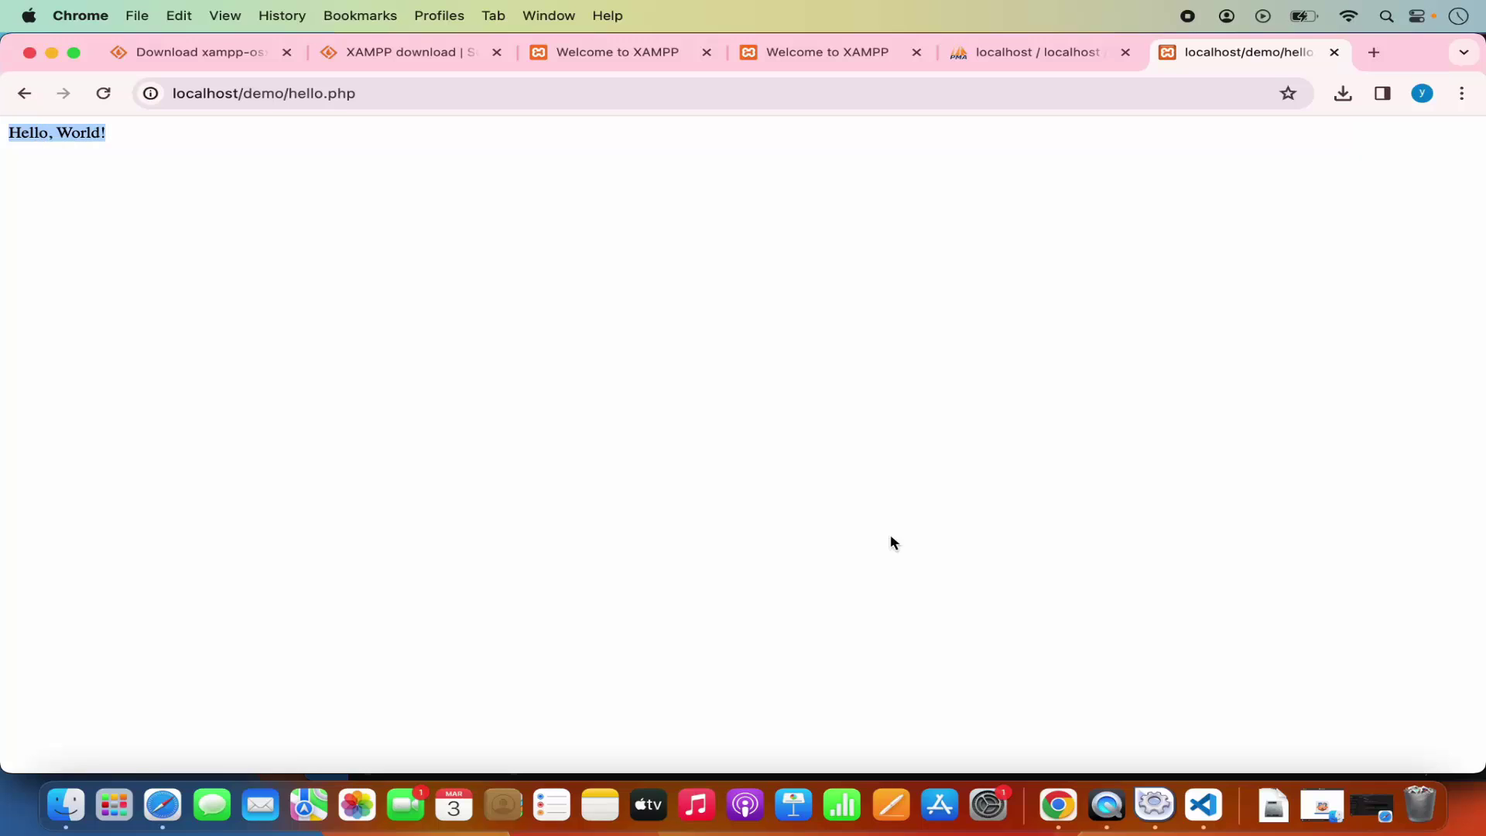
Add a run of extra exclamation marks to the echo string in Visual Studio Code, save hello.php, and reload its page in Chrome.
{"action": "left_click", "coordinate": [1204, 805]}
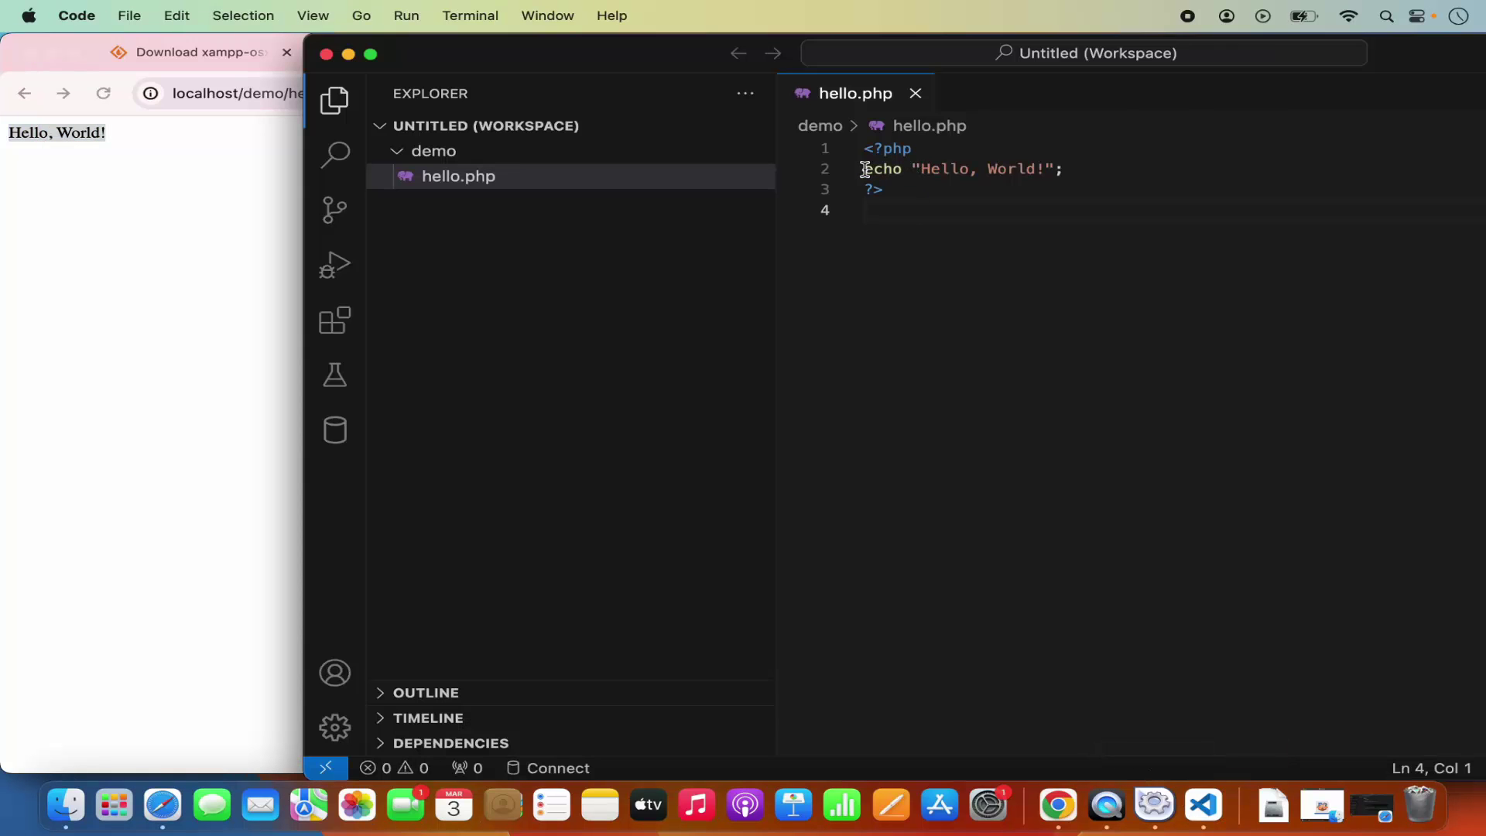
{"action": "left_click_drag", "start_coordinate": [864, 171], "coordinate": [1068, 172]}
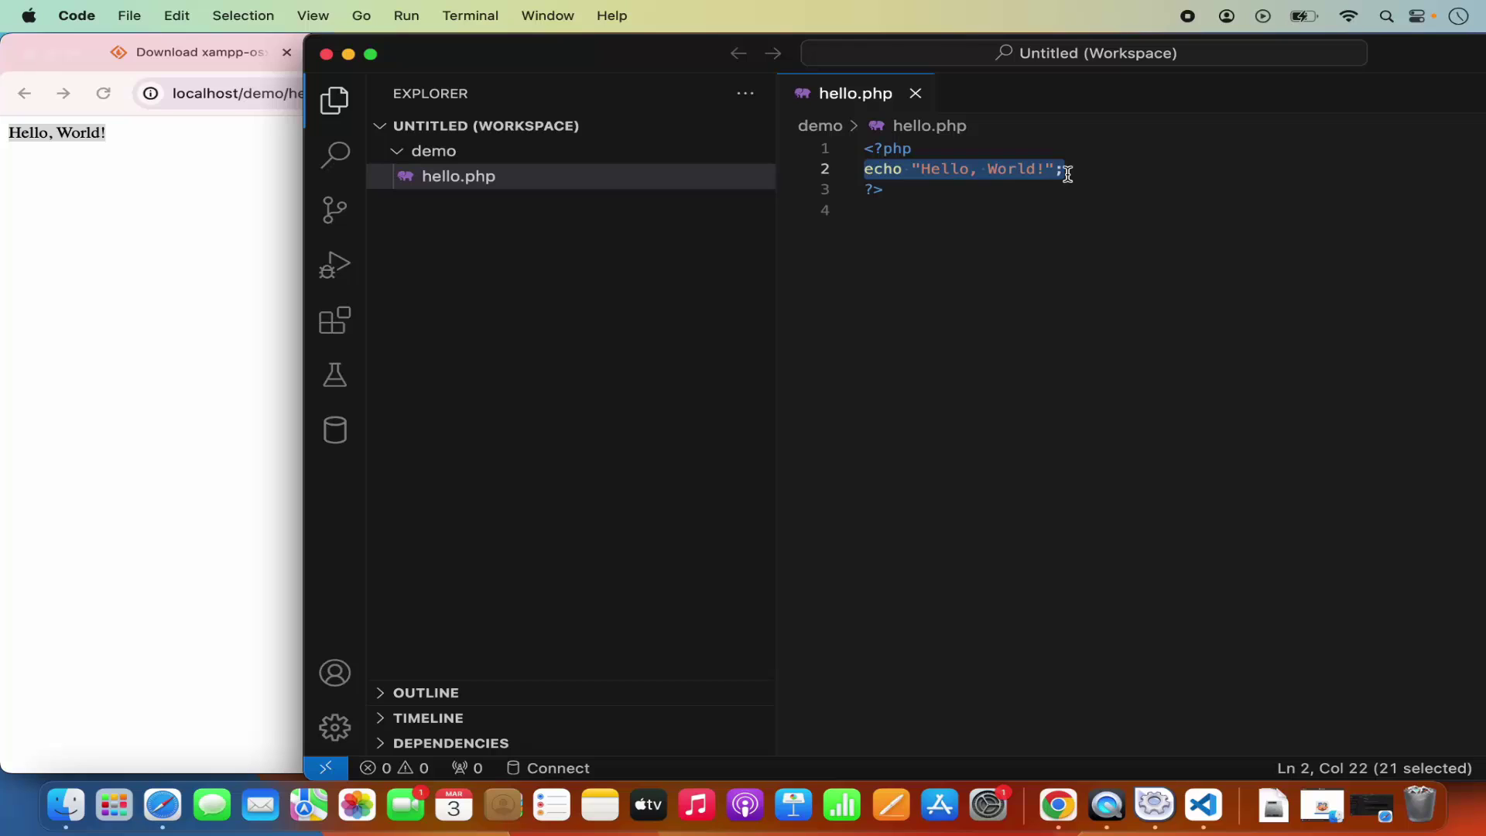
{"action": "left_click", "coordinate": [1046, 169]}
{"action": "type", "text": "!!!!!!!!!!!!"}
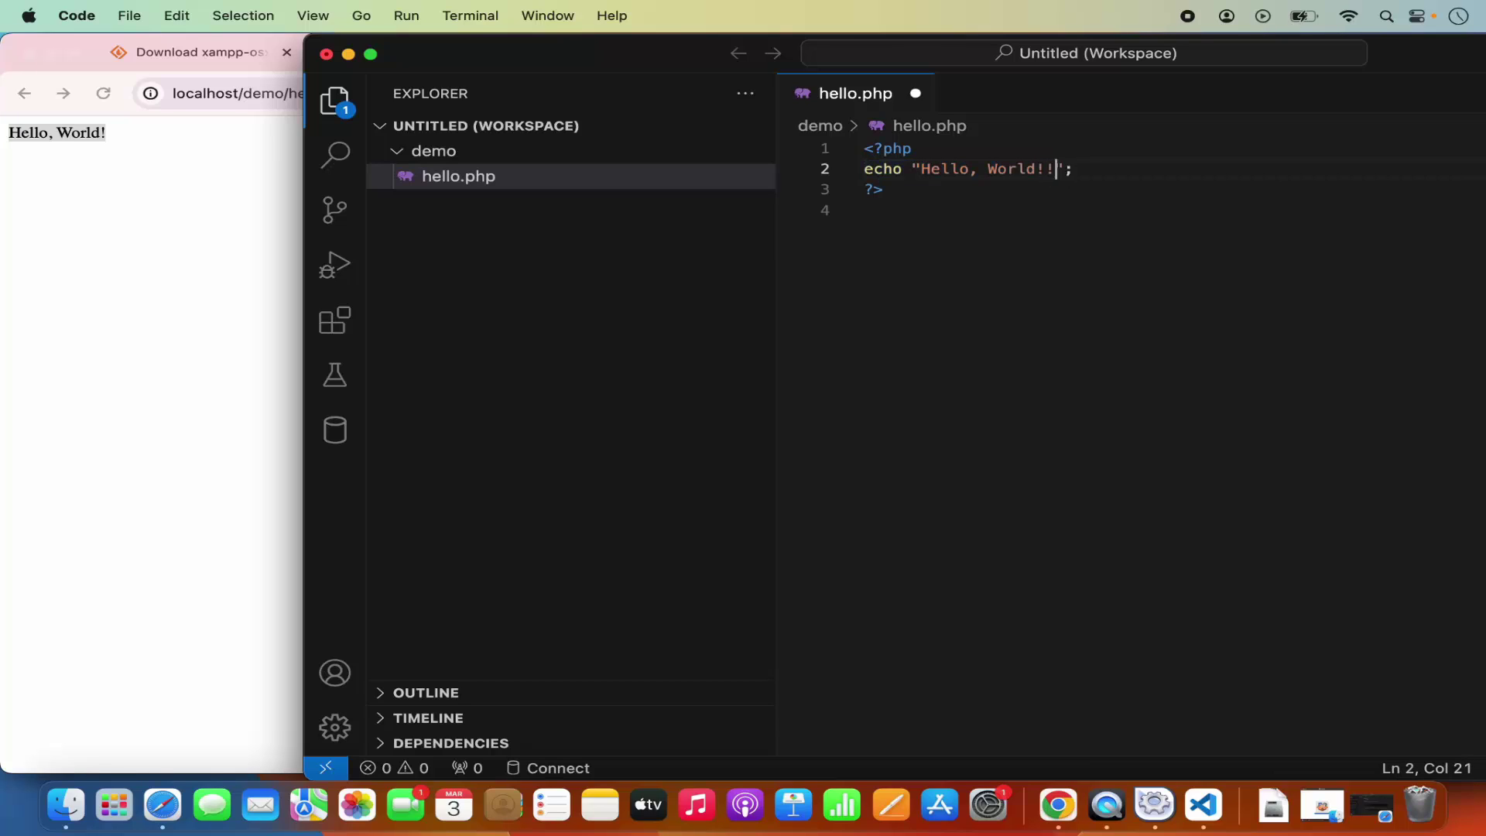
{"action": "type", "text": "!!"}
{"action": "key", "text": "super+s"}
{"action": "left_click", "coordinate": [147, 263]}
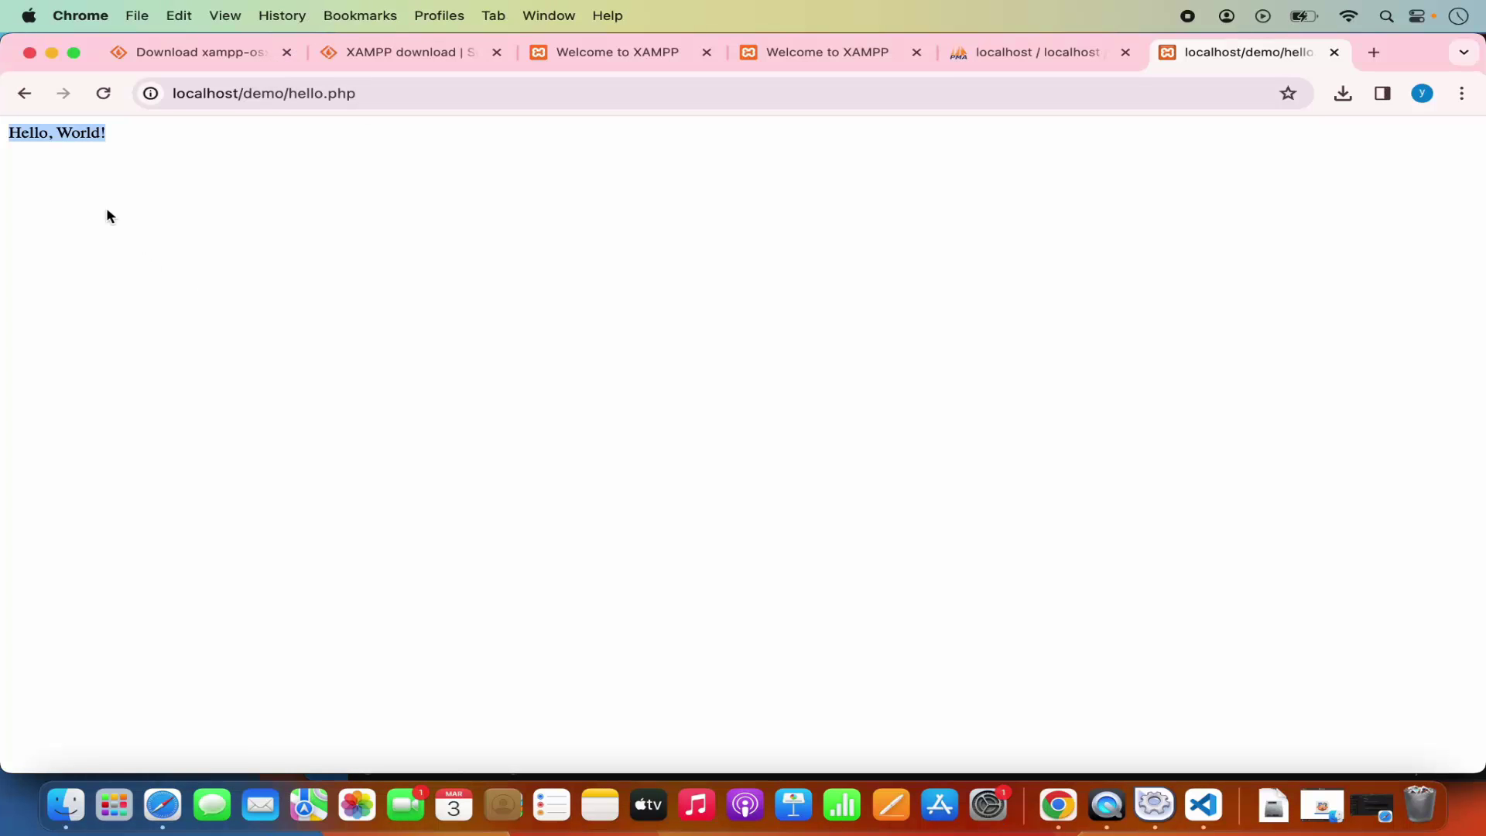
{"action": "left_click", "coordinate": [104, 94]}
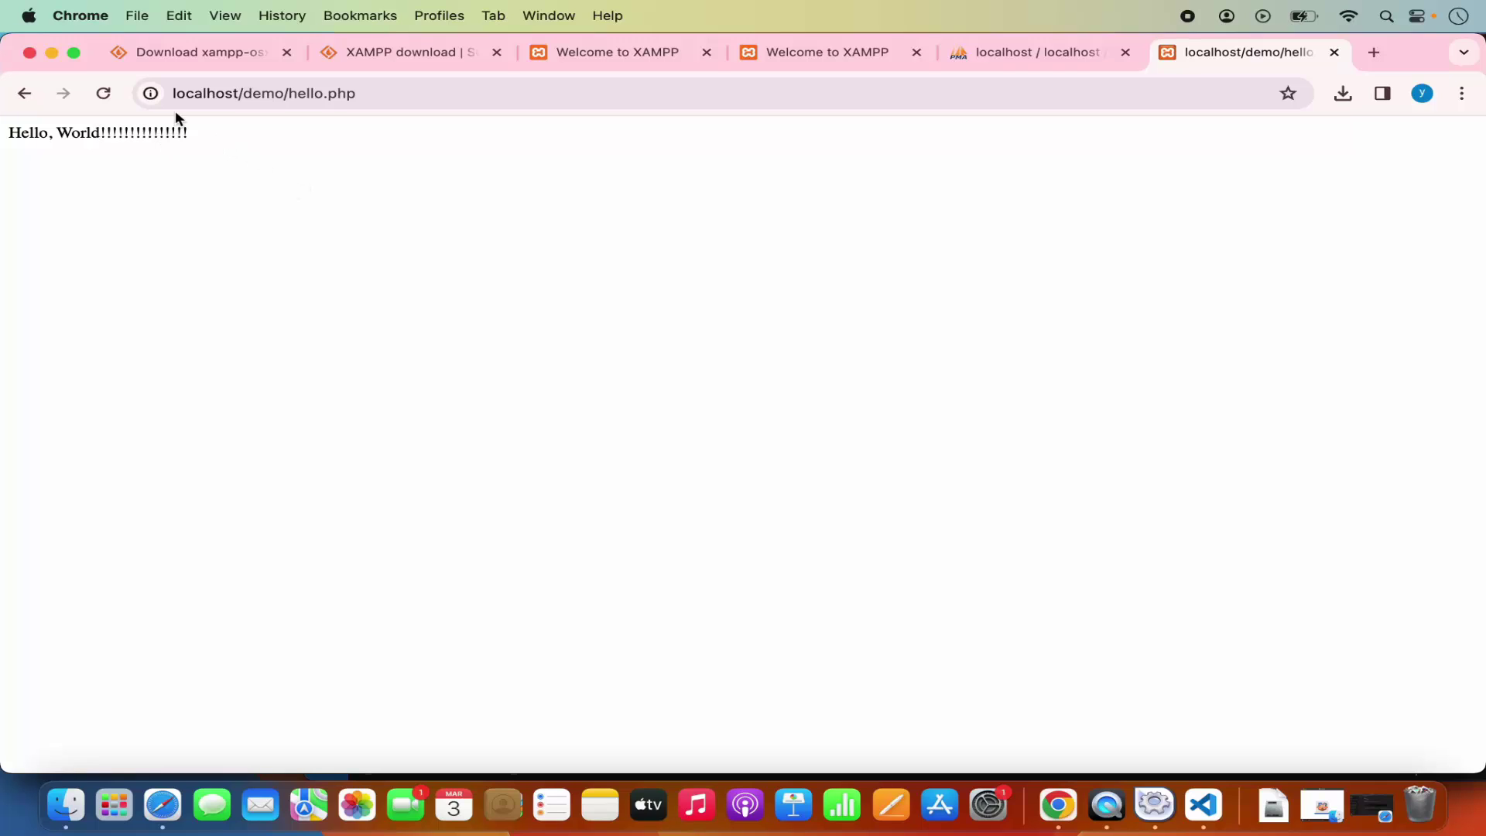
Minimize the Chrome, Finder and Visual Studio Code windows to return to the XAMPP manager.
{"action": "left_click", "coordinate": [52, 52]}
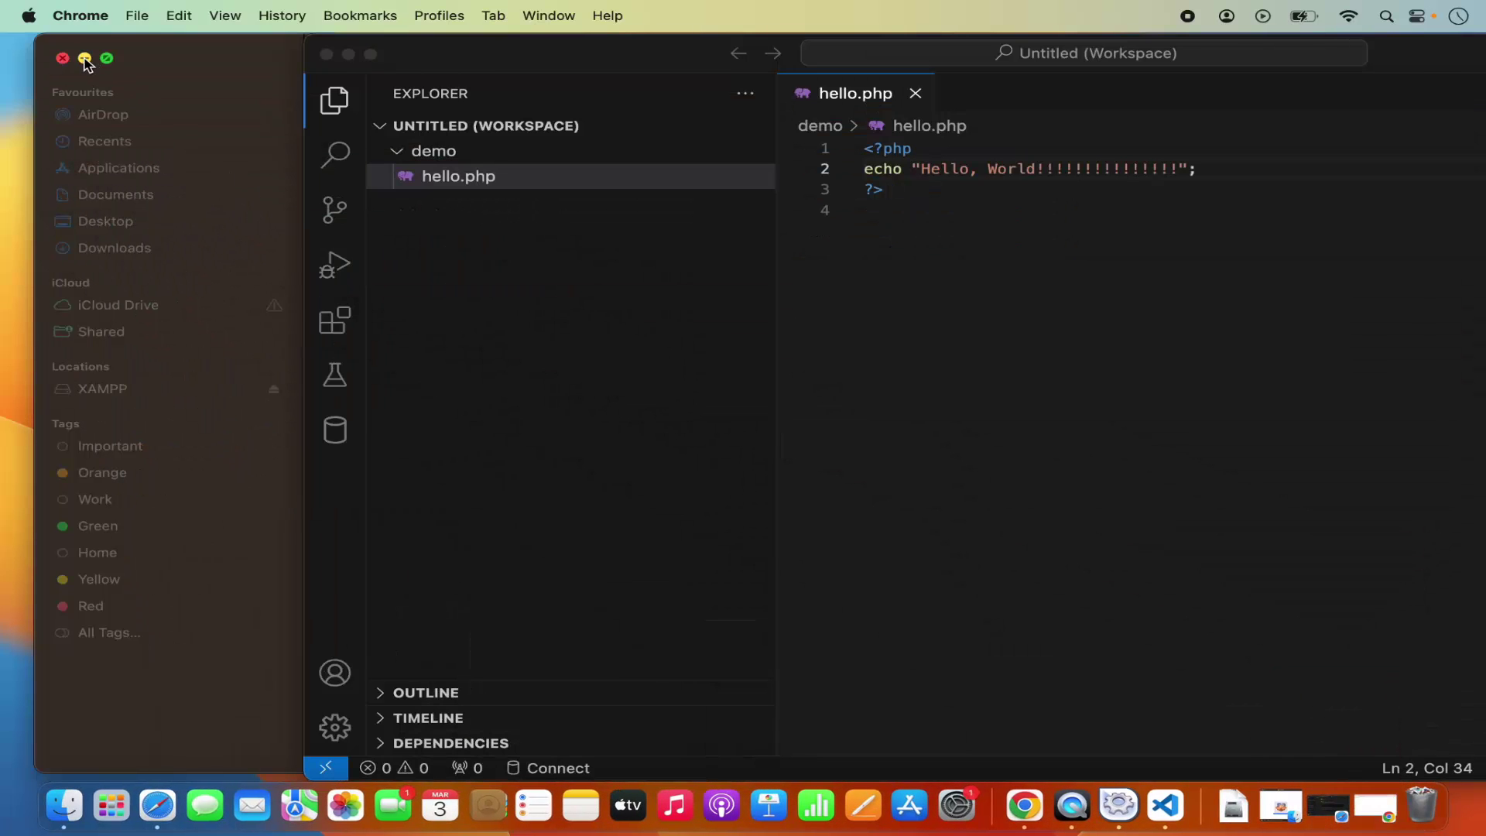
{"action": "left_click", "coordinate": [84, 58]}
{"action": "left_click", "coordinate": [348, 55]}
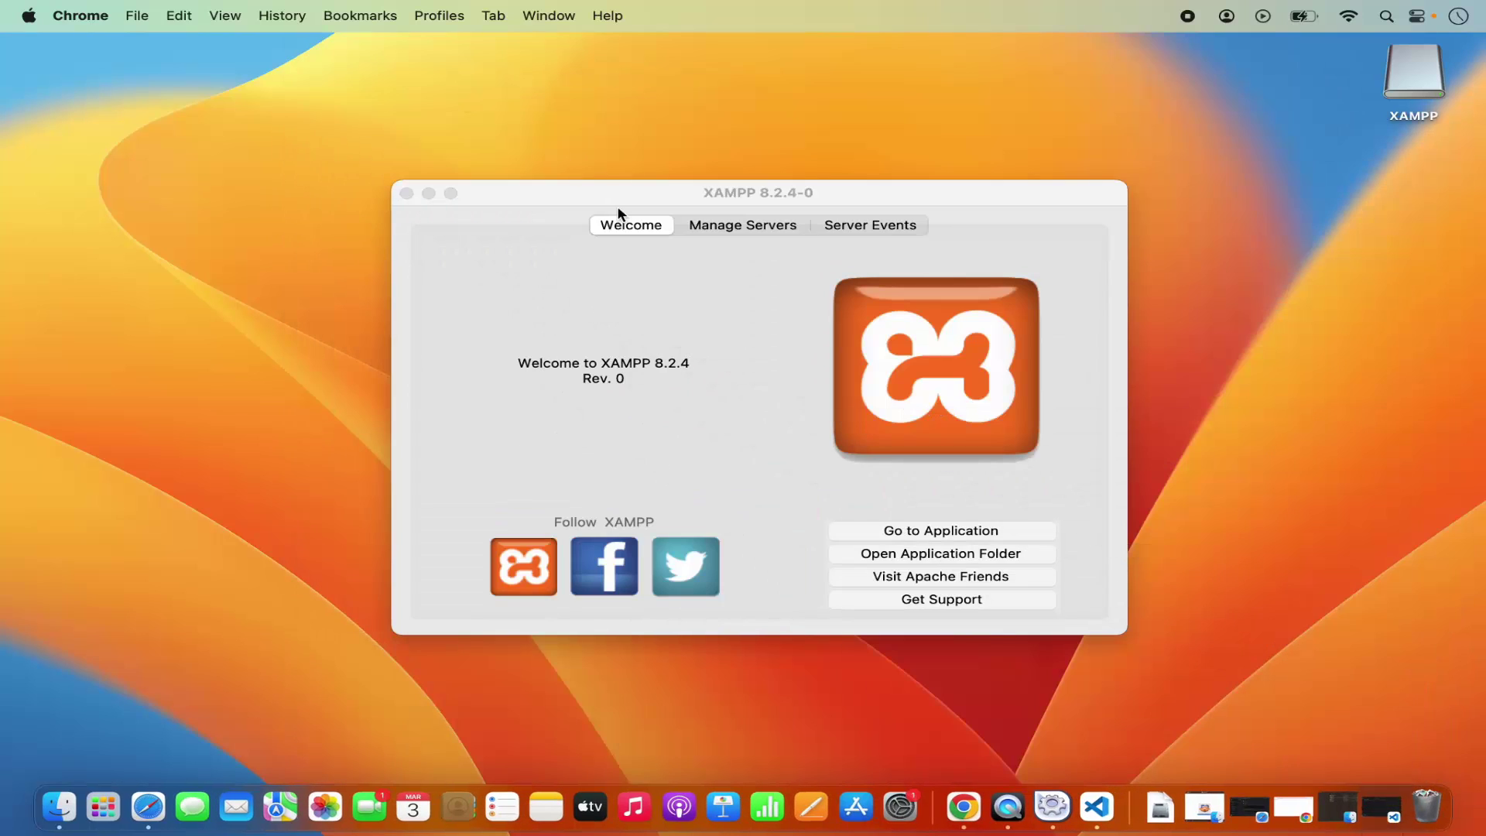